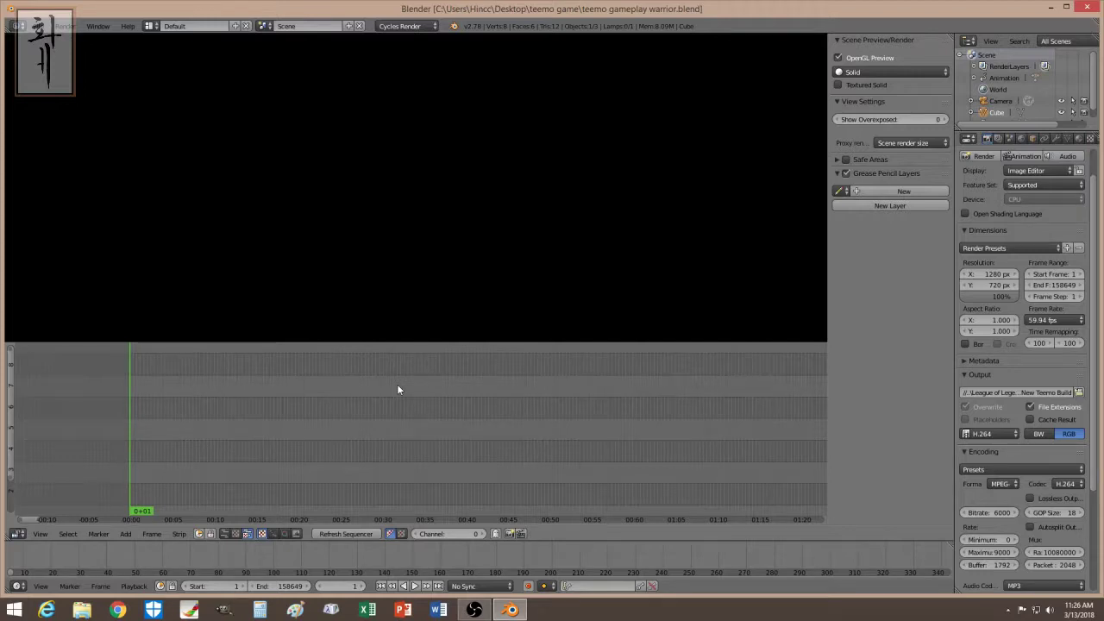
In a new Paint canvas, draw a full-height rectangle on the left and fill it solid black.
left_click(295, 610)
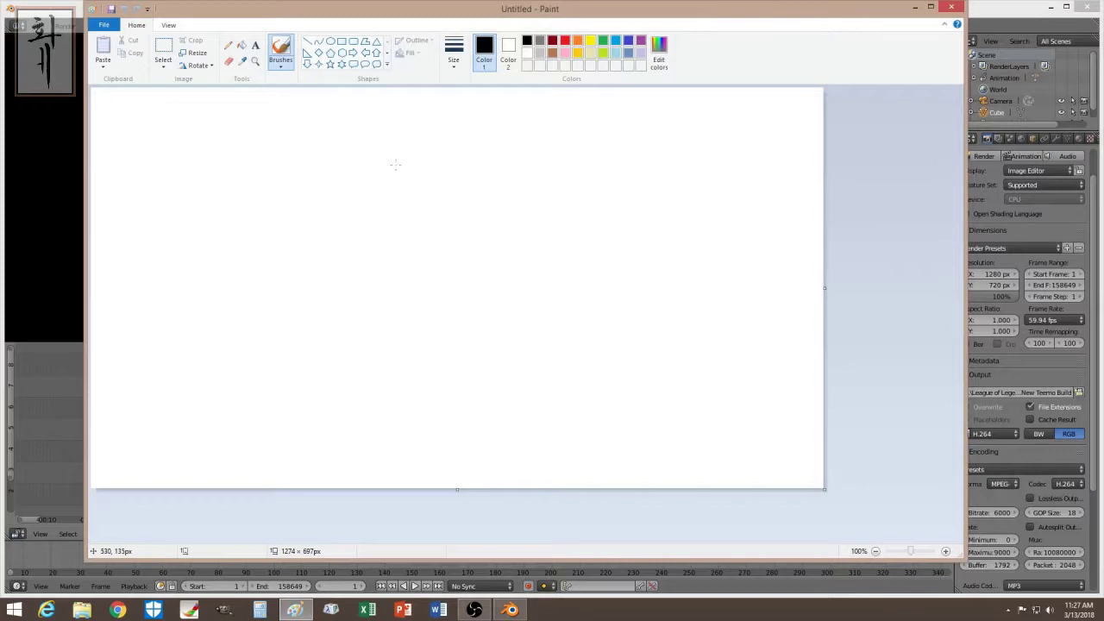
left_click(343, 43)
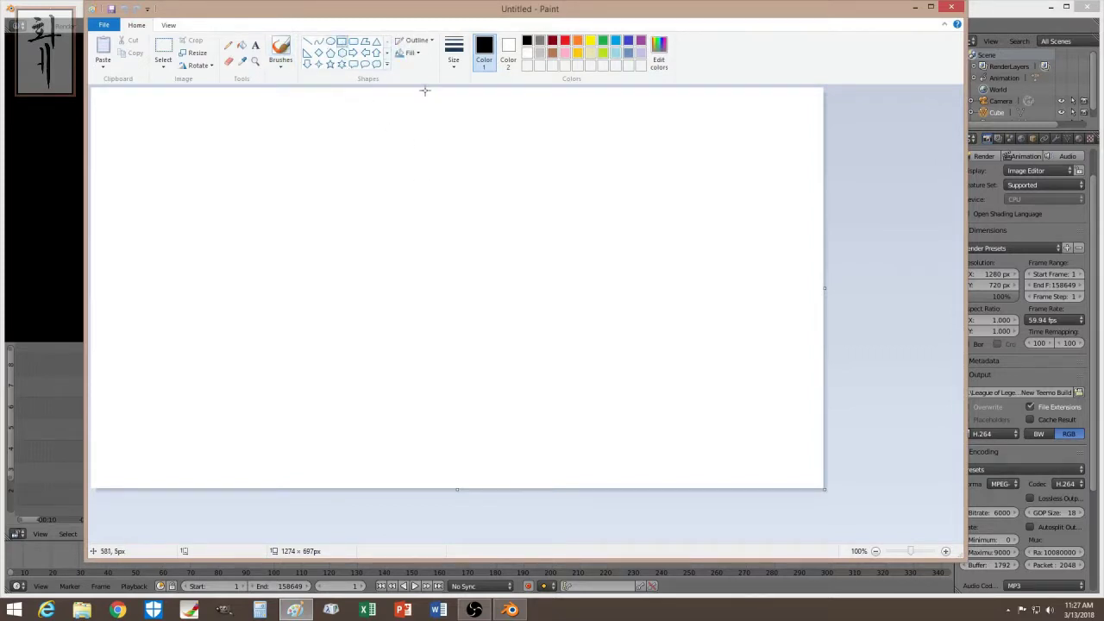
left_click_drag(352, 239, 227, 485)
left_click_drag(404, 210, 227, 486)
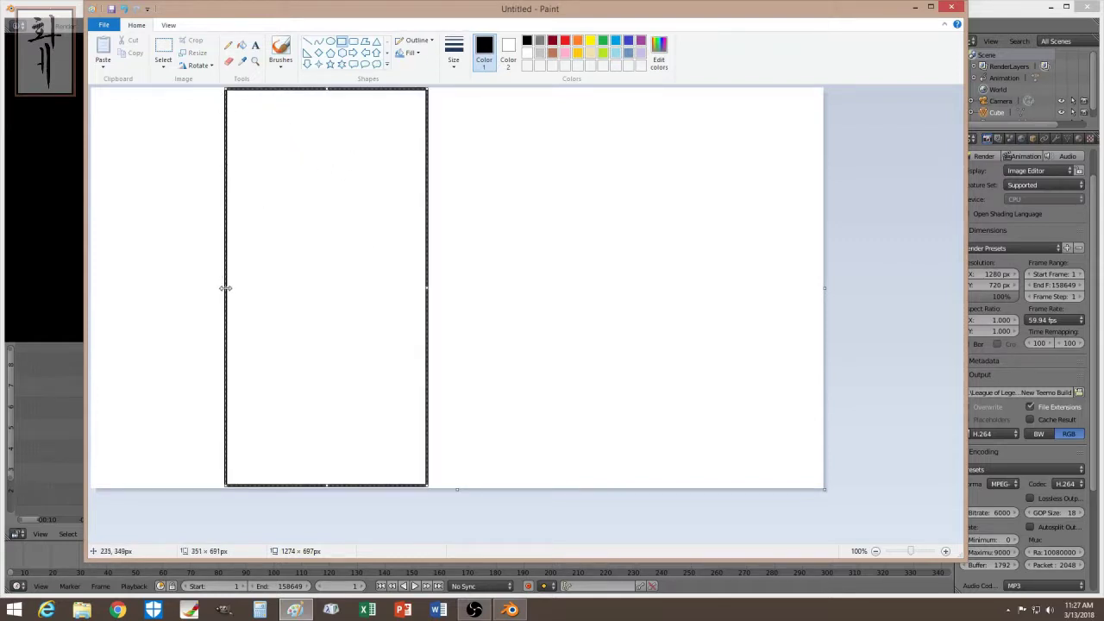
left_click_drag(226, 288, 92, 288)
left_click(490, 109)
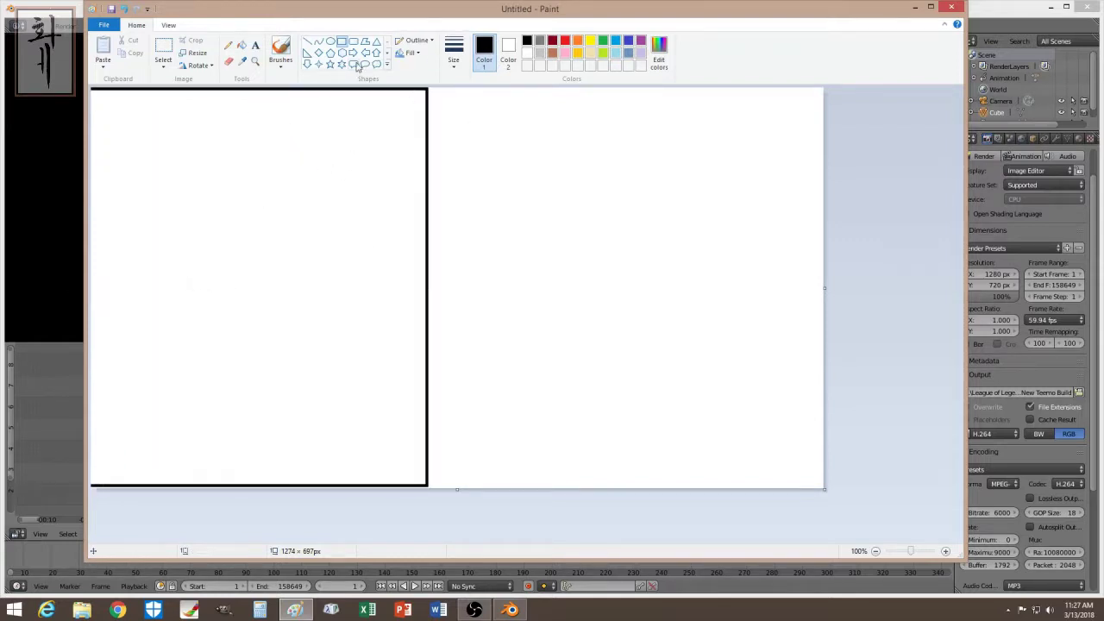
left_click(242, 45)
left_click(354, 129)
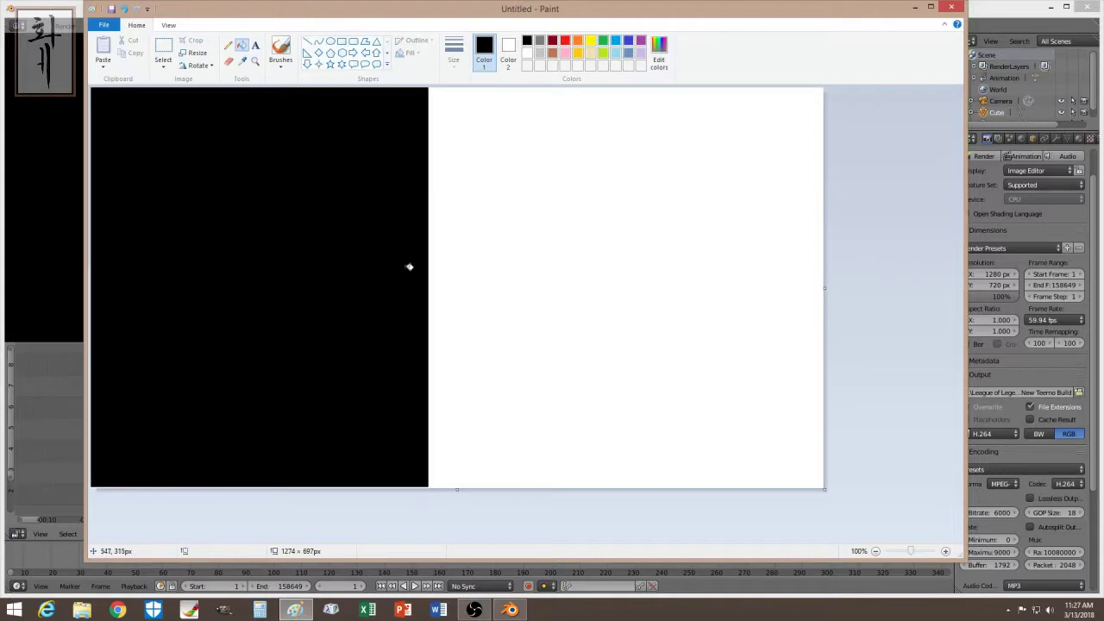
Start saving the image as PNG inside the Desktop folder 1.
left_click(105, 27)
key("Escape")
double_click(444, 269)
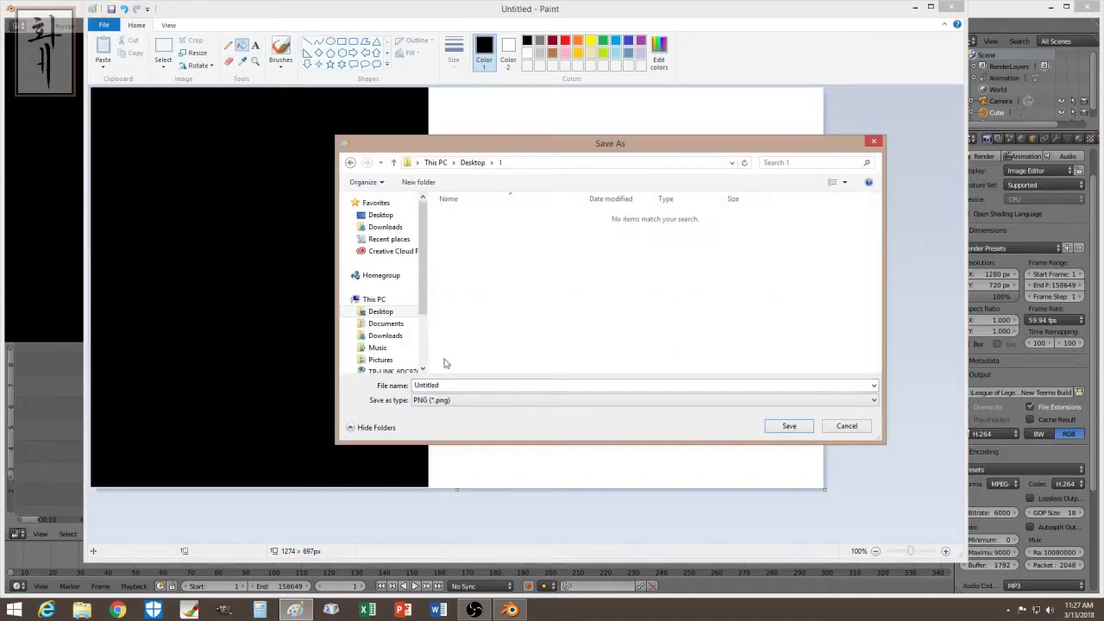
double_click(454, 385)
Save the image as 1, then fill a top-right strip black and save it as 2.
type("1")
key("Return")
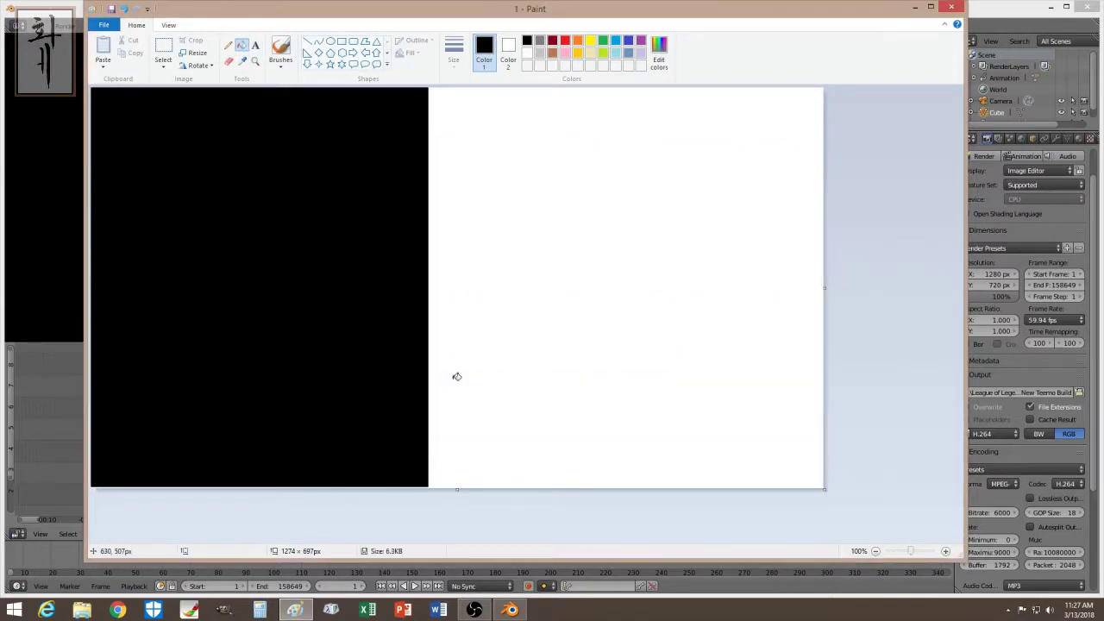
left_click(341, 40)
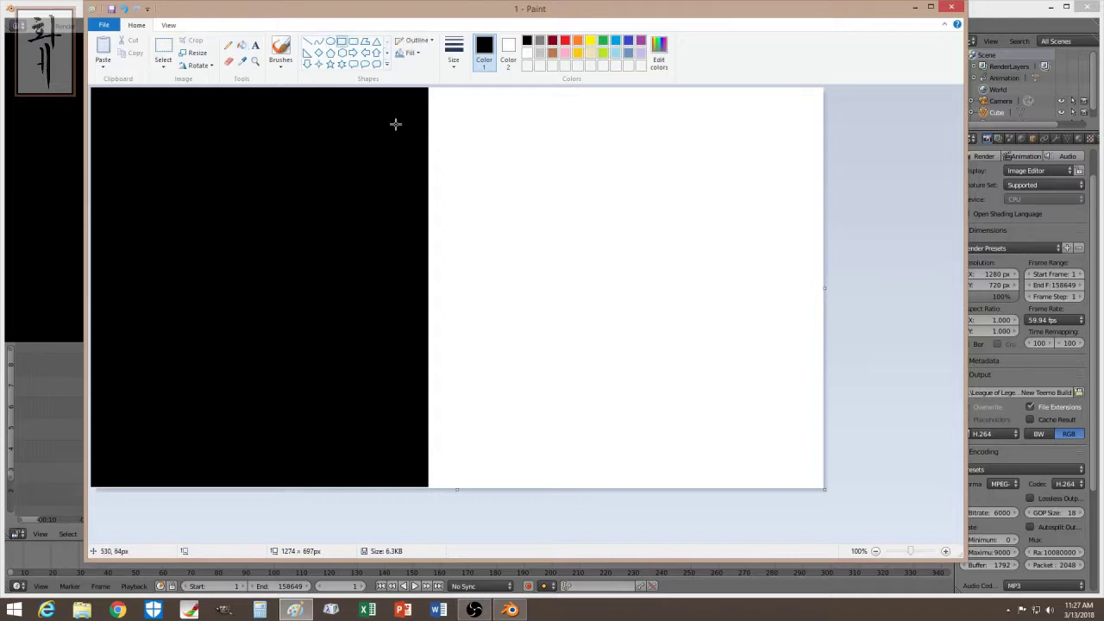
left_click_drag(401, 88, 823, 228)
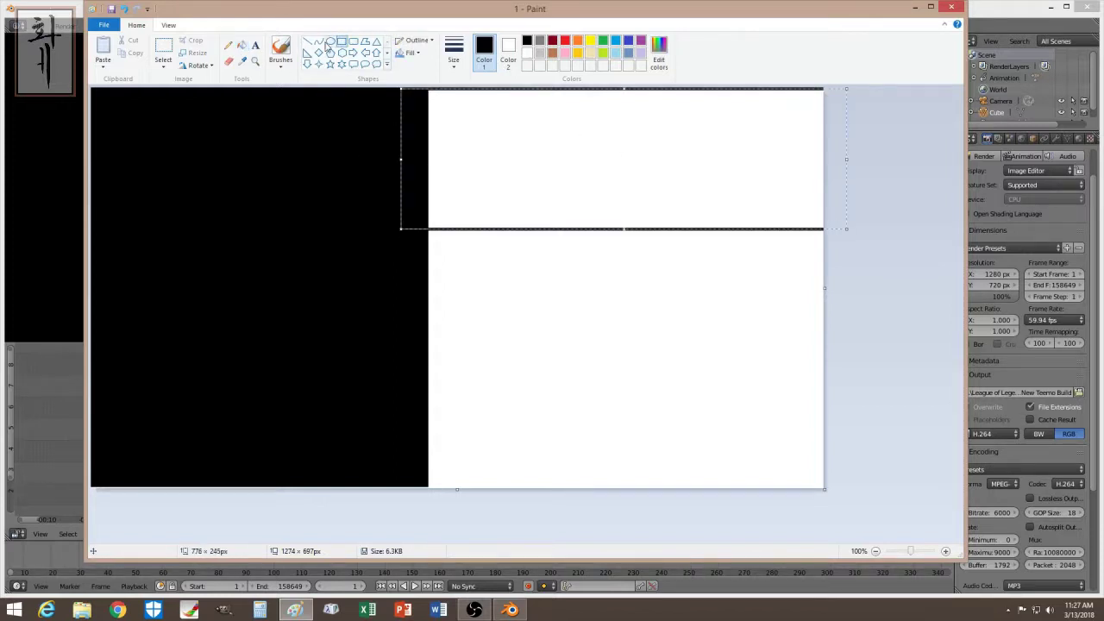
left_click(241, 44)
left_click(486, 133)
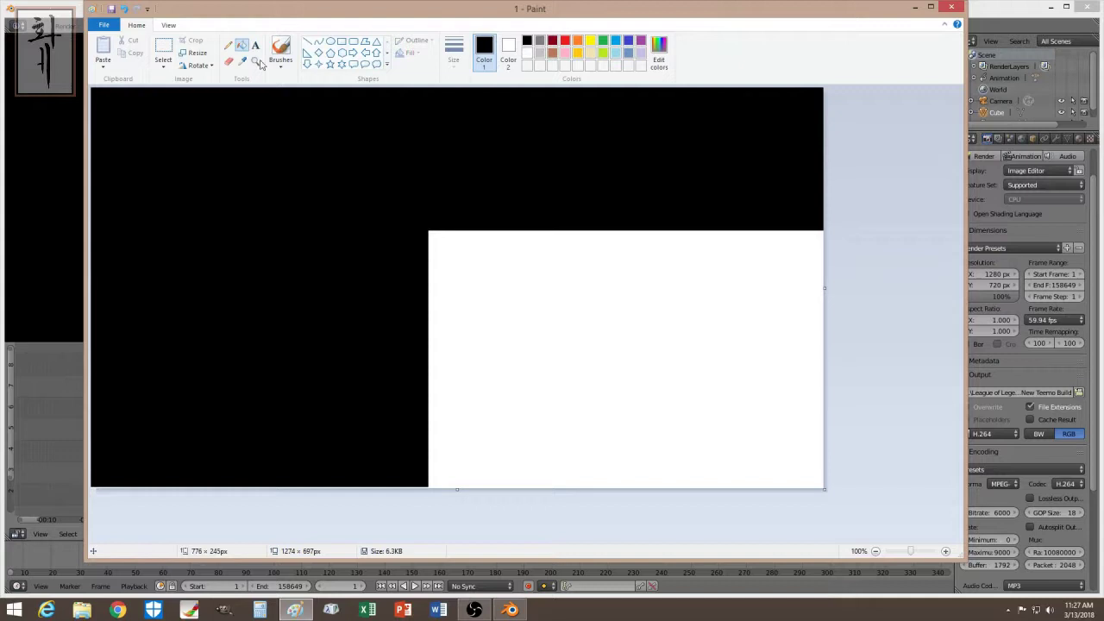
left_click(103, 22)
left_click(131, 119)
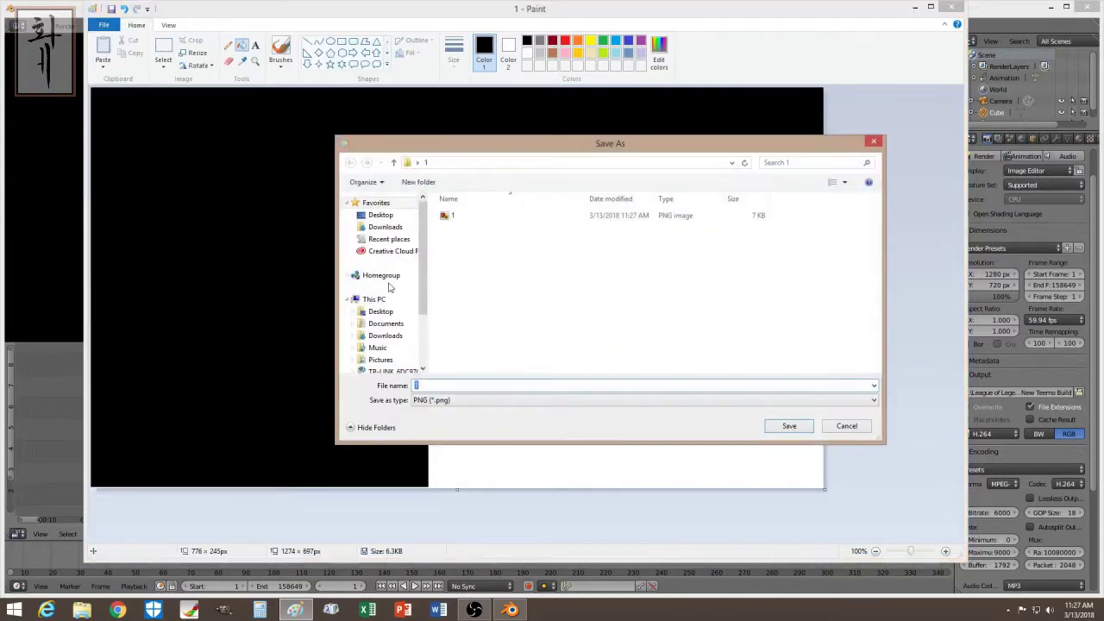
type("2")
key("Return")
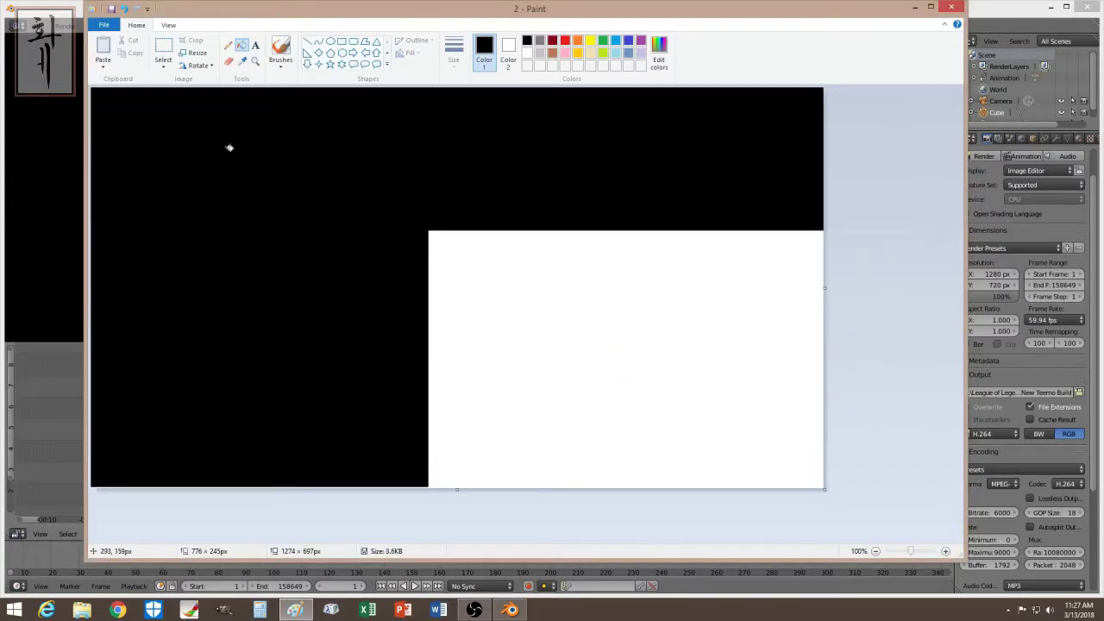
Blacken the area right of a narrow lower-right strip and save it as 3.
left_click(341, 41)
left_click_drag(635, 203, 832, 510)
left_click(241, 45)
left_click(642, 285)
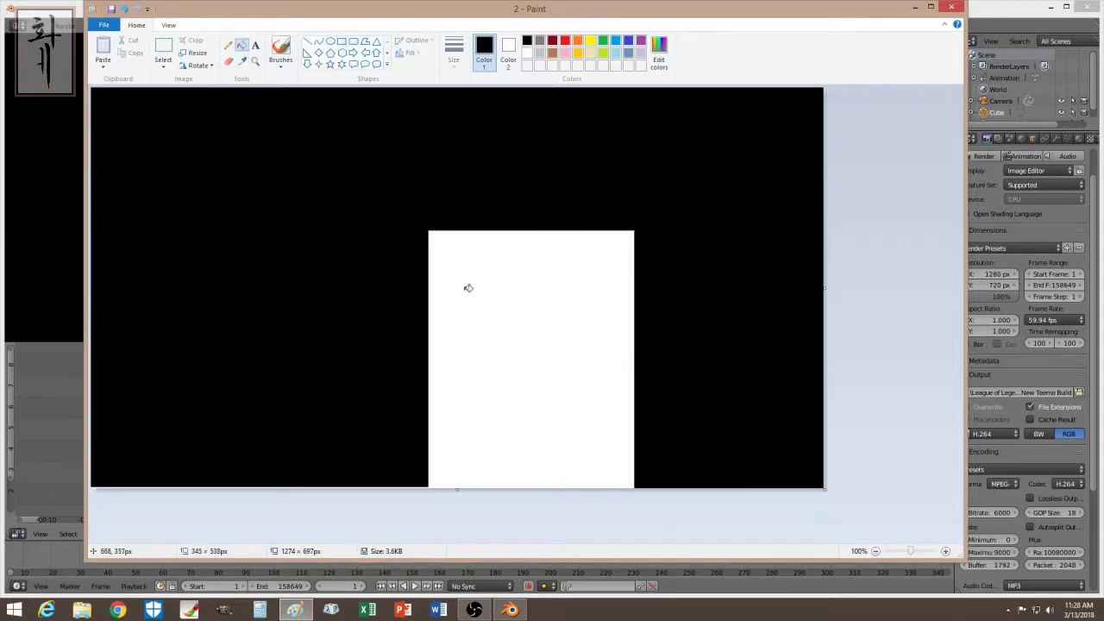
left_click(104, 24)
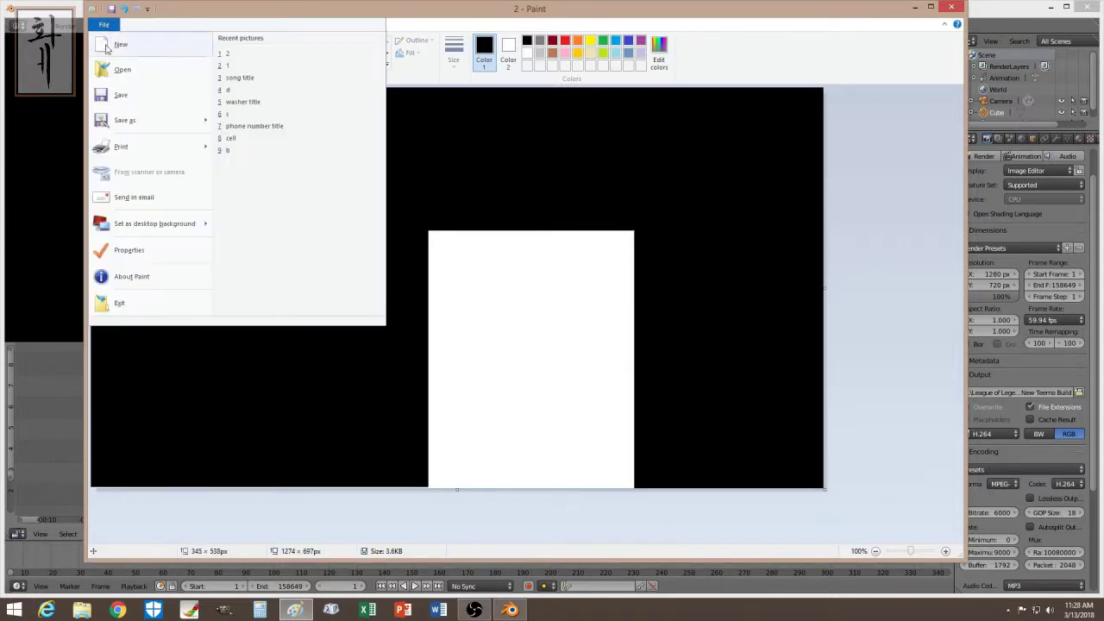
left_click(123, 118)
key("Return")
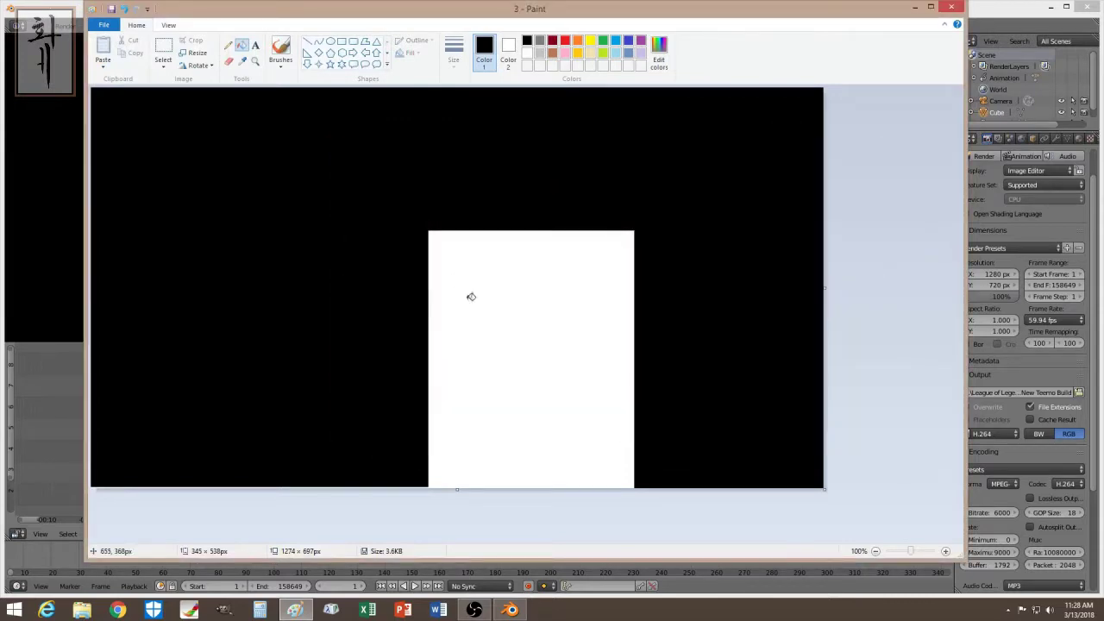
Fill the remaining white strip black so the canvas is fully black, then start Save As.
left_click(535, 273)
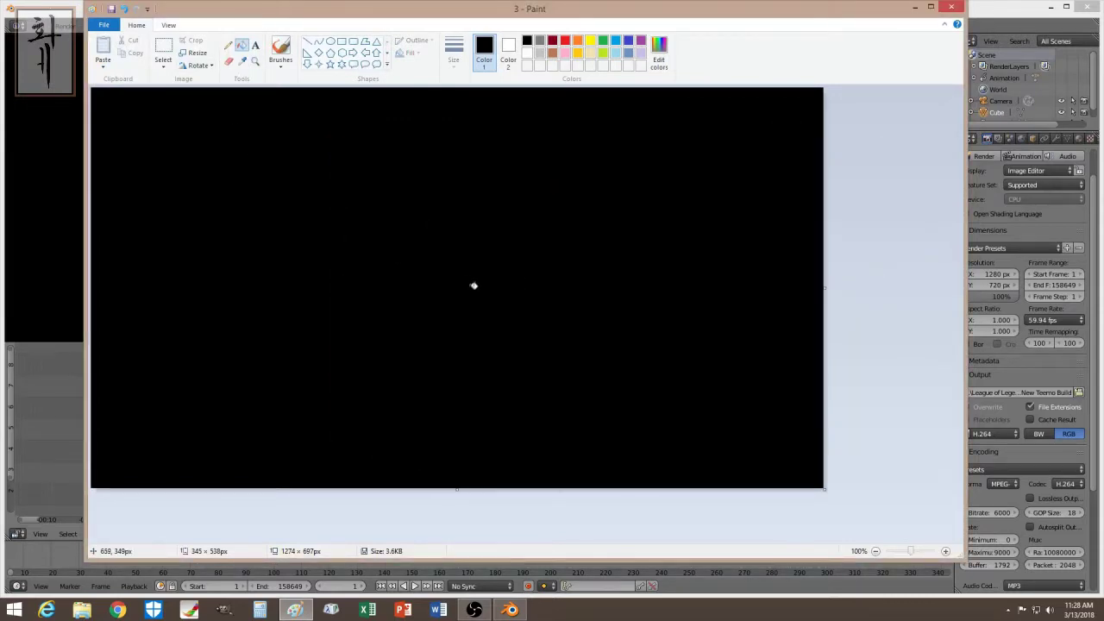
left_click(104, 24)
left_click(135, 129)
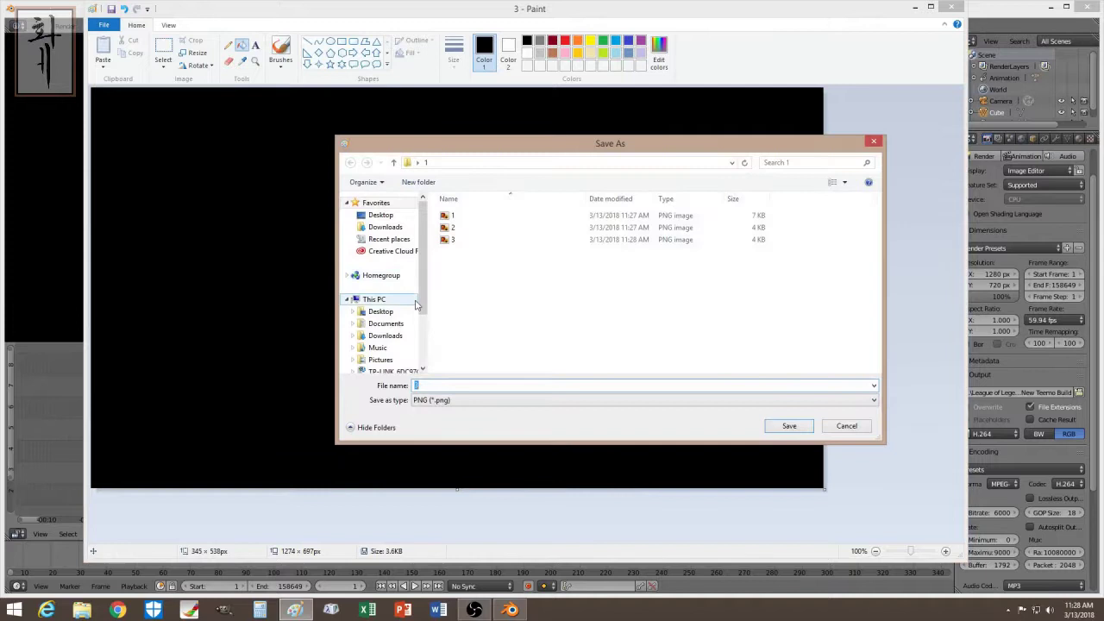
Save the all-black image as 4, then add a solid white right arrow near the top left.
key("Return")
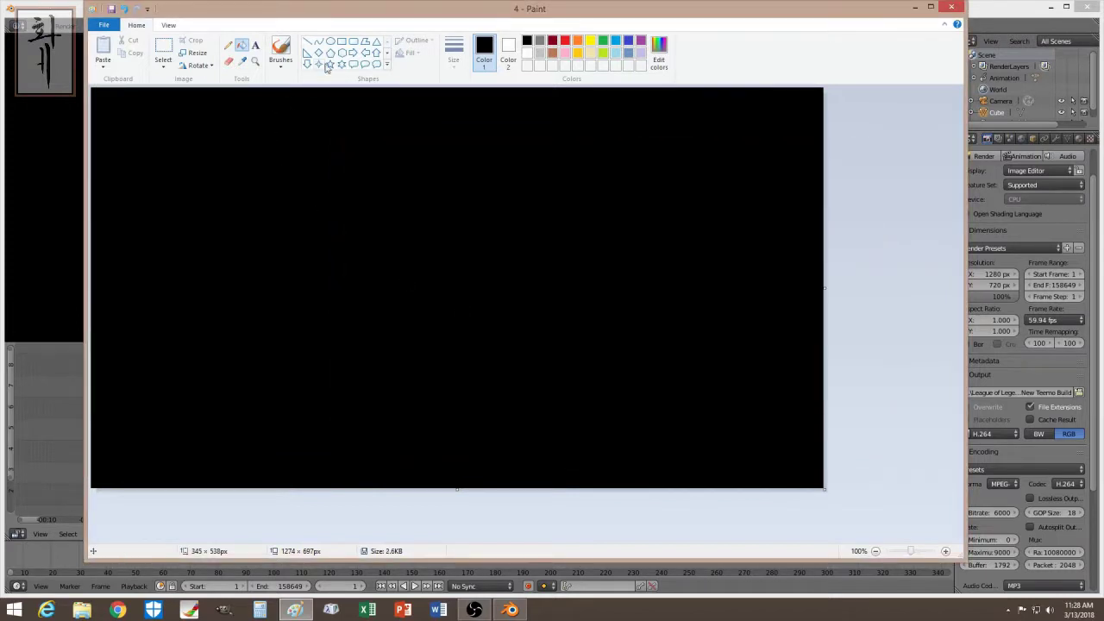
left_click(353, 53)
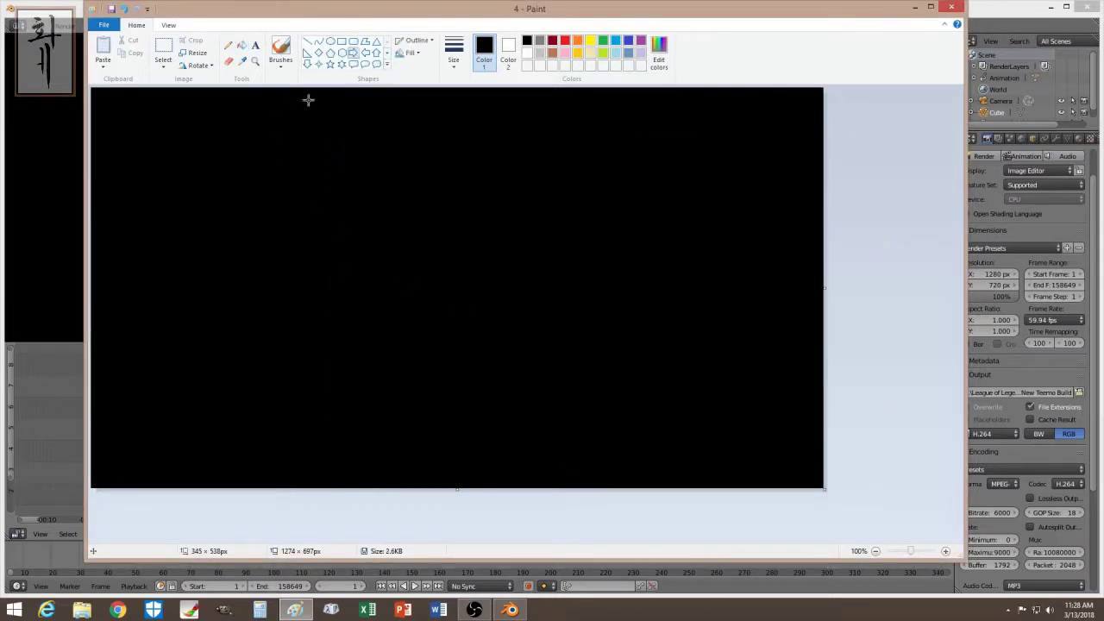
left_click_drag(222, 116, 321, 189)
left_click(527, 52)
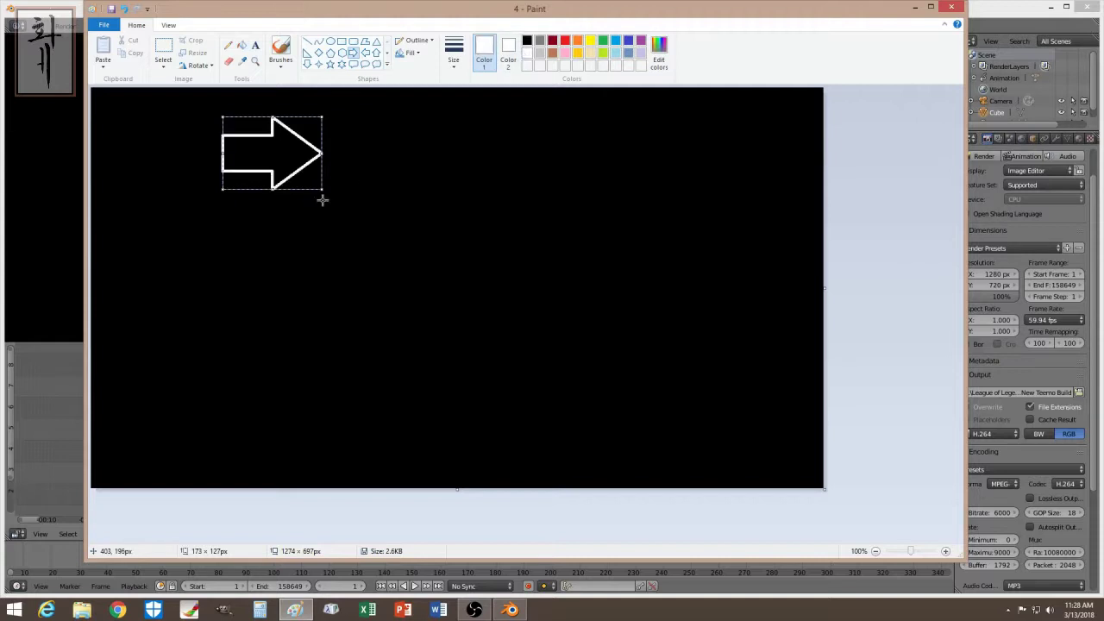
left_click(241, 48)
left_click(279, 151)
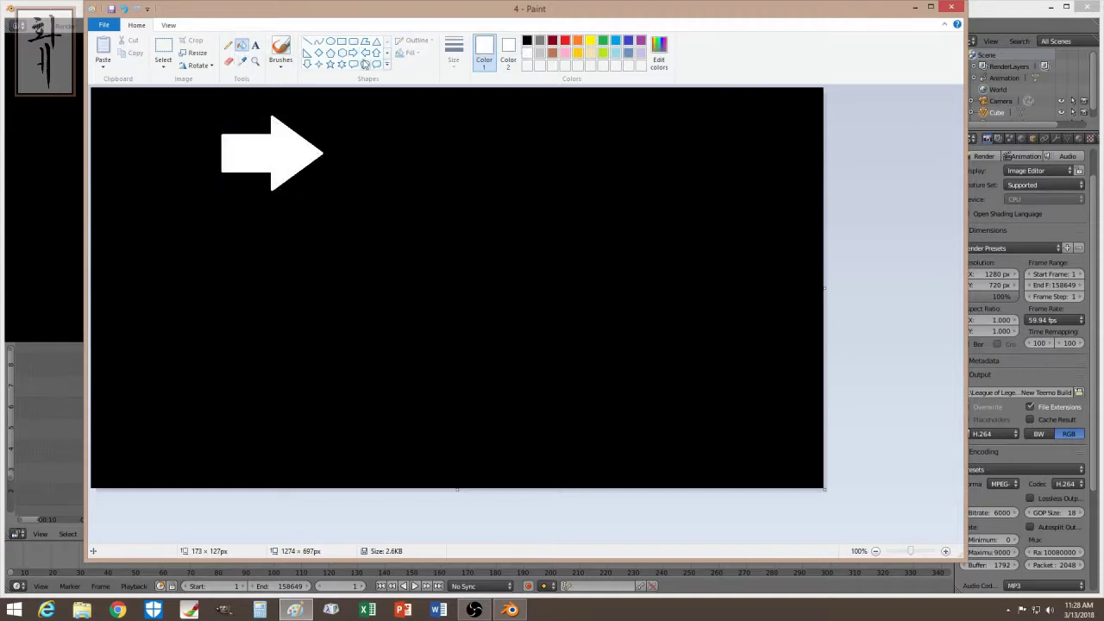
Add a solid white speech-bubble callout near the top centre.
left_click(354, 64)
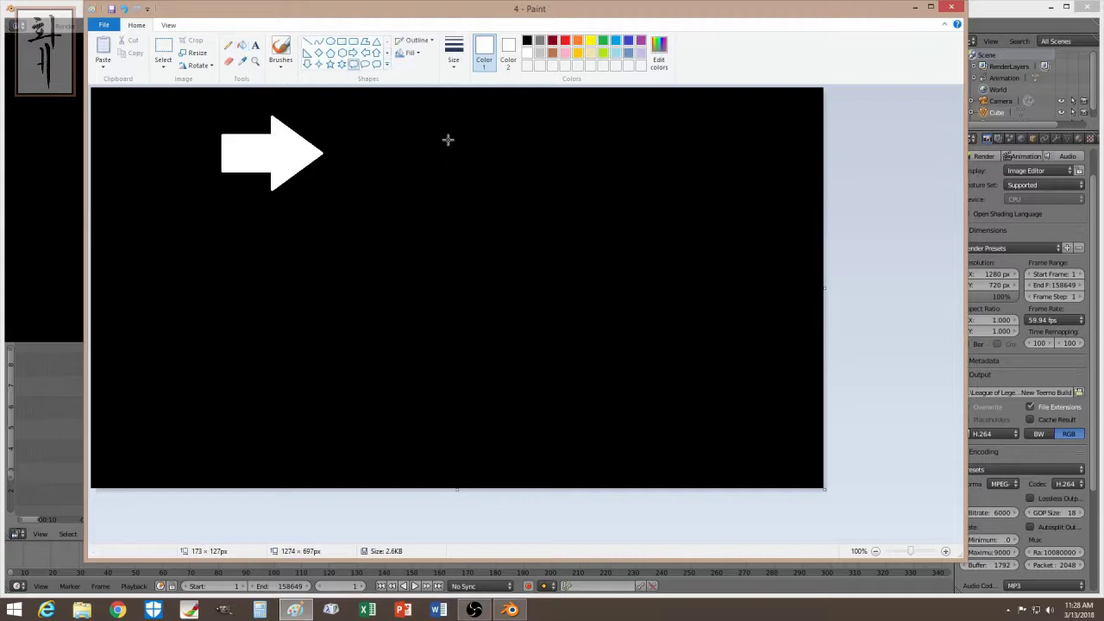
left_click_drag(473, 110, 636, 205)
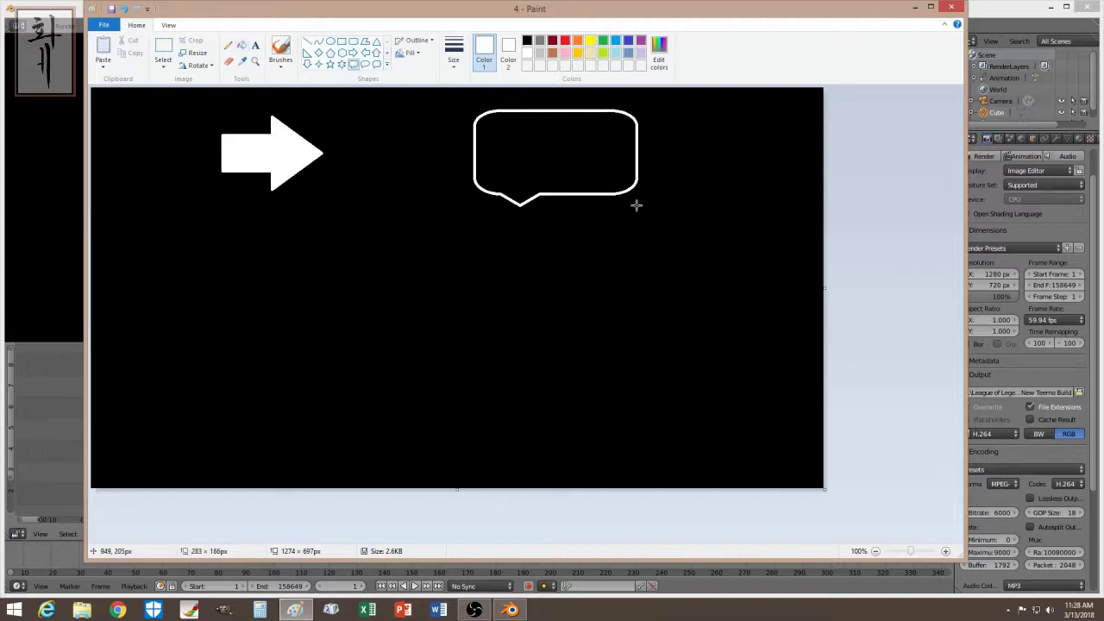
left_click(241, 47)
left_click(537, 148)
left_click(255, 45)
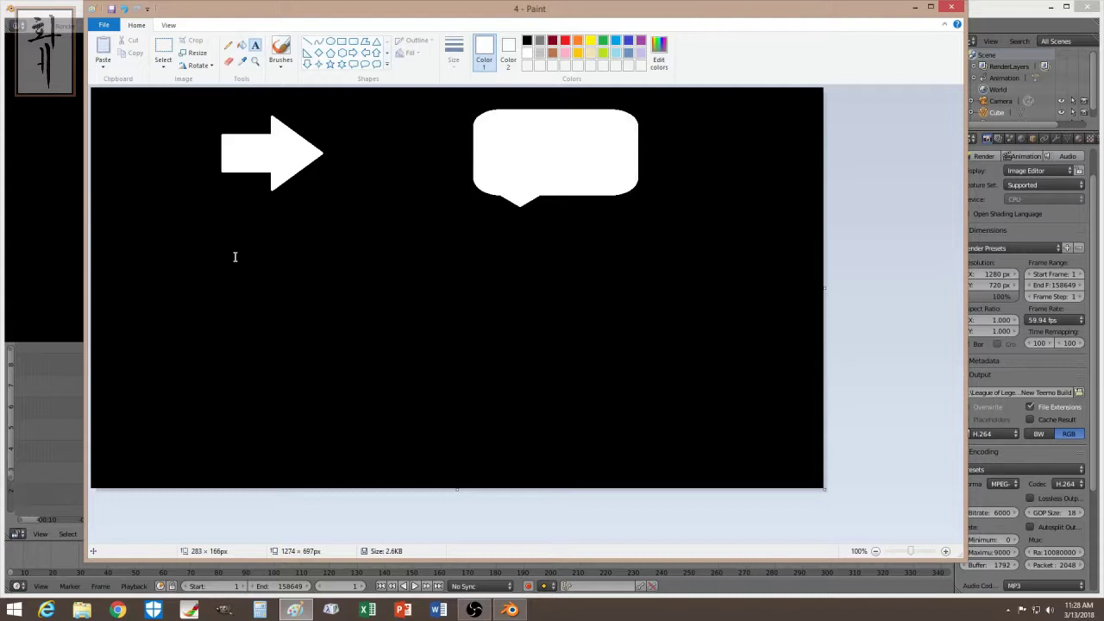
Type 'Subscribe To Me@@@@!!! ;) Thanks LOL' in a wide text box below the shapes.
left_click_drag(135, 253, 783, 422)
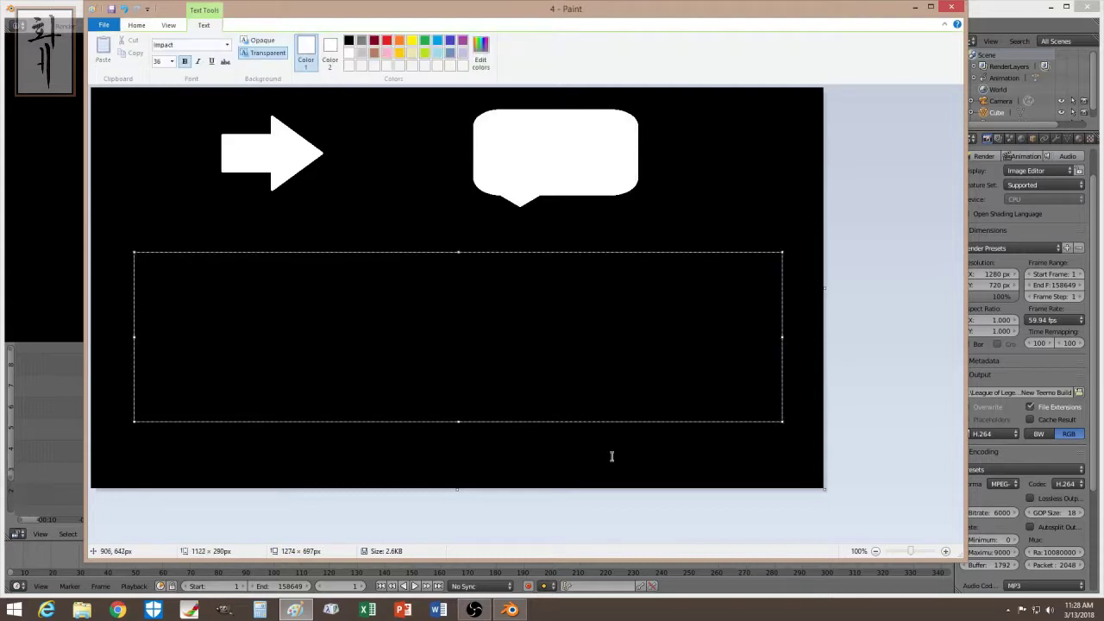
type("Subscri")
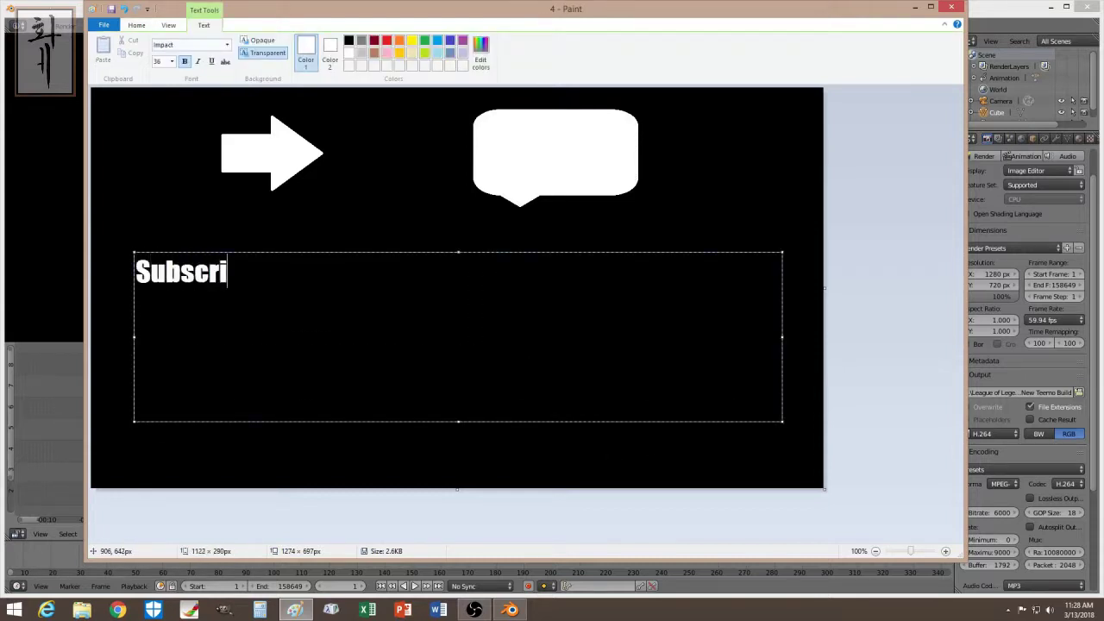
key("ctrl+z")
key("ctrl+y")
type("Me@@@@!!!")
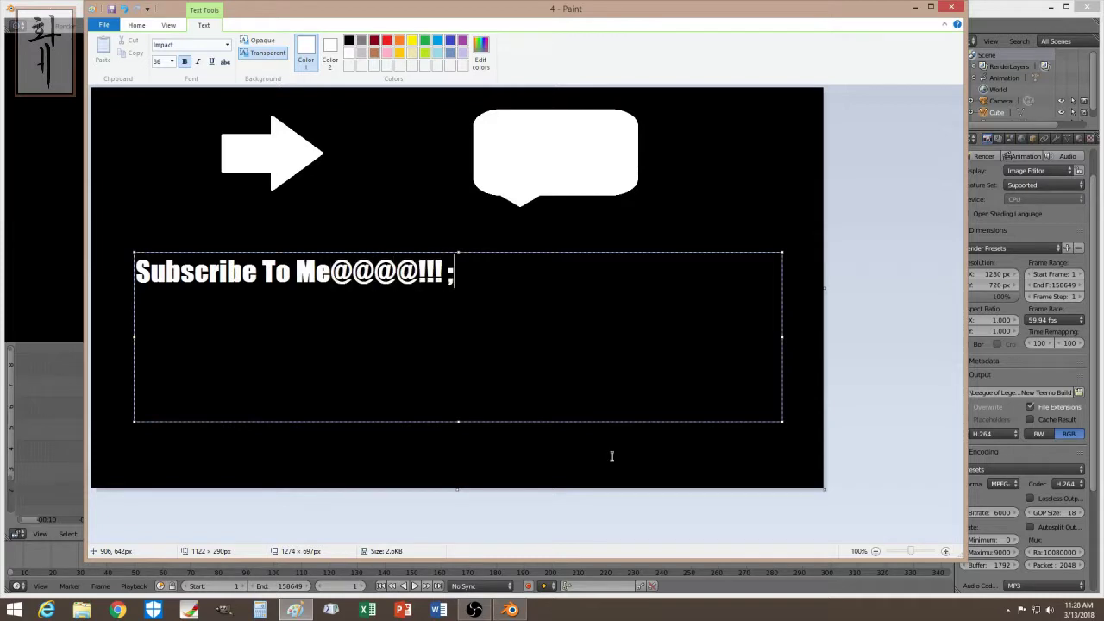
type(" ;) Thanks")
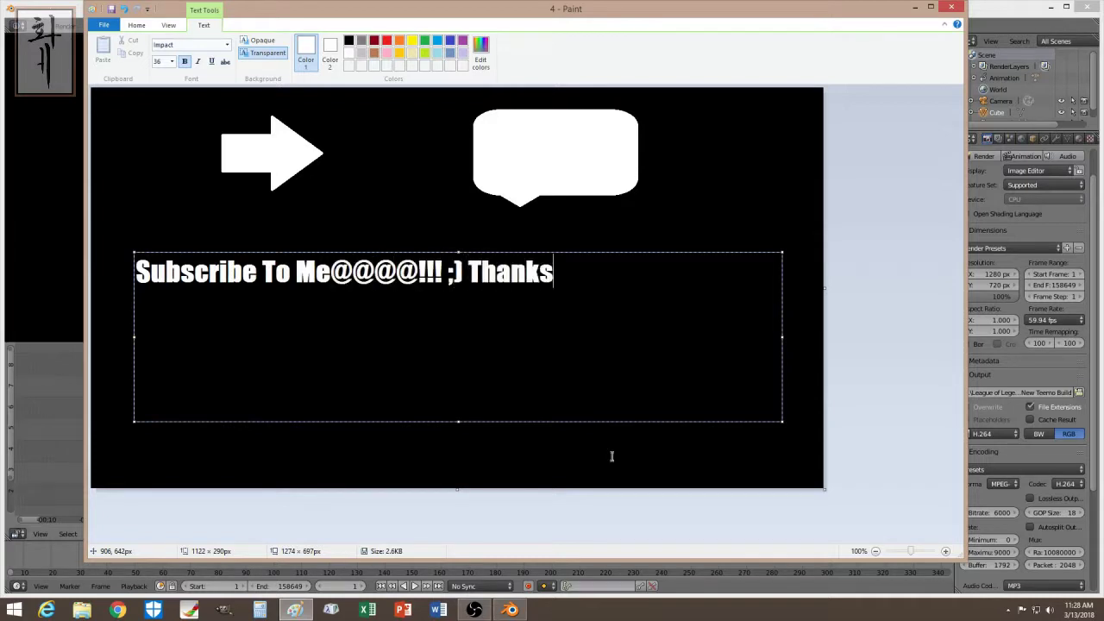
type(" LOL")
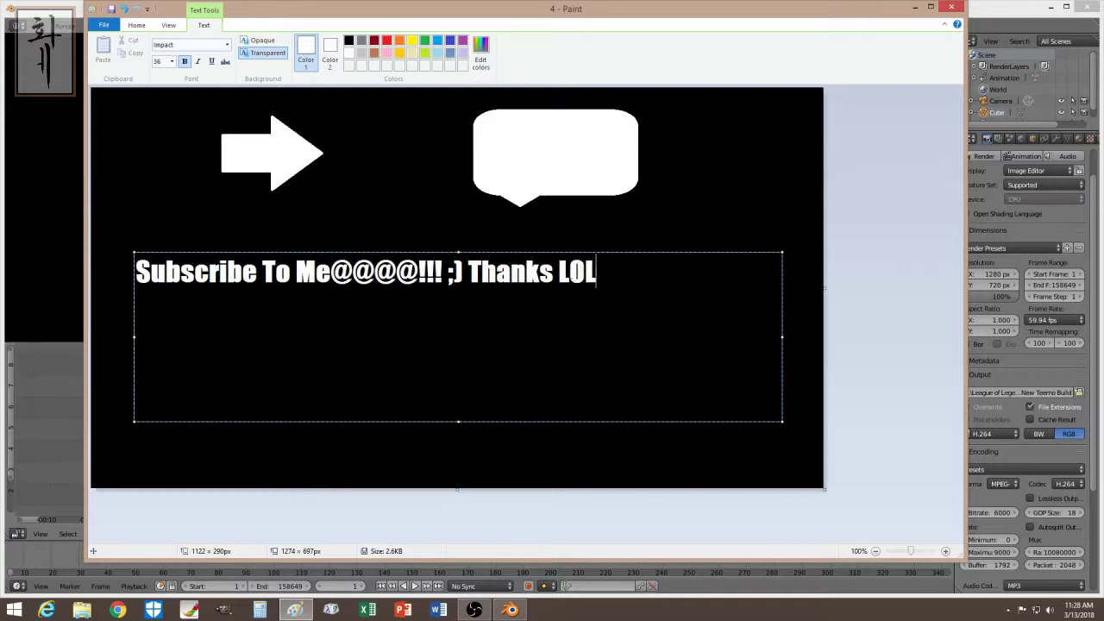
Enlarge all the text to size 72 so it wraps onto two lines, then finish editing.
key("ctrl+a")
left_click(171, 61)
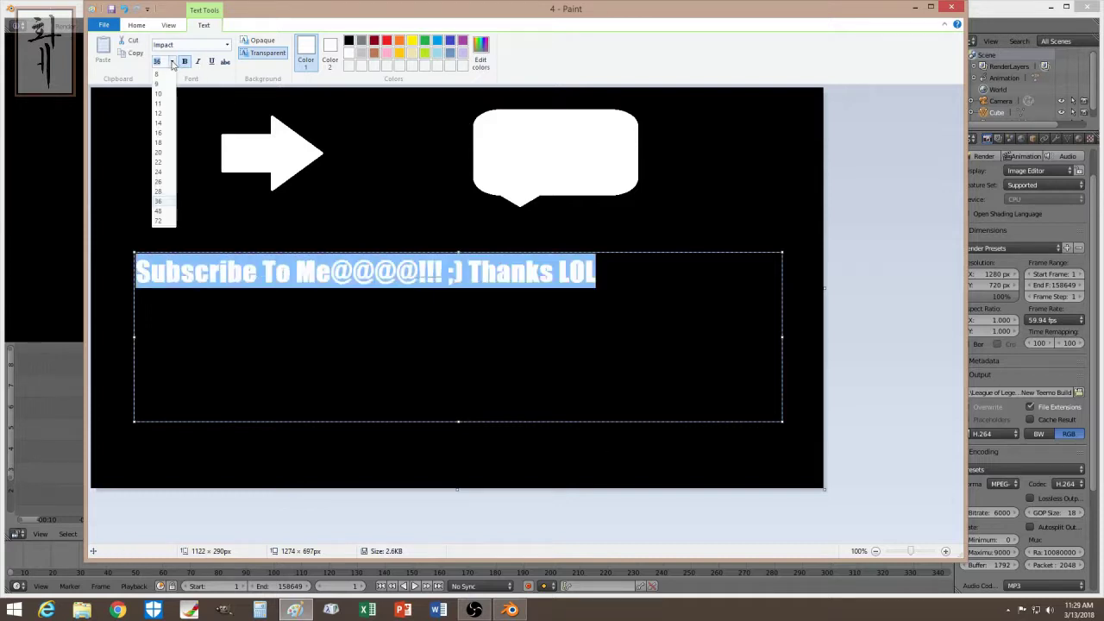
left_click(159, 211)
left_click(171, 62)
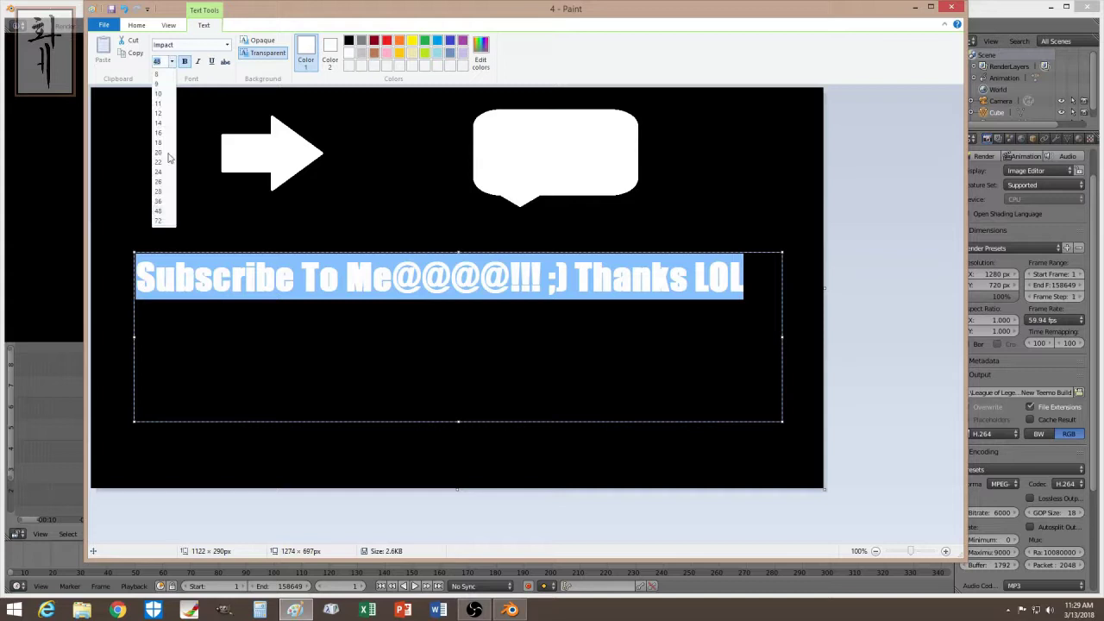
left_click(168, 223)
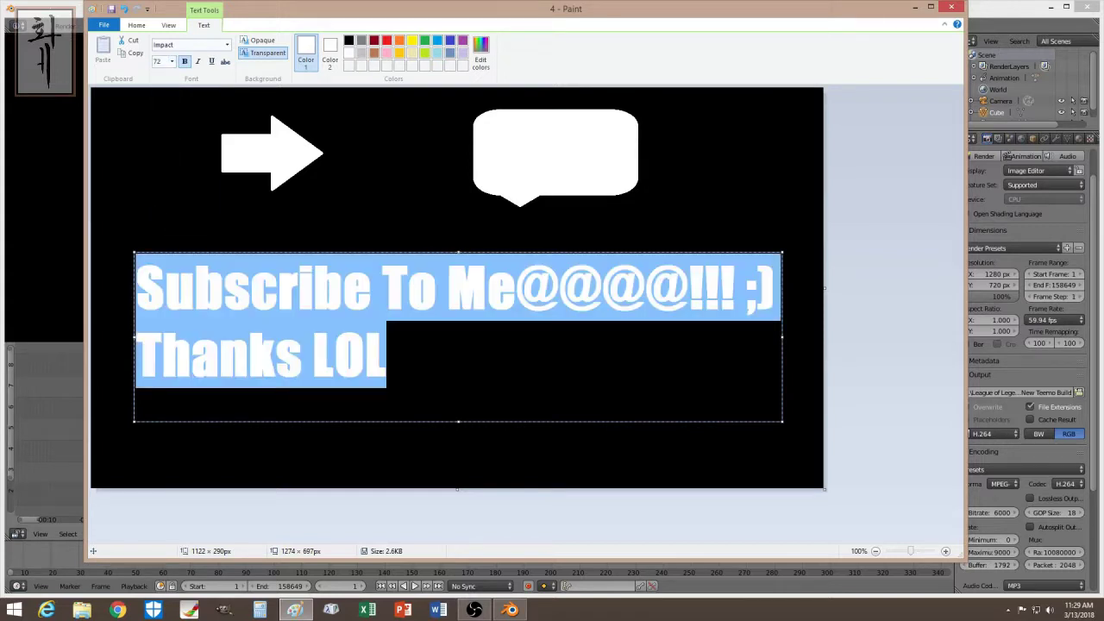
left_click(387, 353)
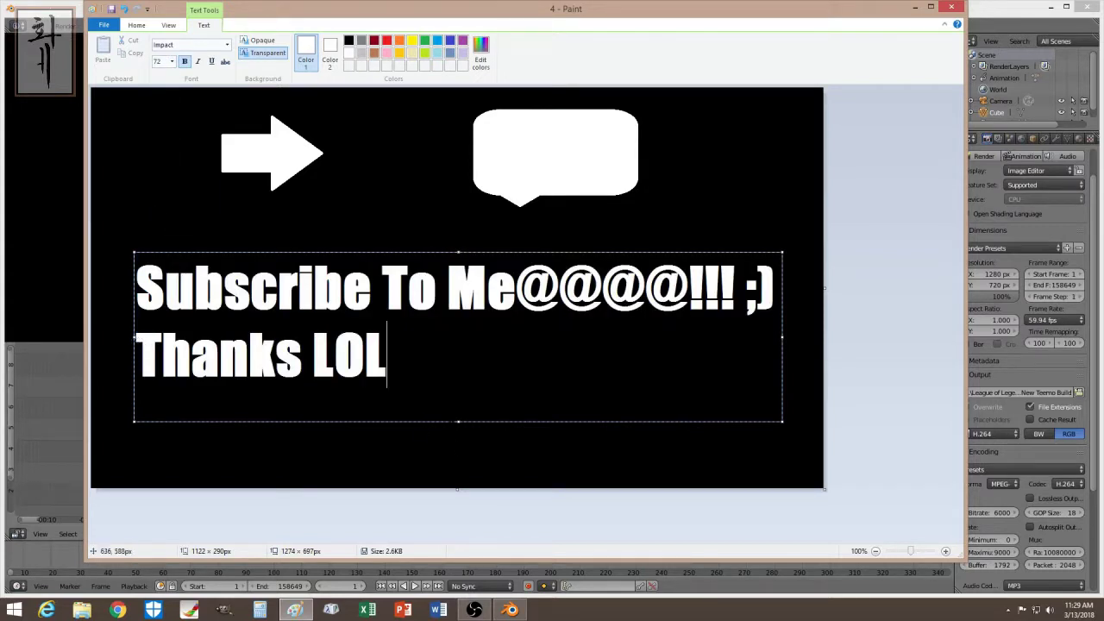
Commit the text and save the picture as PNG '5' in folder 1.
left_click(401, 185)
left_click(103, 24)
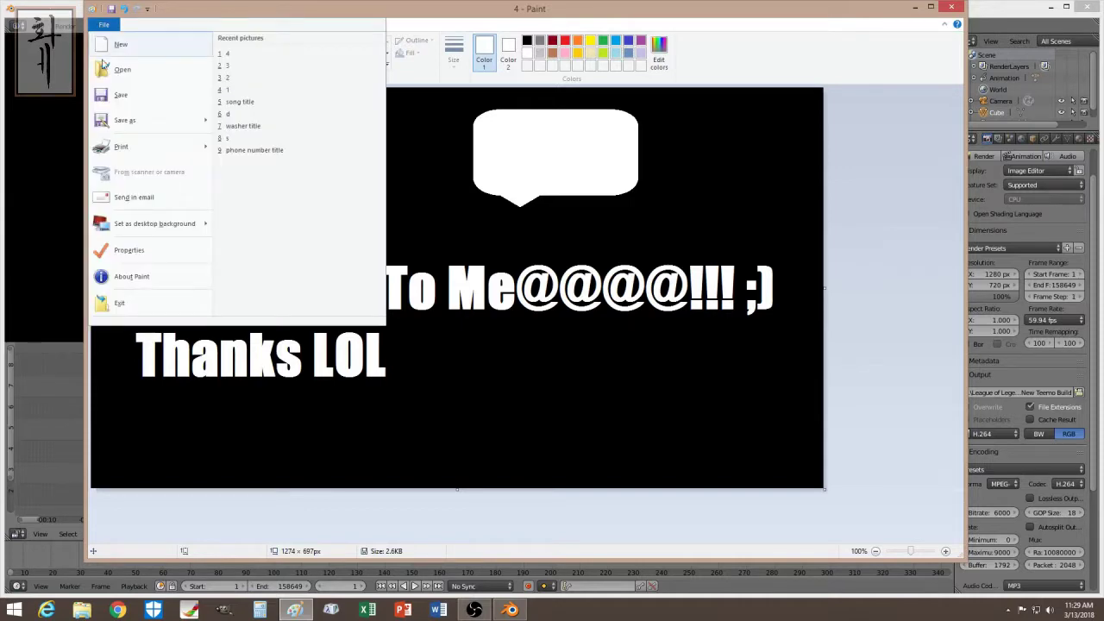
left_click(119, 120)
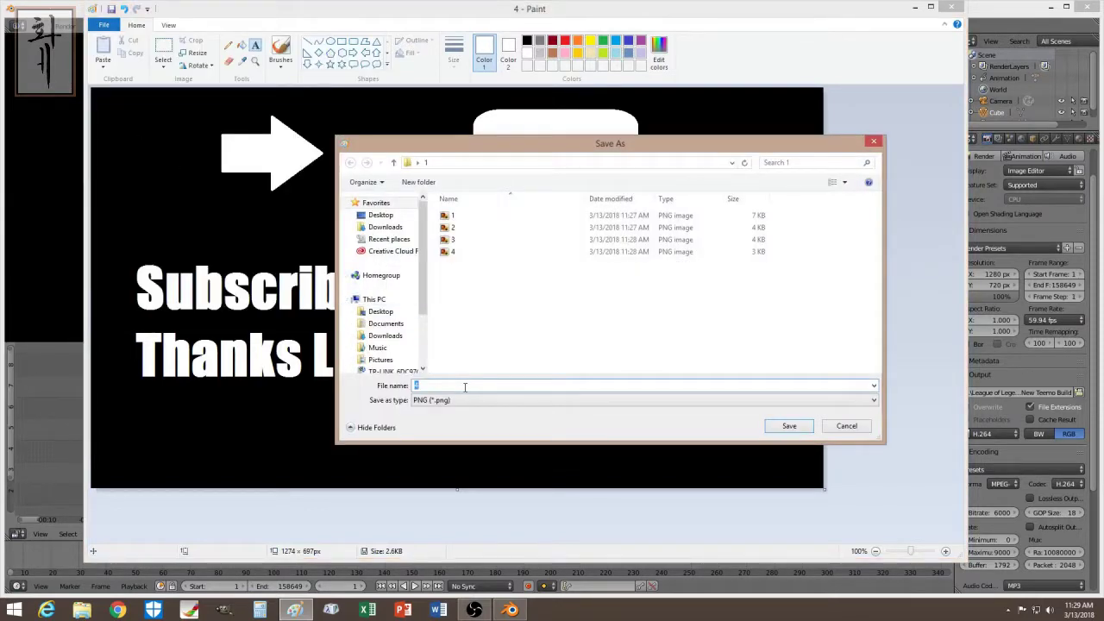
key("Return")
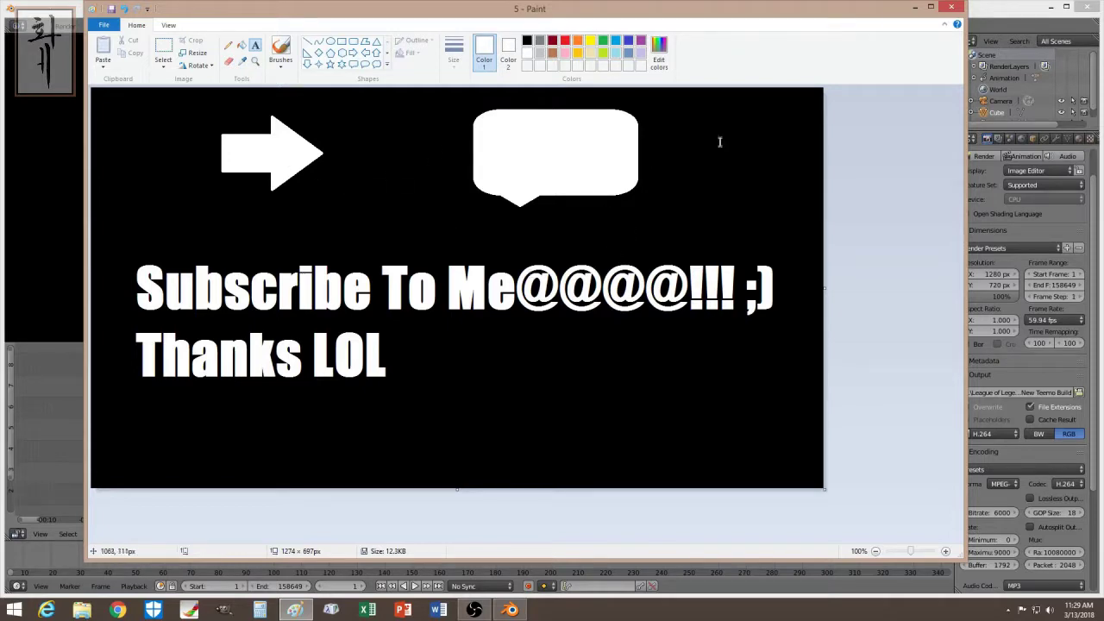
left_click(914, 7)
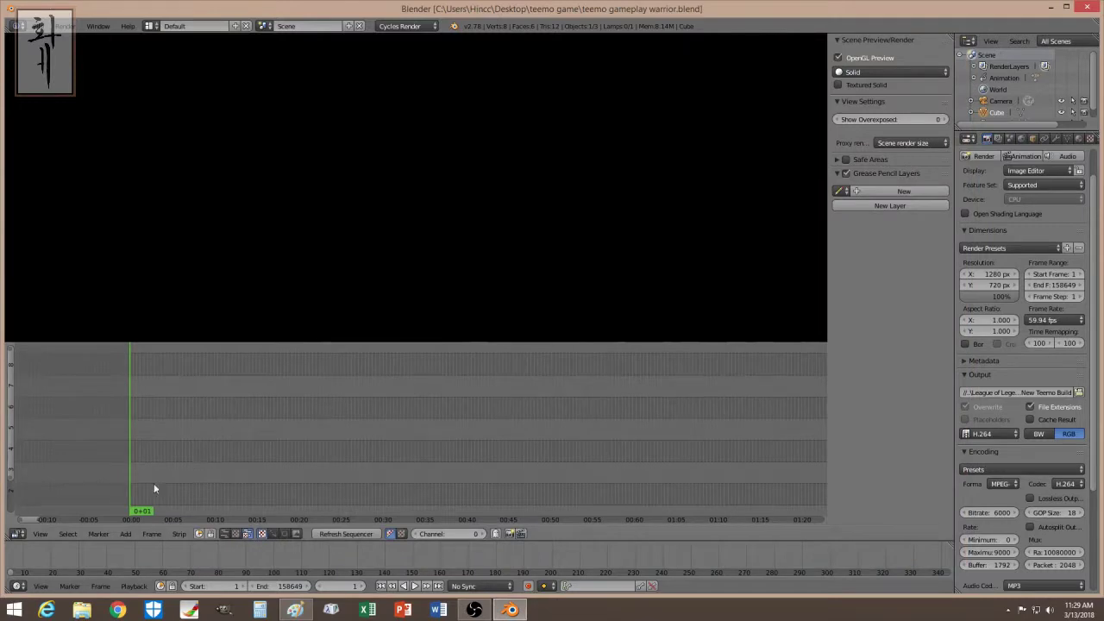
left_click(126, 532)
left_click(146, 487)
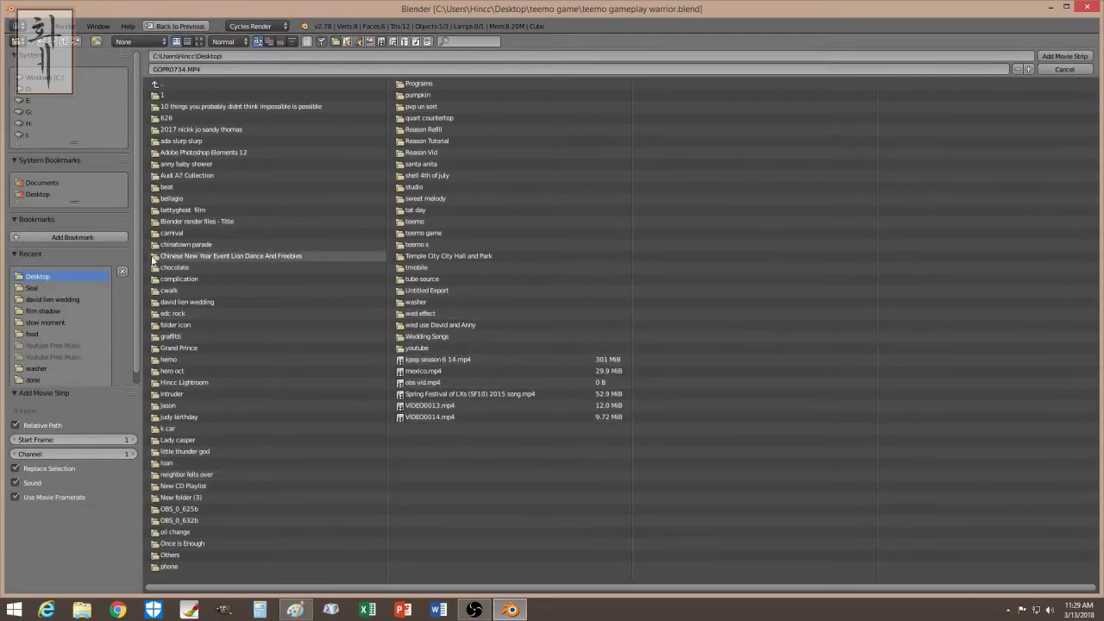
left_click(190, 300)
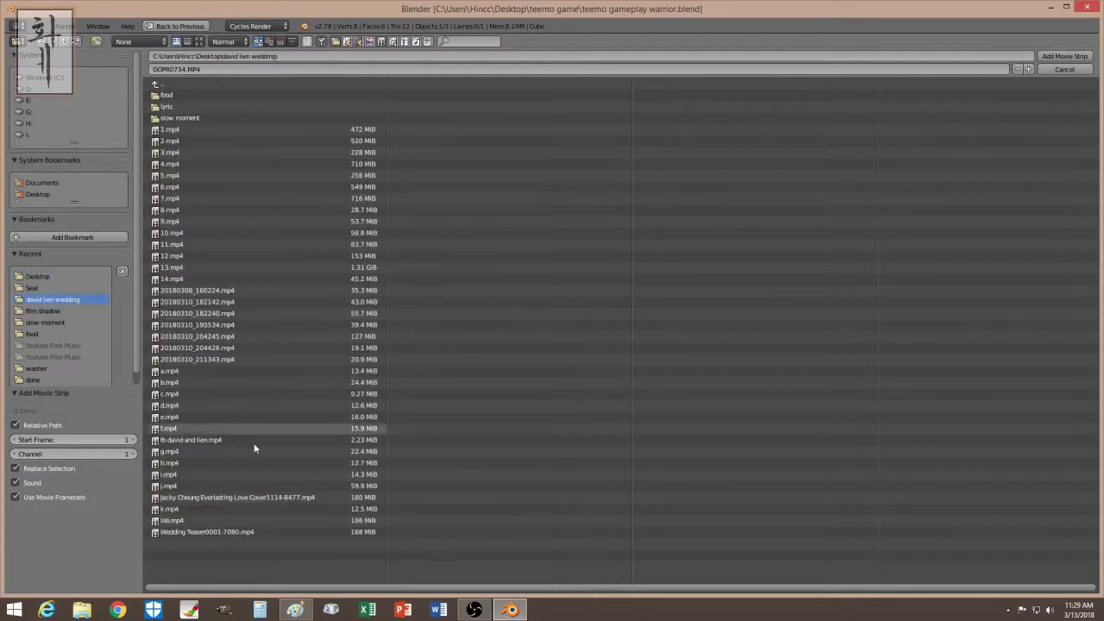
left_click(218, 531)
left_click(1064, 56)
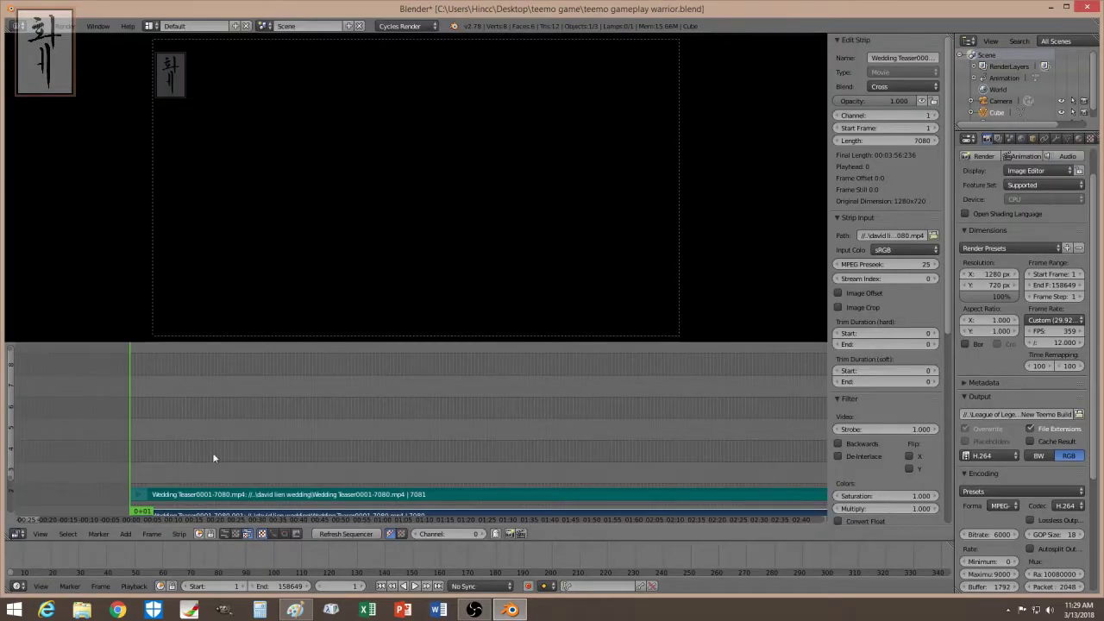
left_click(244, 470)
key("Delete")
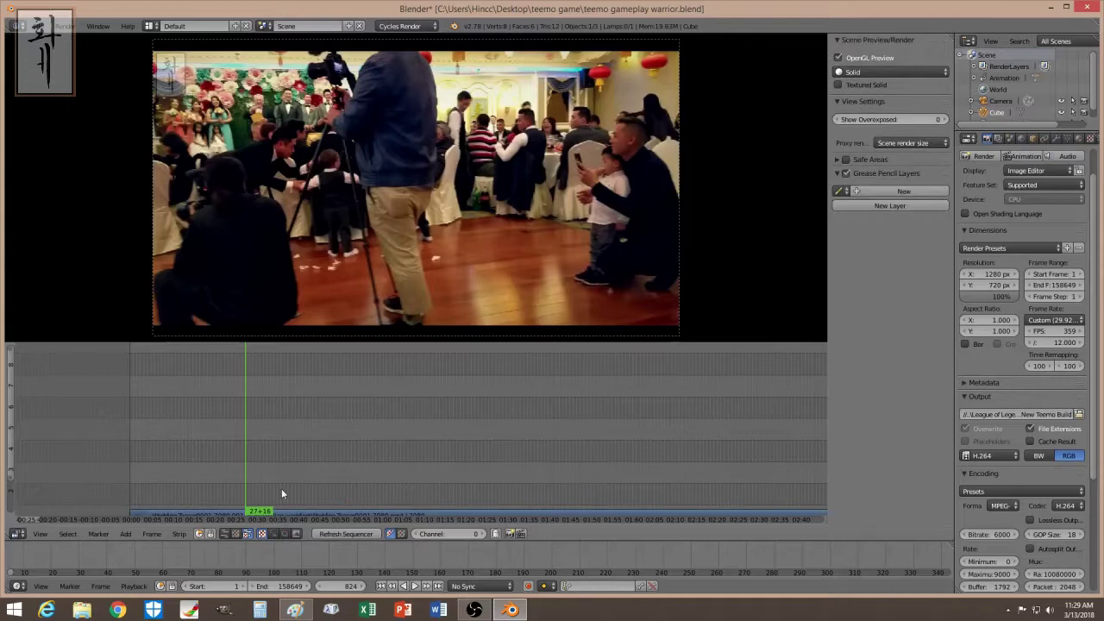
scroll(475, 406, "down", 2, "shift")
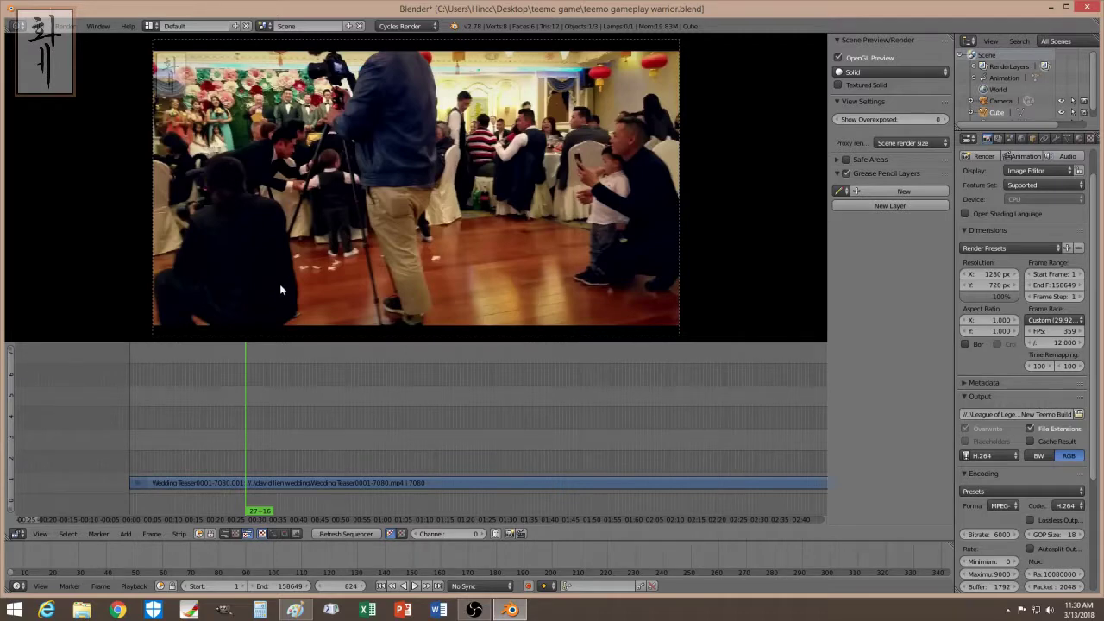
right_click(282, 480)
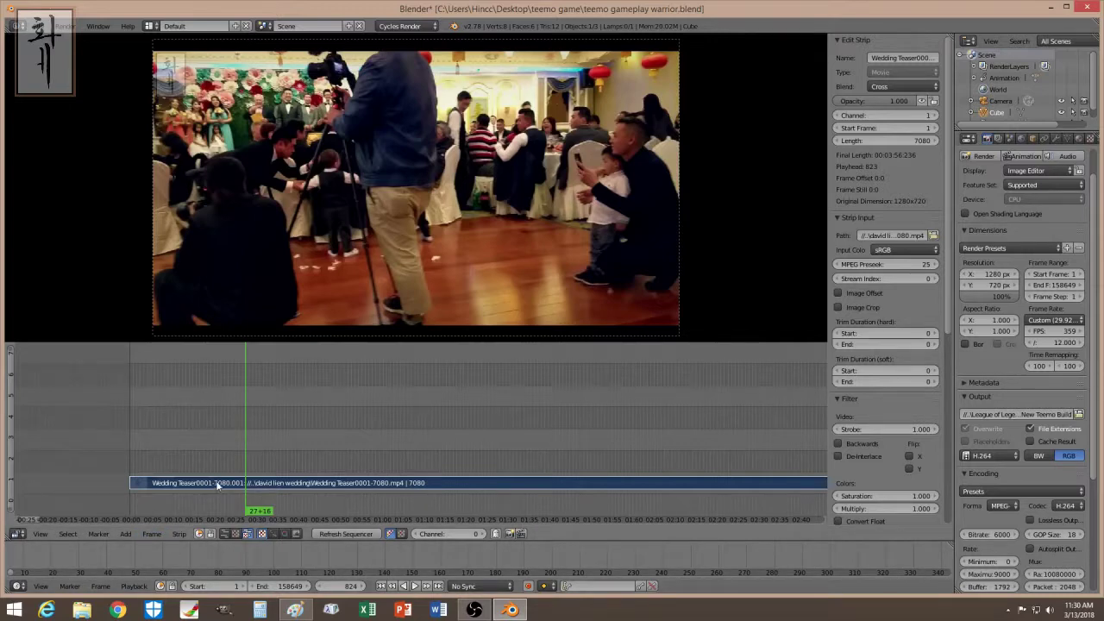
Add 1.png from Desktop\1 as an image strip at frame 338, lengthened to 259 frames.
left_click(200, 451)
left_click(176, 448)
left_click(126, 533)
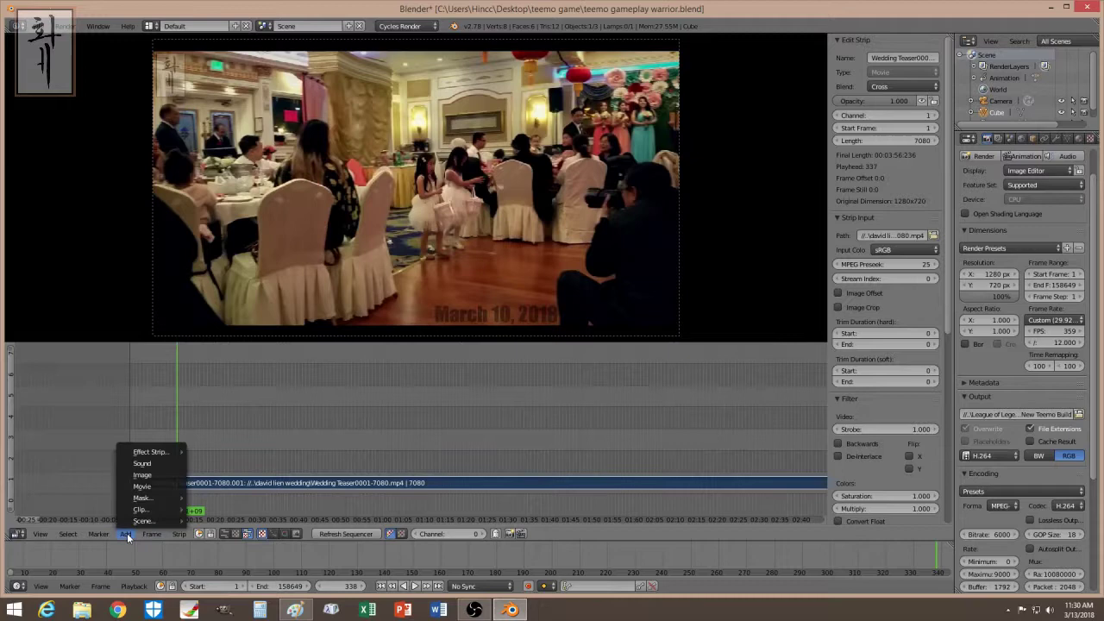
mouse_move(164, 522)
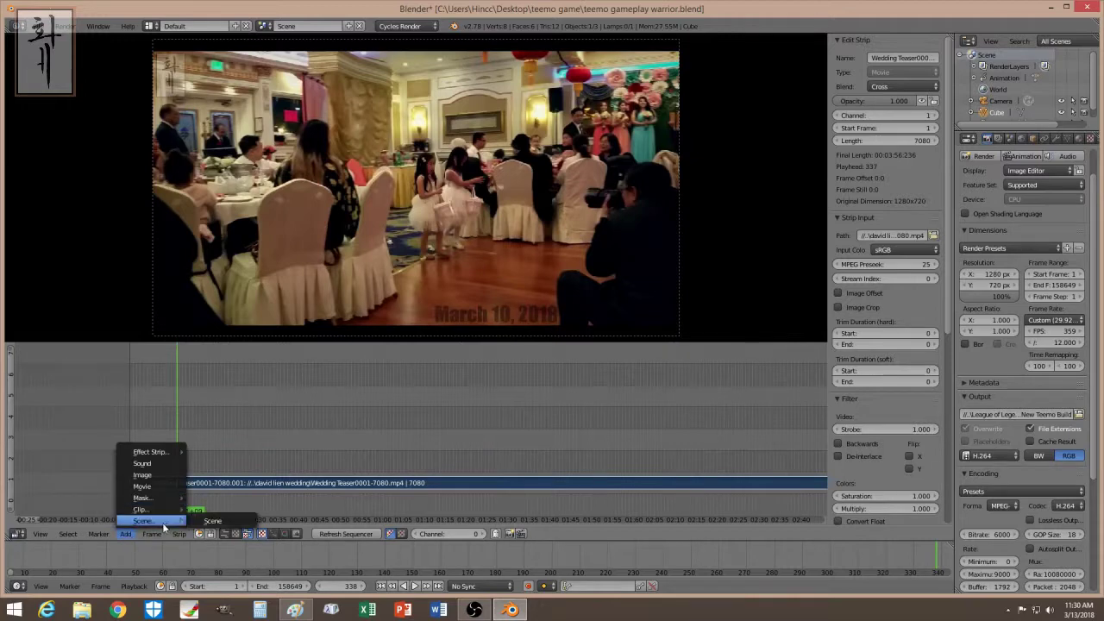
left_click(156, 475)
left_click(37, 195)
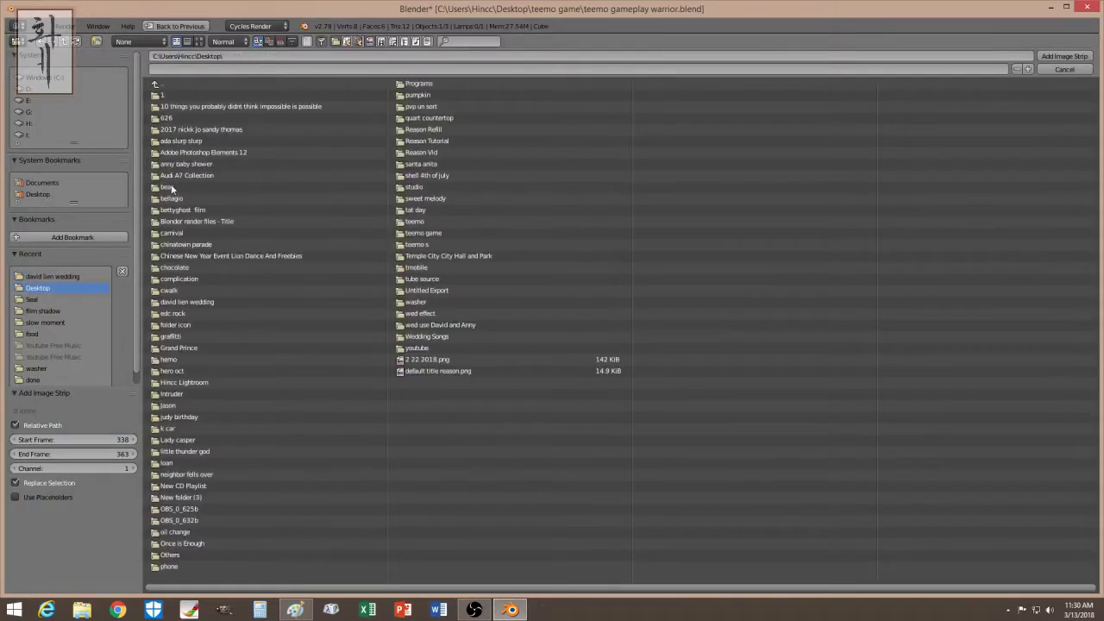
left_click(172, 96)
left_click(169, 95)
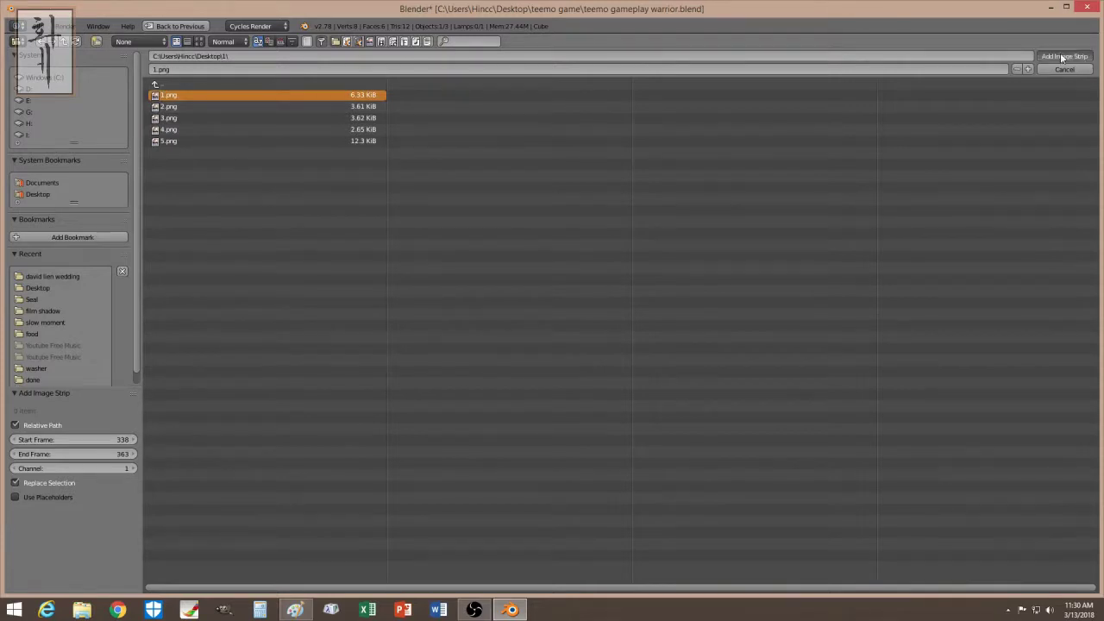
left_click(1063, 56)
left_click_drag(888, 141, 931, 140)
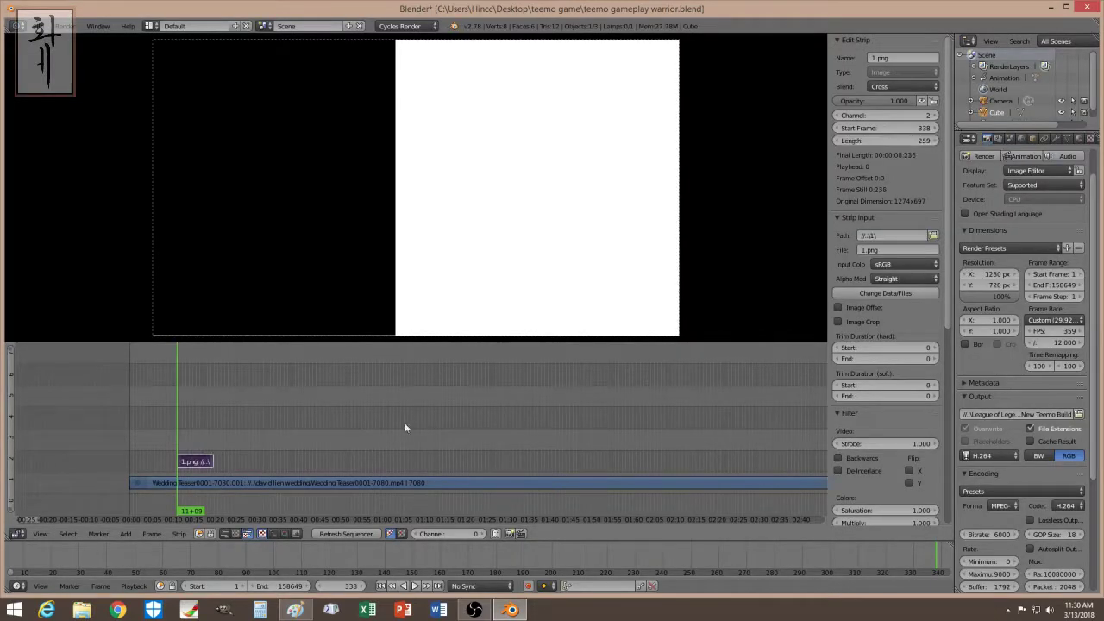
Add 2.png as an image strip at frame 597.
left_click(217, 464)
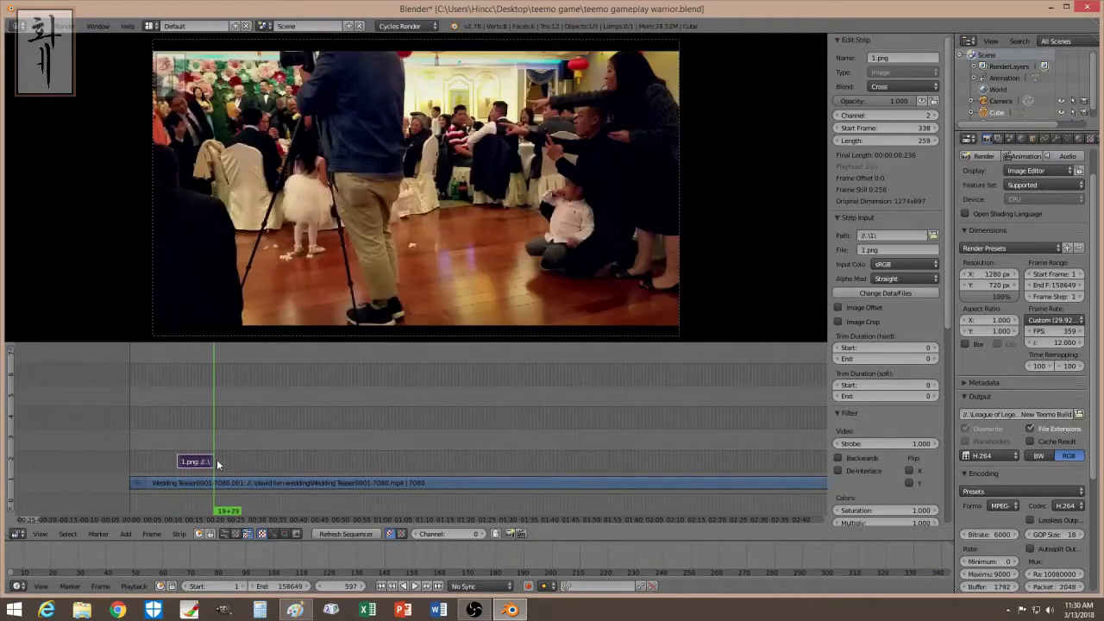
left_click(125, 533)
mouse_move(146, 452)
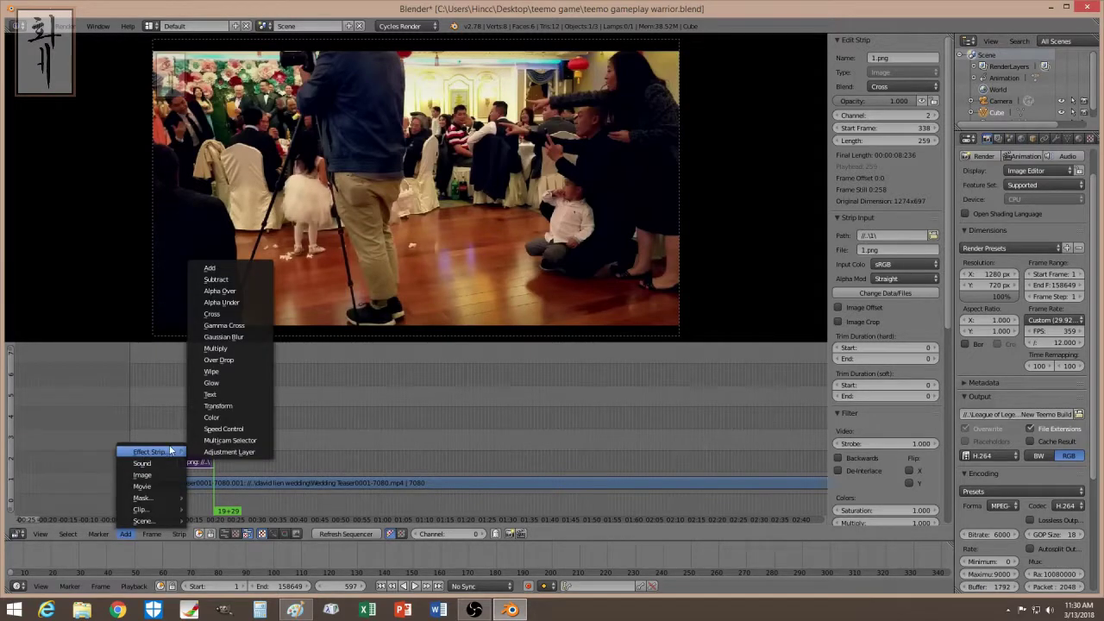
left_click(142, 474)
left_click(169, 106)
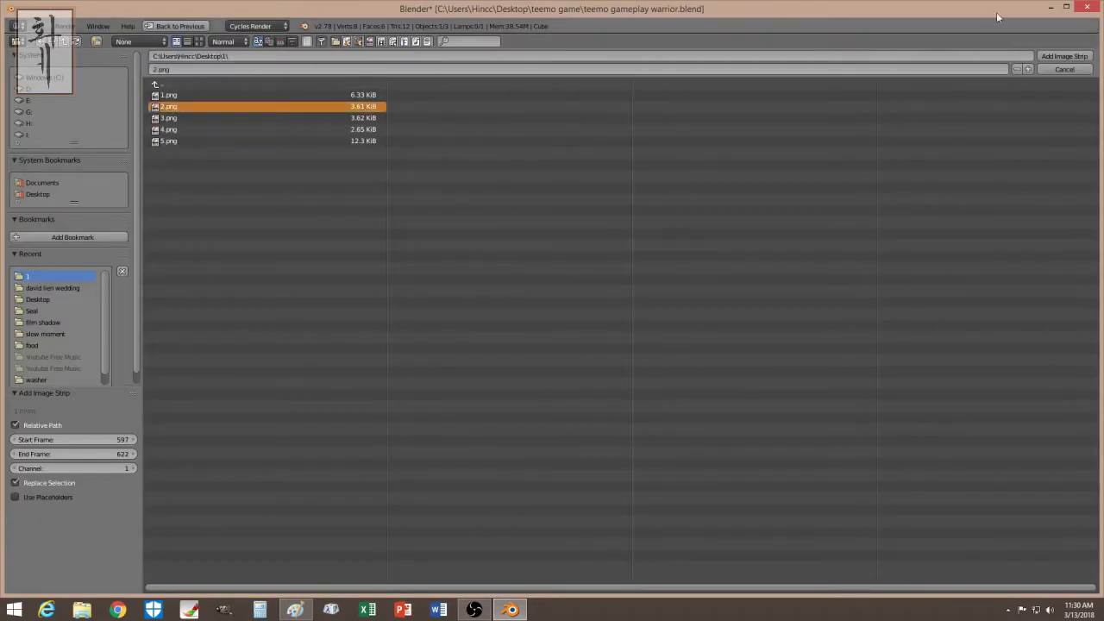
left_click(1064, 56)
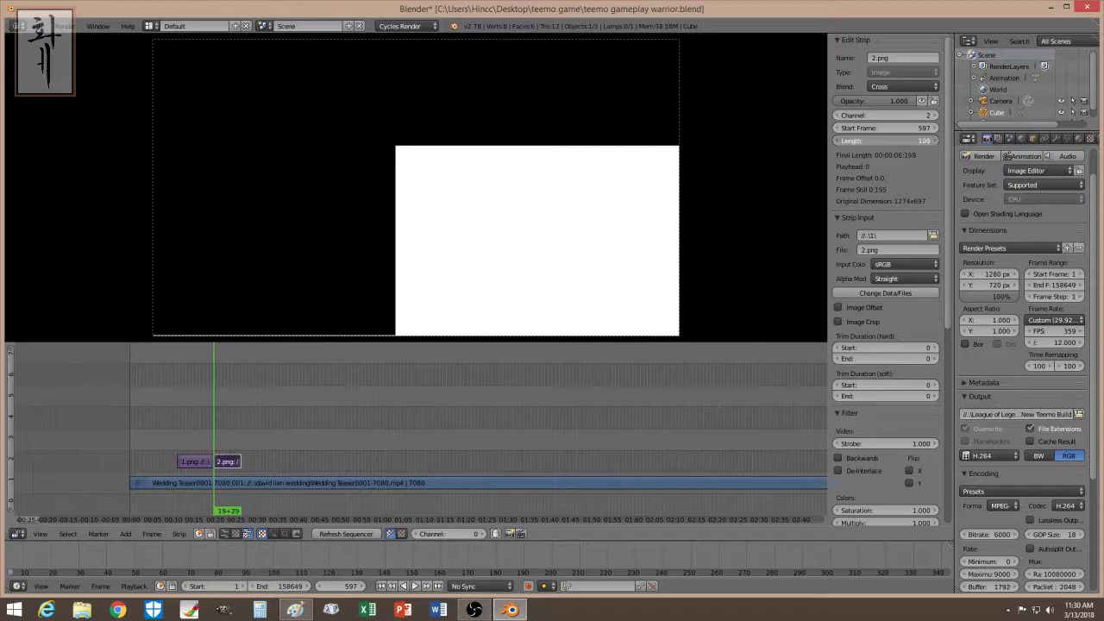
Add 3.png at frame 804 and lengthen it to 211 frames.
left_click(242, 466)
left_click(125, 534)
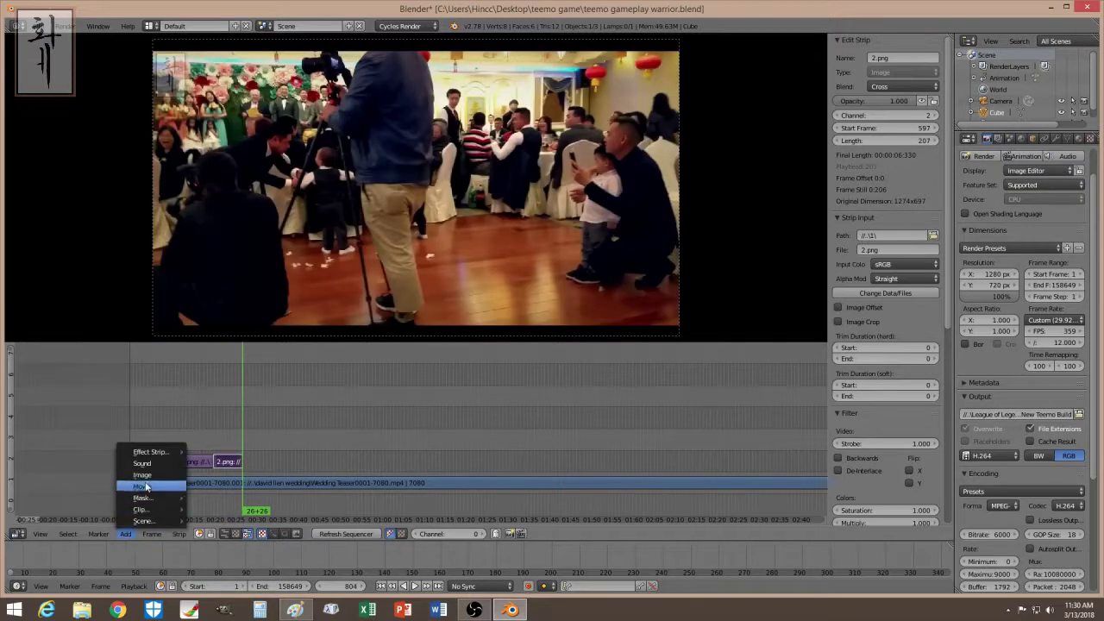
left_click(142, 474)
left_click(177, 118)
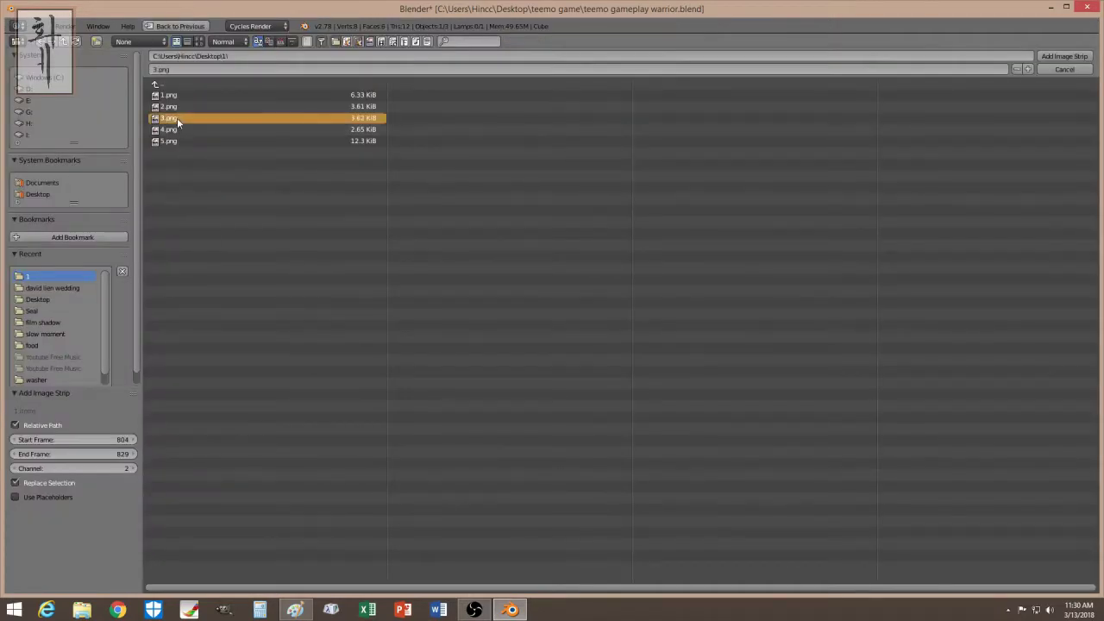
left_click(1063, 56)
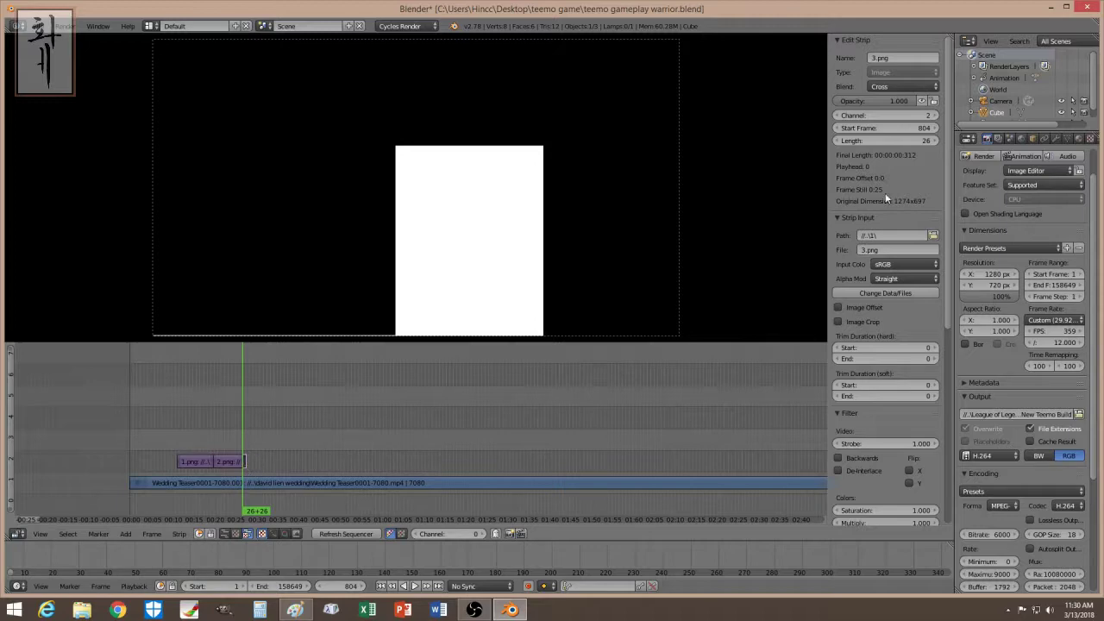
left_click_drag(897, 141, 1000, 140)
Add 4.png right after 3.png and lengthen it to 238 frames.
key("Page_Up")
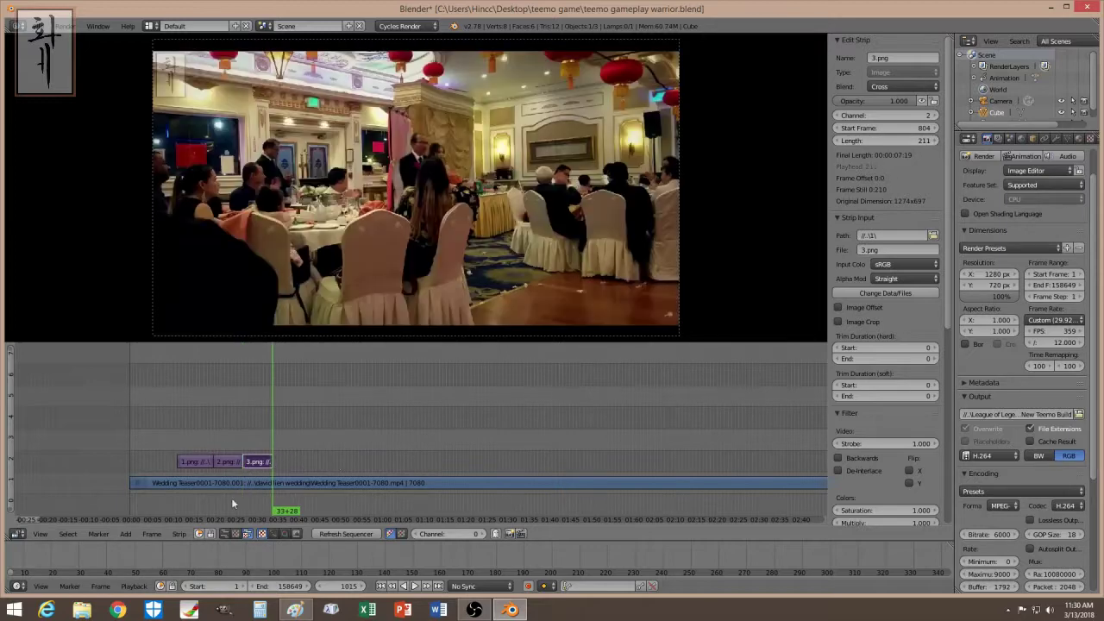
left_click(126, 534)
left_click(142, 477)
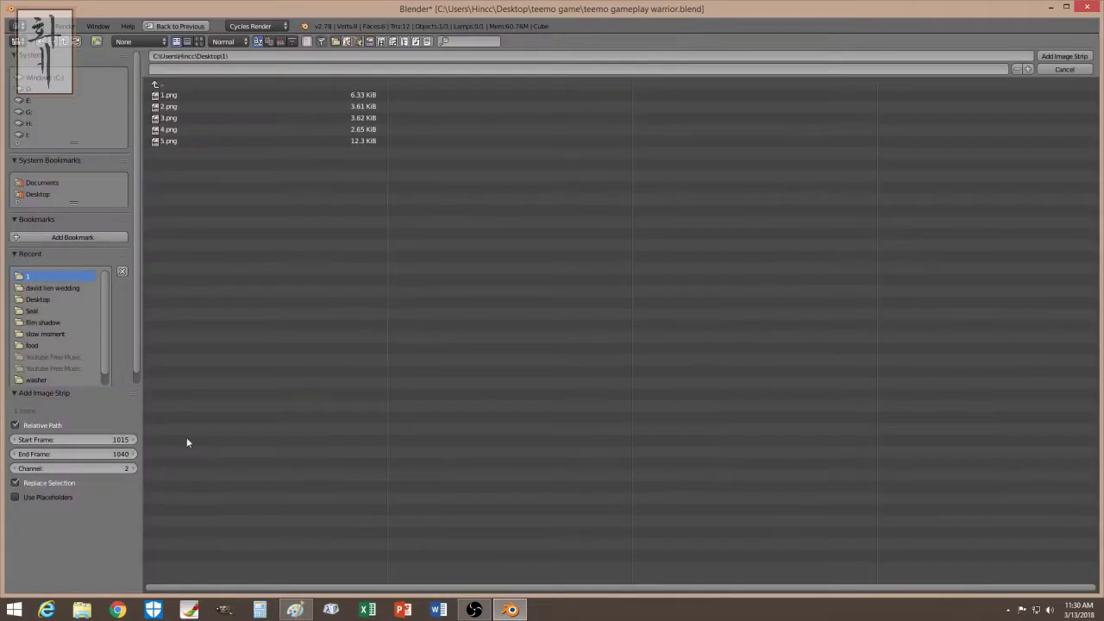
left_click(168, 129)
left_click(1063, 56)
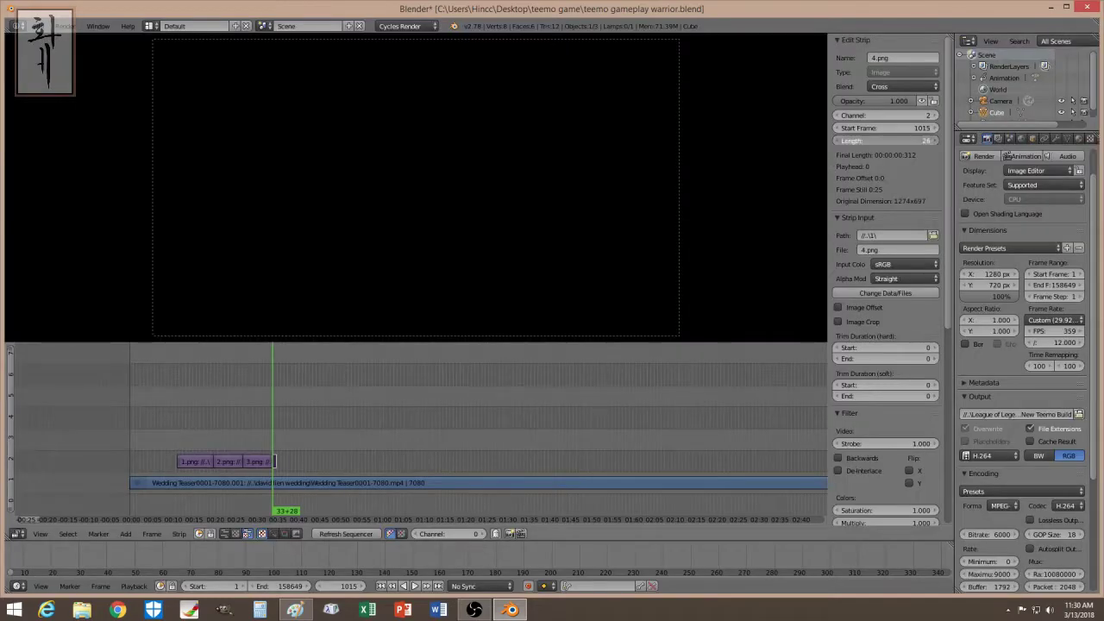
left_click_drag(897, 141, 790, 154)
Add 5.png at frame 1253 and lengthen it to 278 frames.
key("Page_Up")
left_click(126, 534)
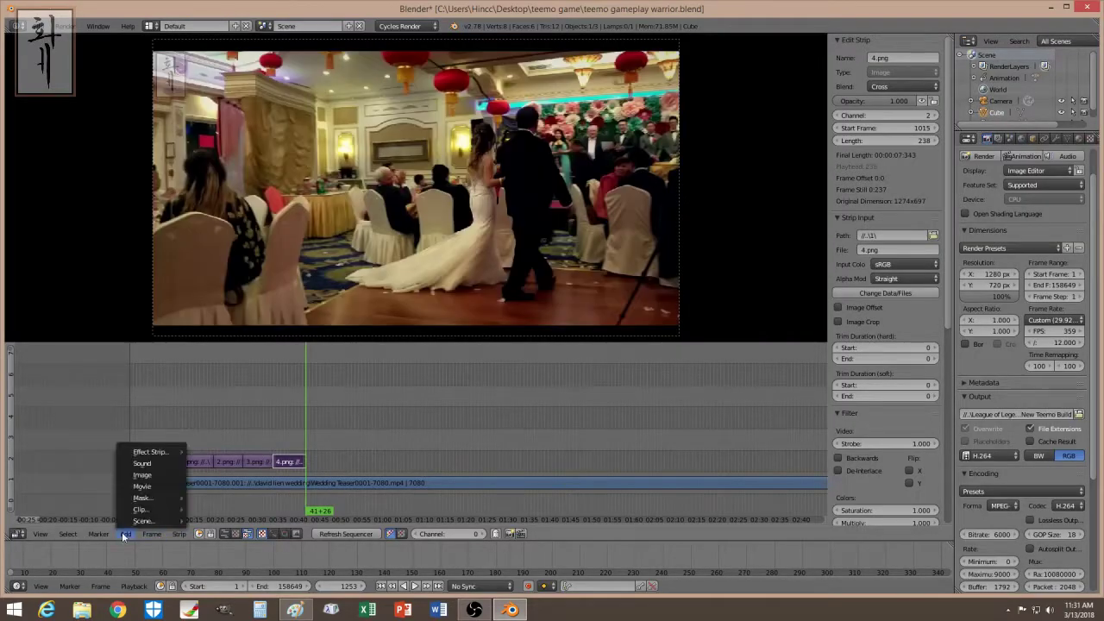
left_click(142, 475)
left_click(168, 140)
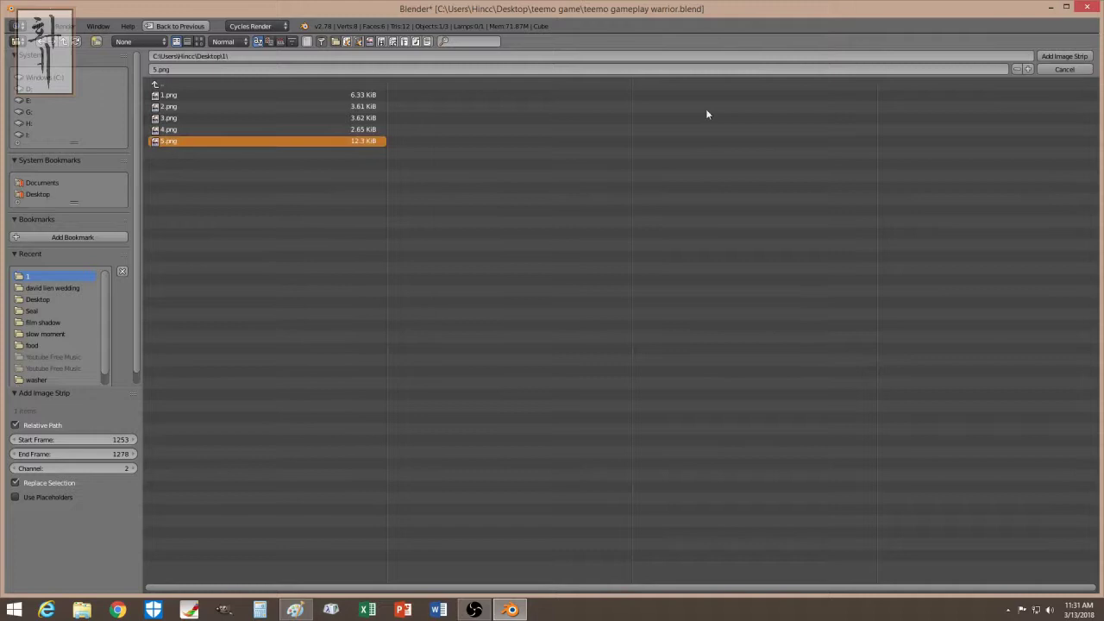
left_click(1064, 56)
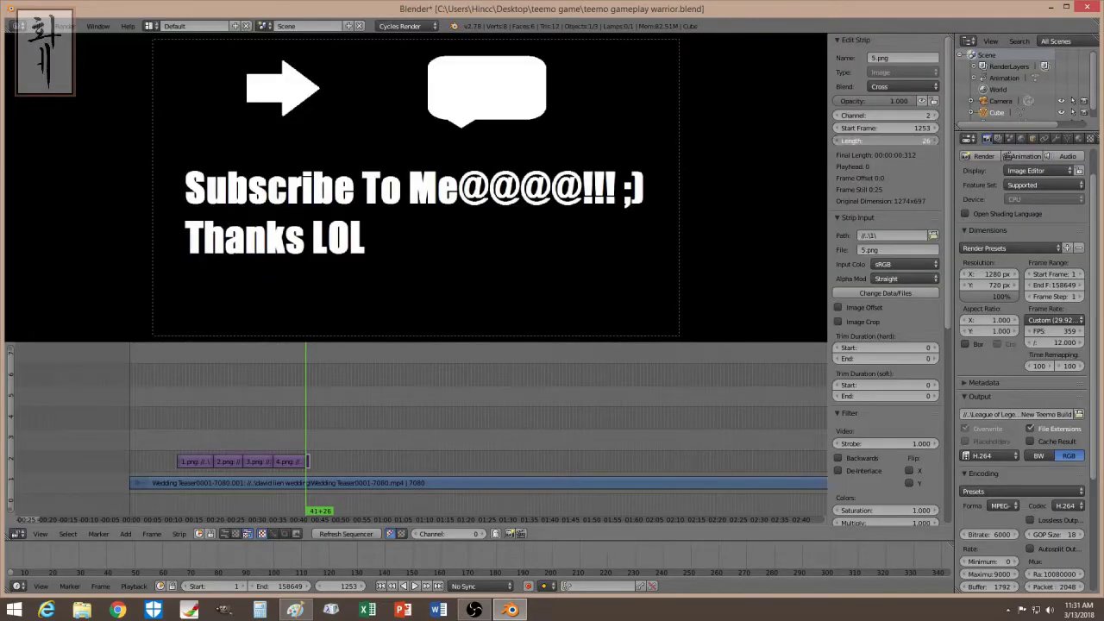
left_click_drag(897, 141, 420, 456)
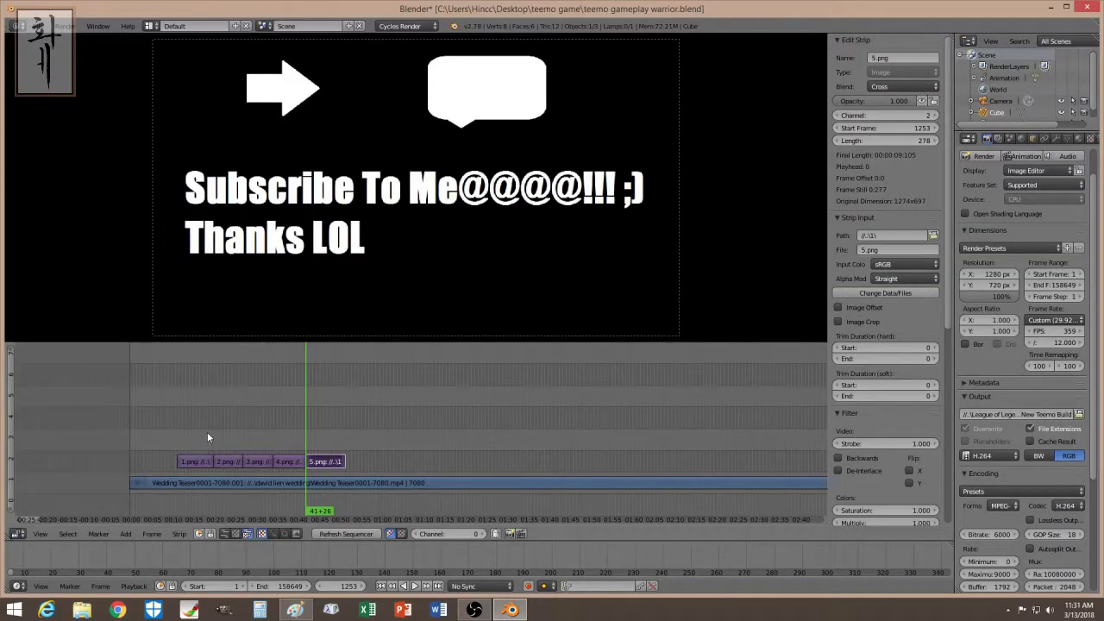
Cut the movie strip where 2.png, 3.png and 4.png begin.
left_click_drag(207, 438, 210, 426)
right_click(211, 484)
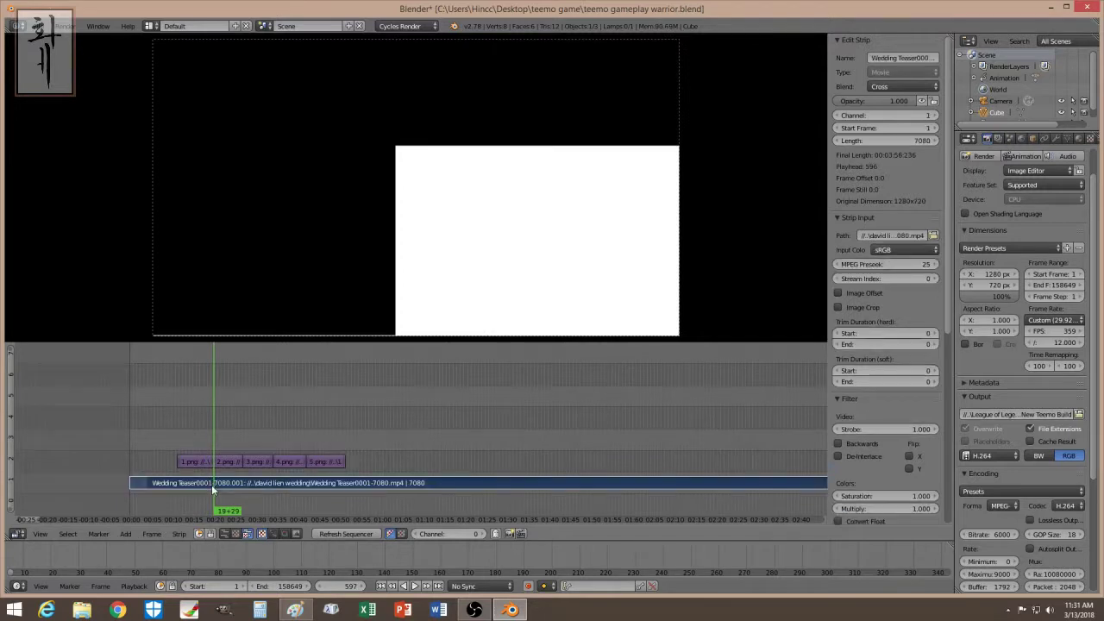
key("k")
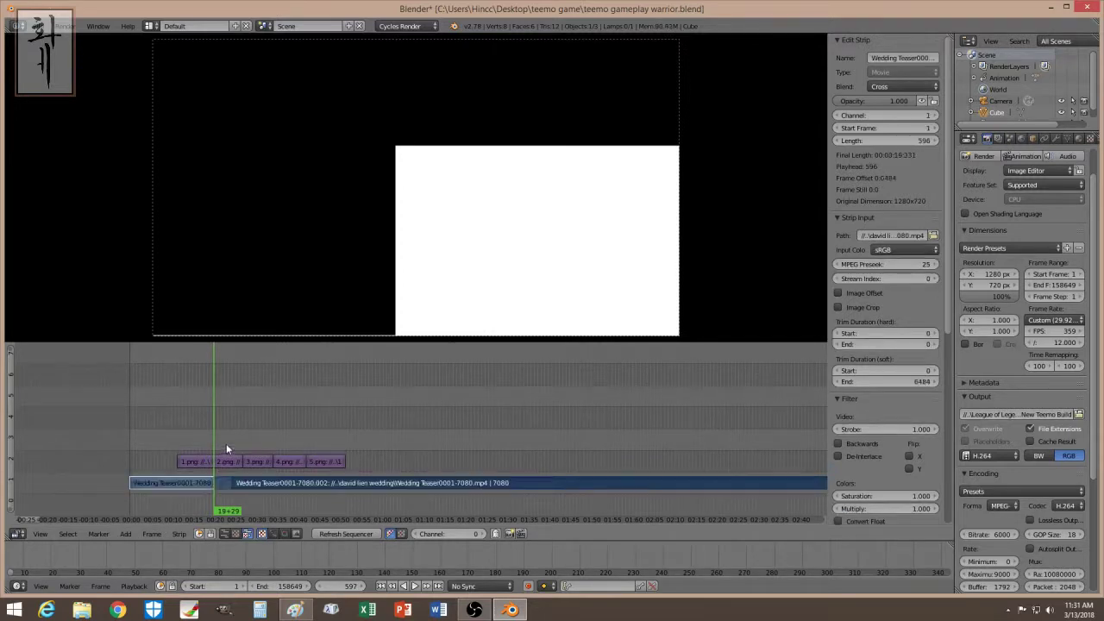
left_click_drag(226, 445, 242, 443)
right_click(246, 483)
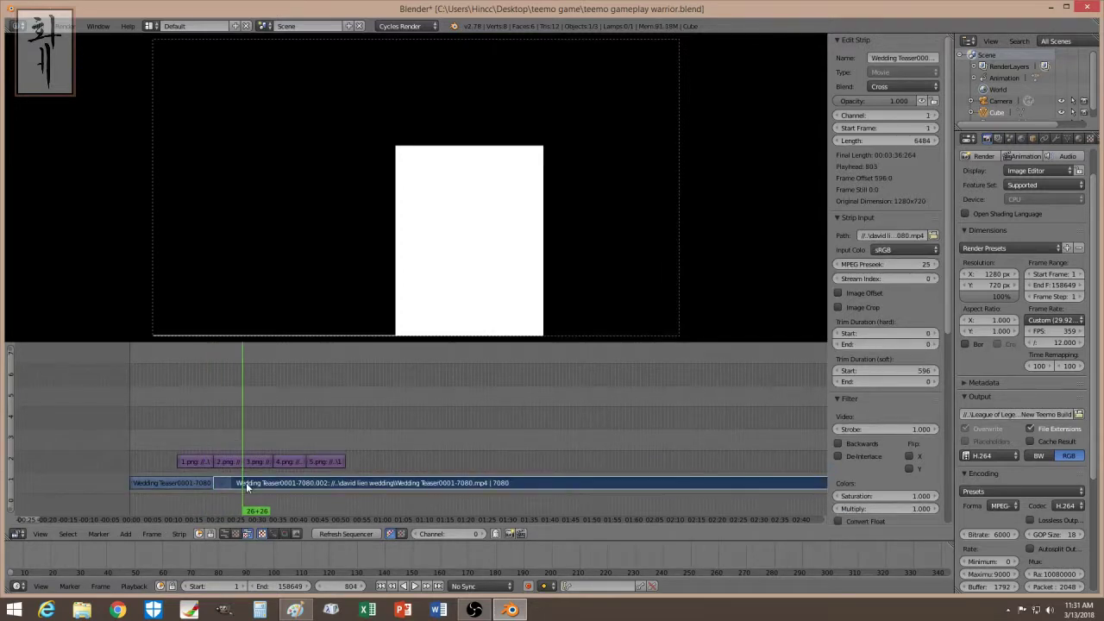
key("k")
left_click(271, 439)
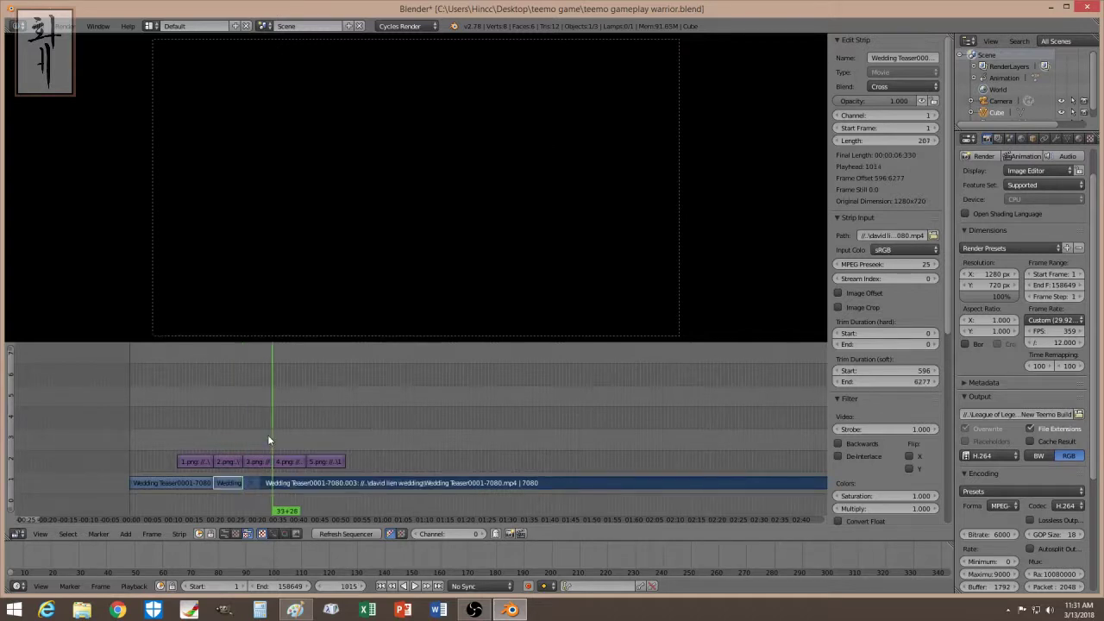
right_click(276, 481)
key("k")
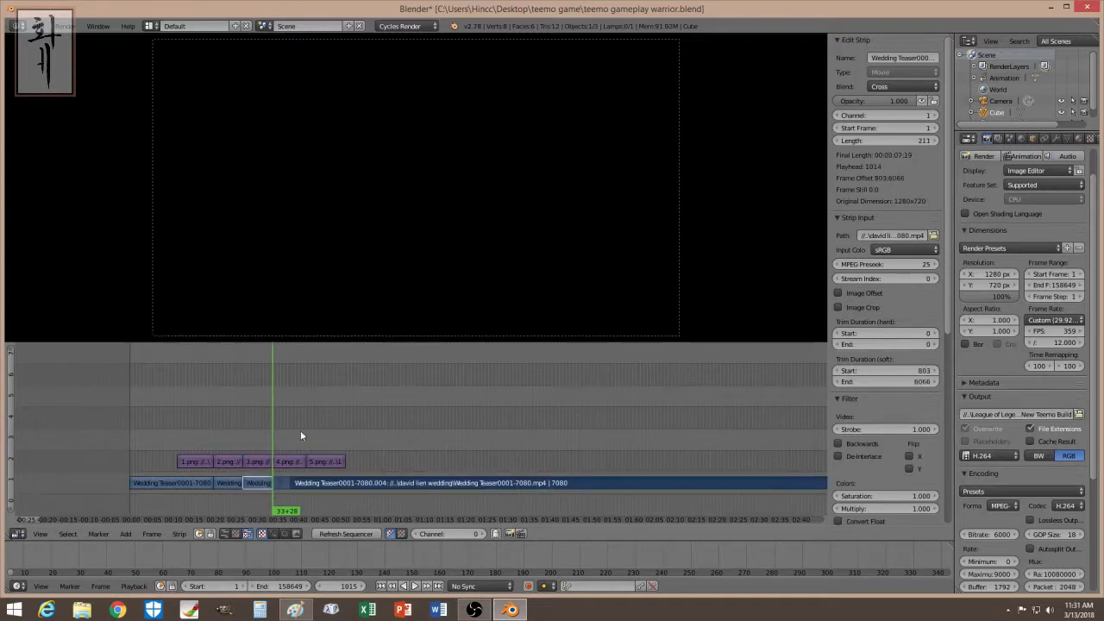
Cut the movie strip where 5.png begins (frame 1253) and where it ends.
left_click(303, 432)
right_click(308, 483)
key("k")
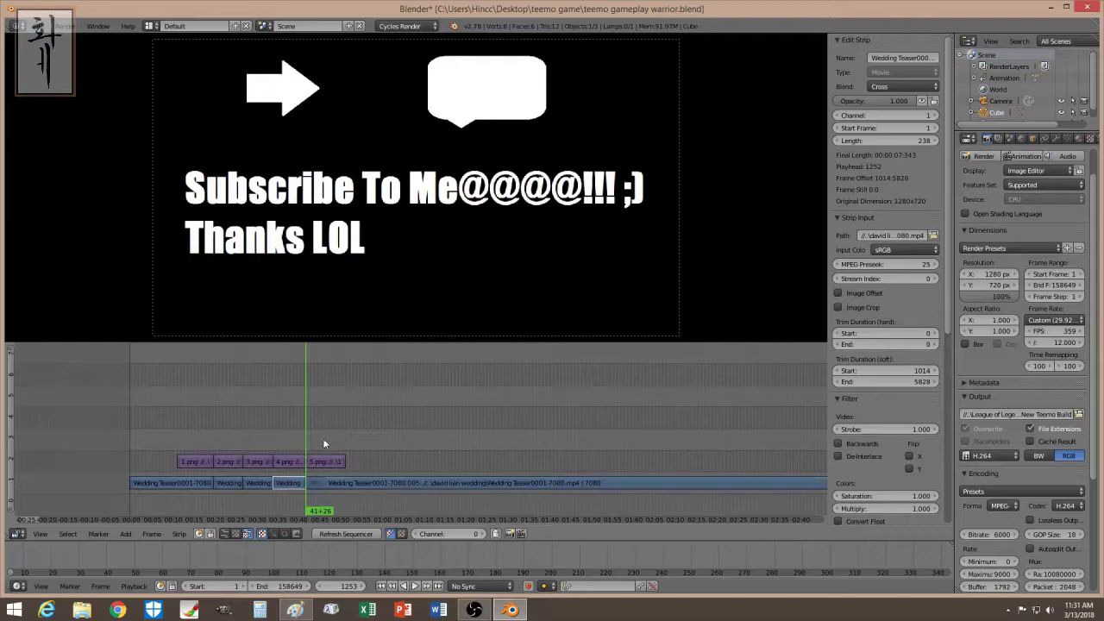
key("Page_Up")
left_click(345, 450)
right_click(342, 481)
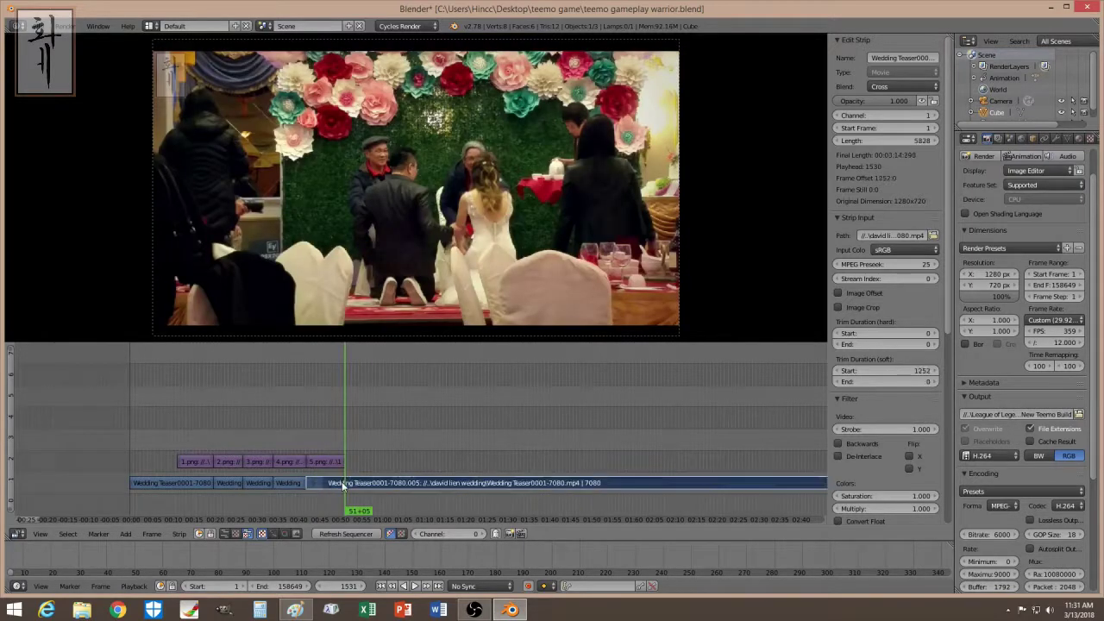
key("k")
right_click(187, 486)
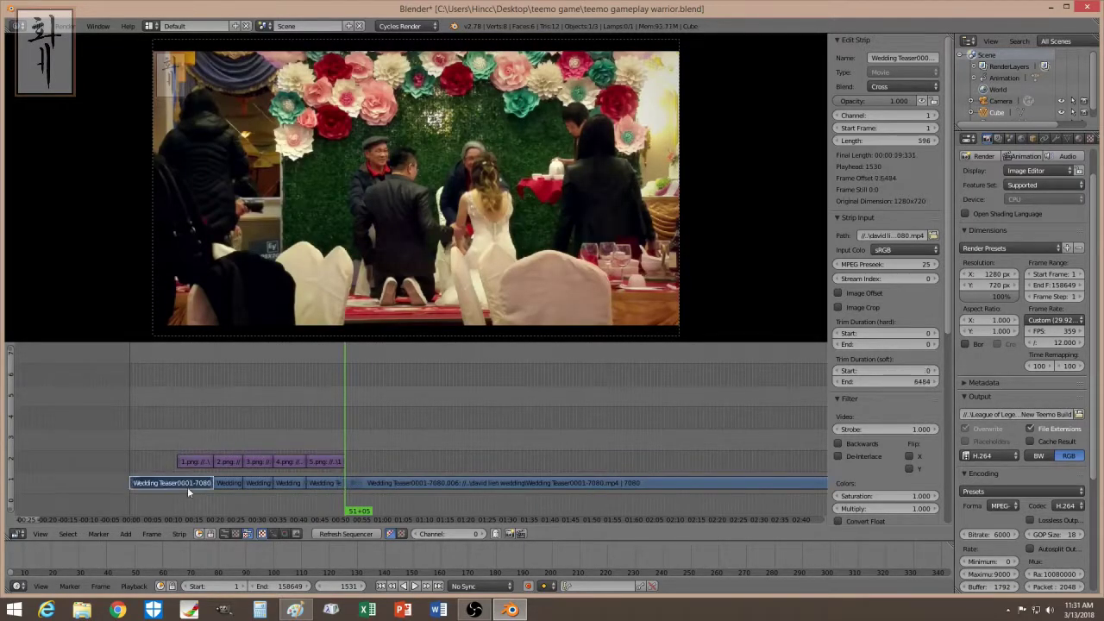
right_click(194, 463)
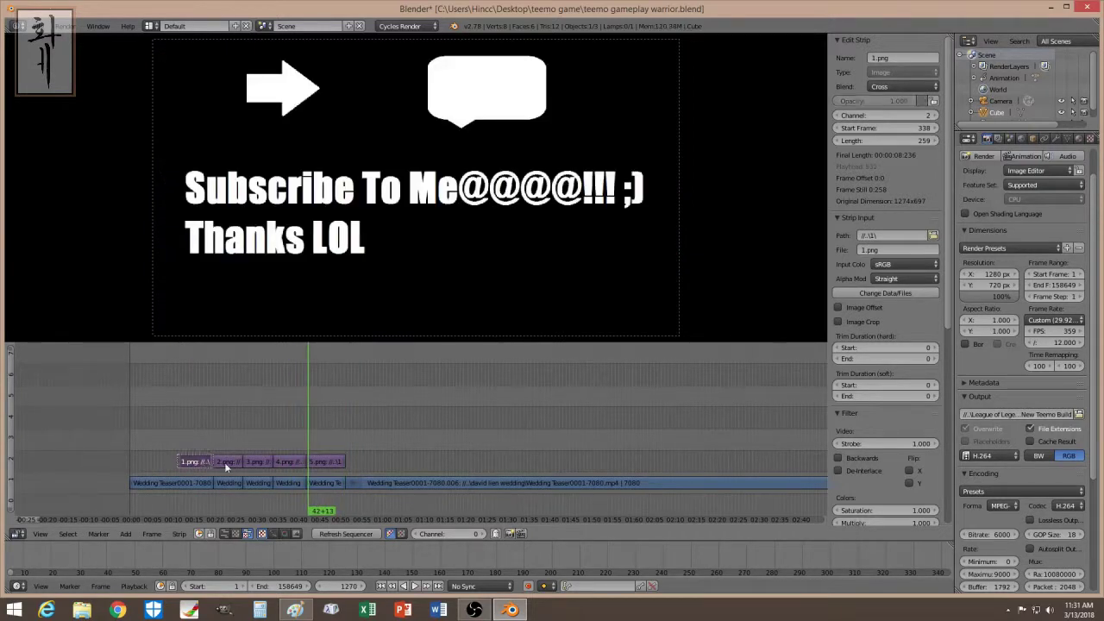
left_click(266, 462)
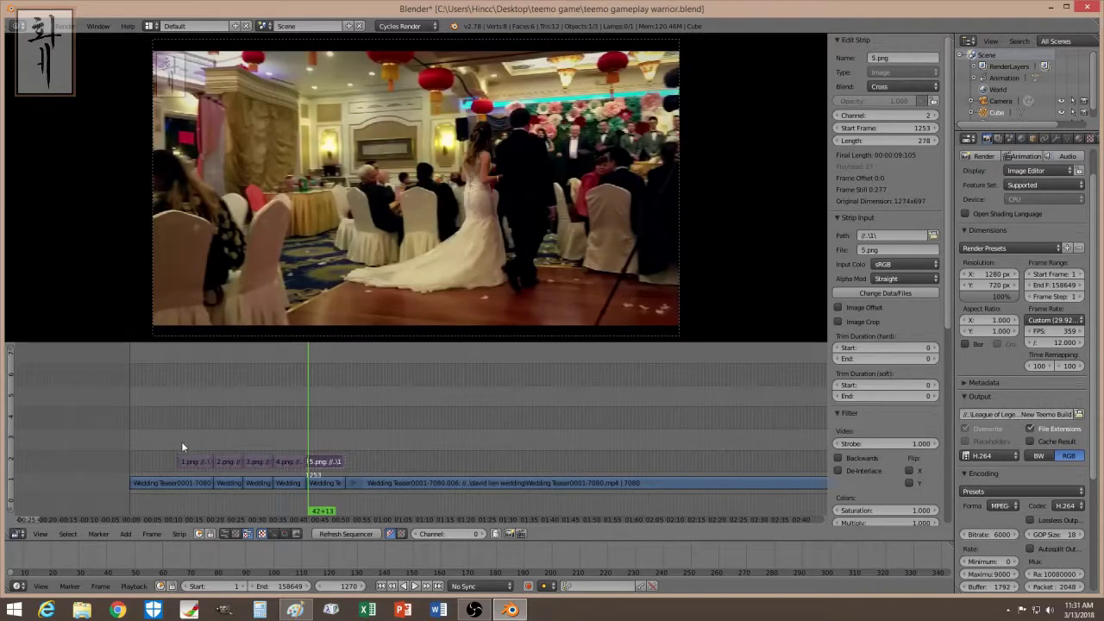
right_click(187, 462)
right_click(200, 483)
left_click_drag(208, 441, 179, 425)
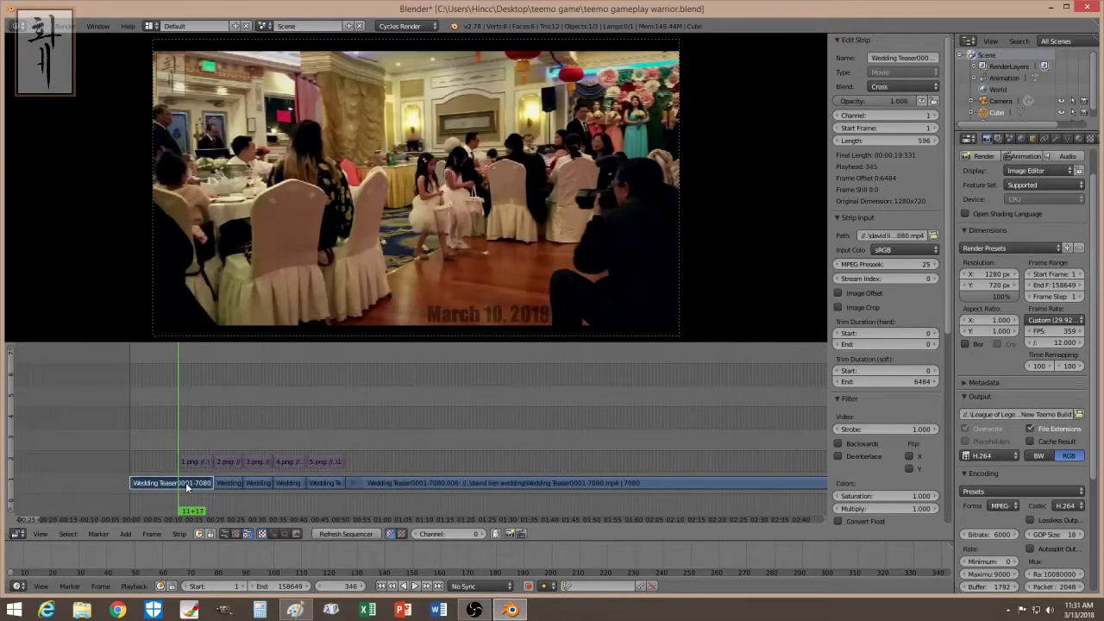
Add a Mask strip modifier to the first clip piece using 1.png as the mask.
scroll(946, 260, "down", 1)
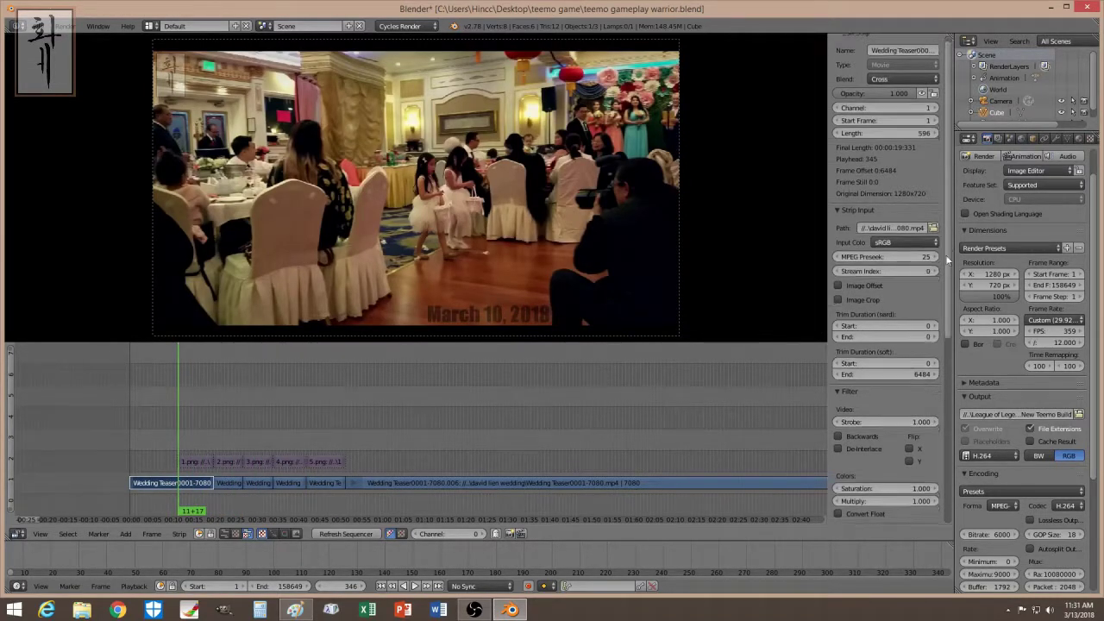
scroll(946, 259, "down", 10)
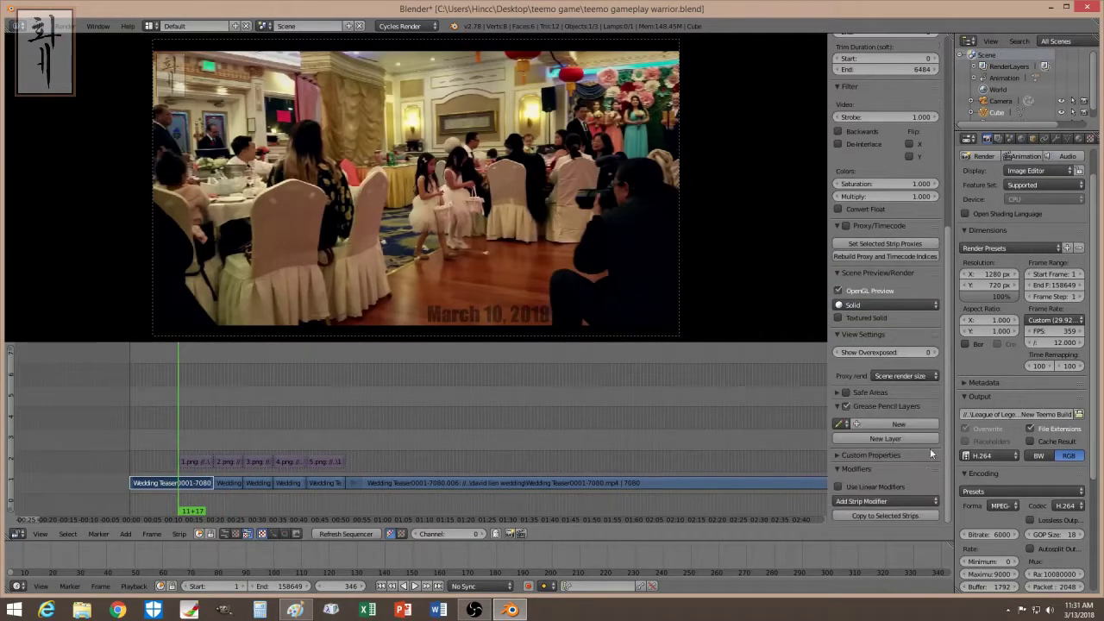
left_click(866, 501)
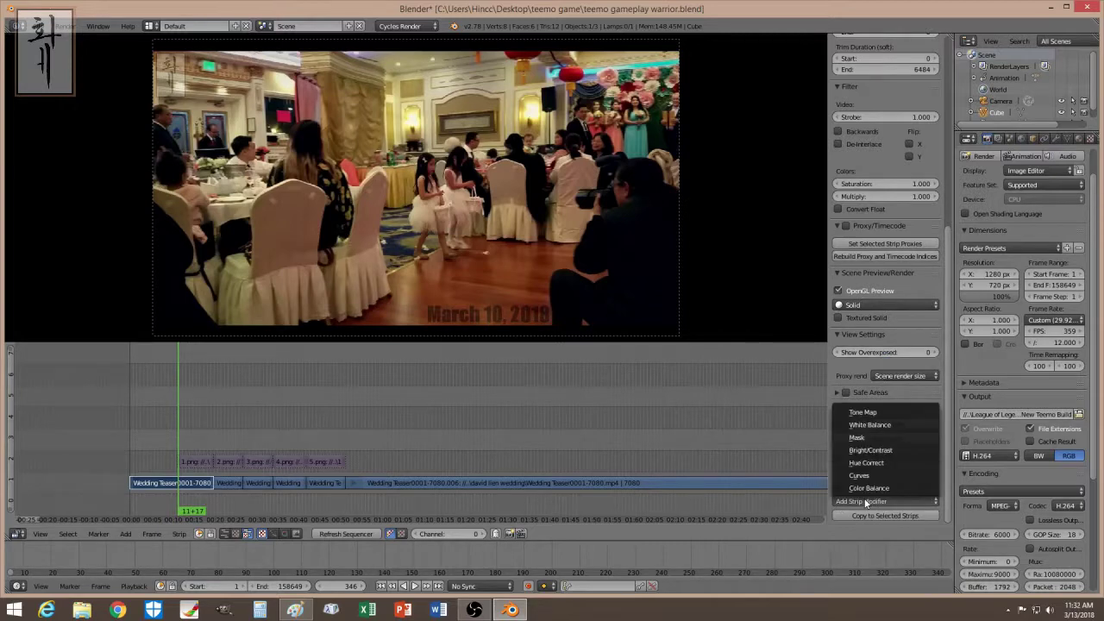
left_click(860, 438)
scroll(861, 483, "down", 2)
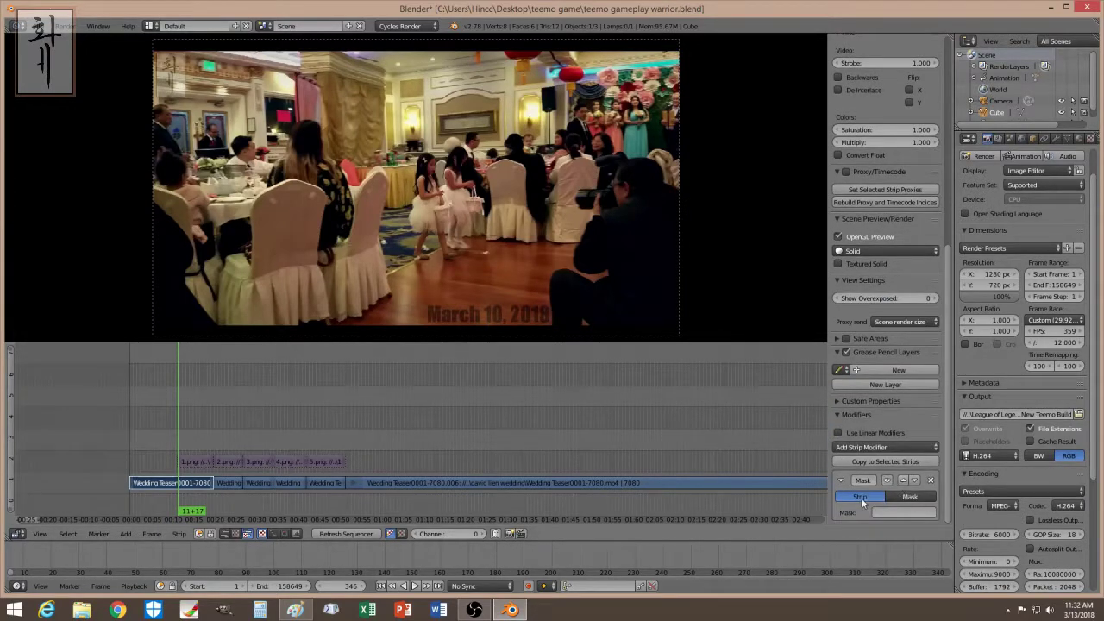
left_click(892, 512)
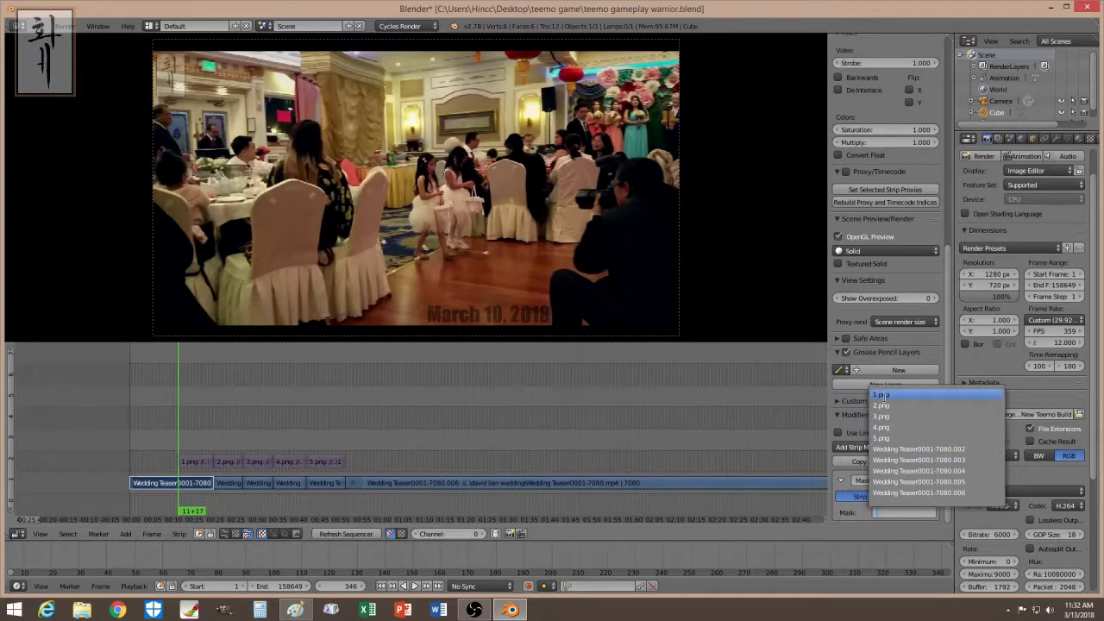
left_click(881, 394)
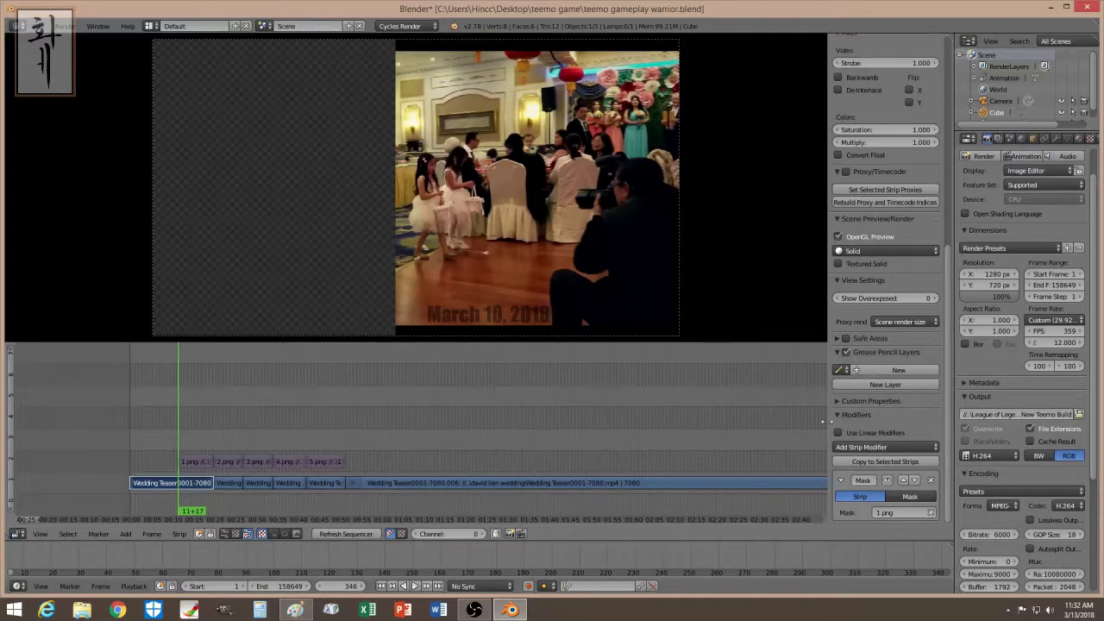
Reset the clip piece's opacity to 1.000.
scroll(938, 321, "up", 10)
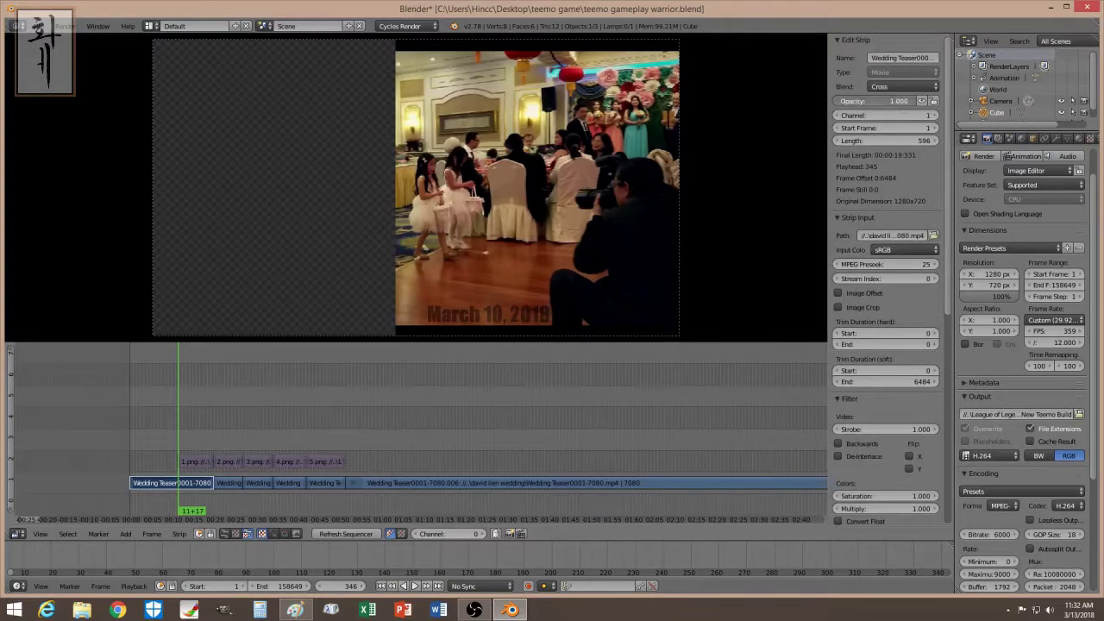
left_click_drag(888, 101, 919, 102)
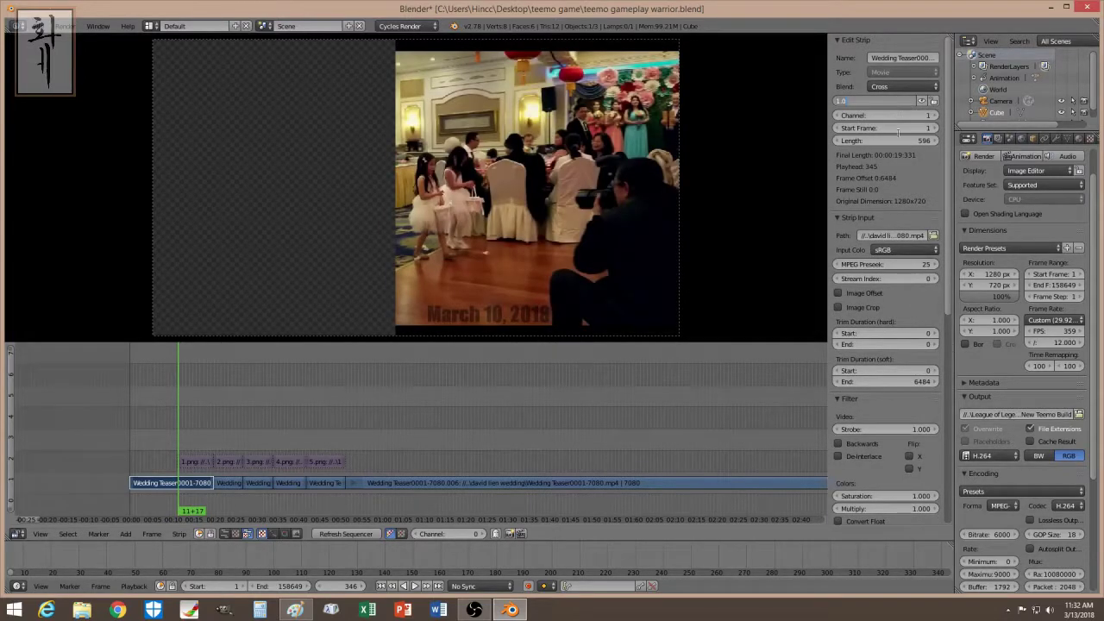
key("Return")
left_click(223, 462)
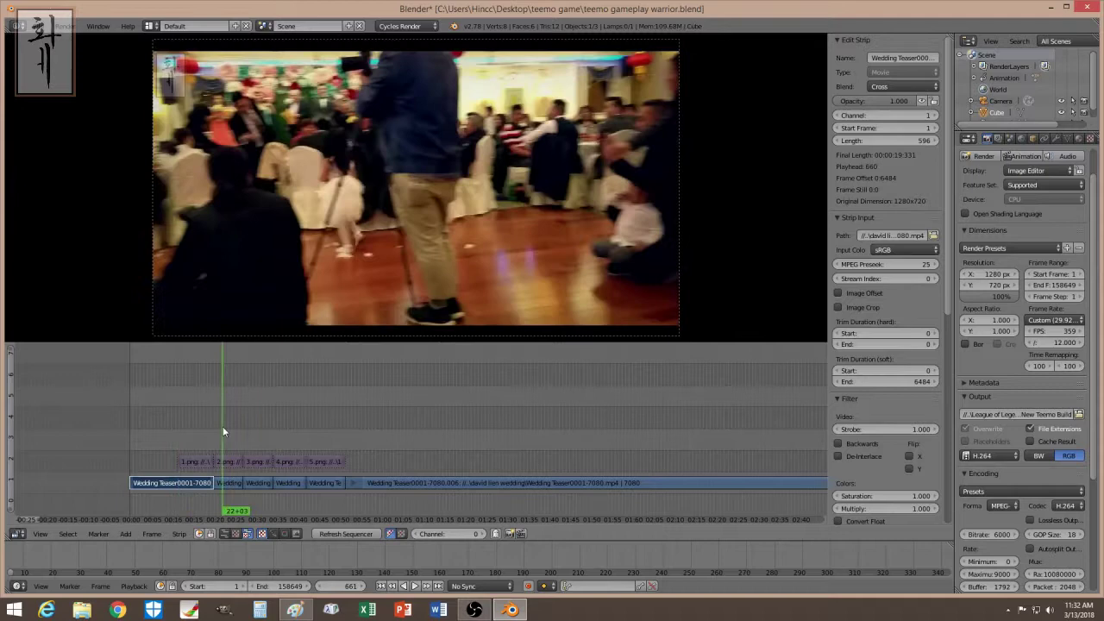
Briefly unmute the 2.png strip to preview its mask shape, then mute it again.
right_click(226, 462)
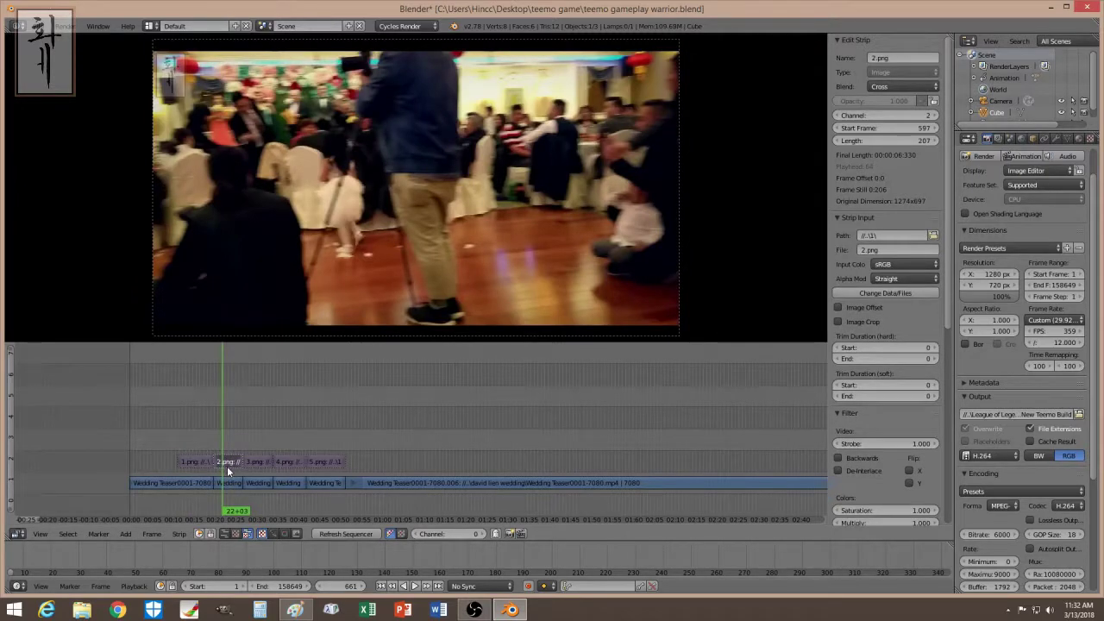
key("alt+h")
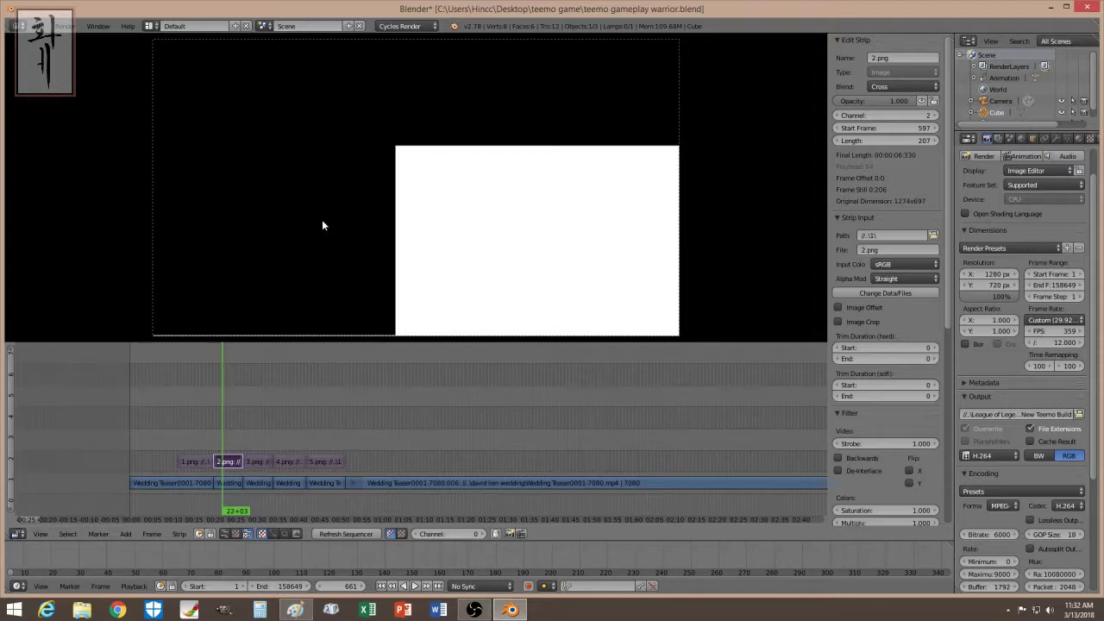
key("h")
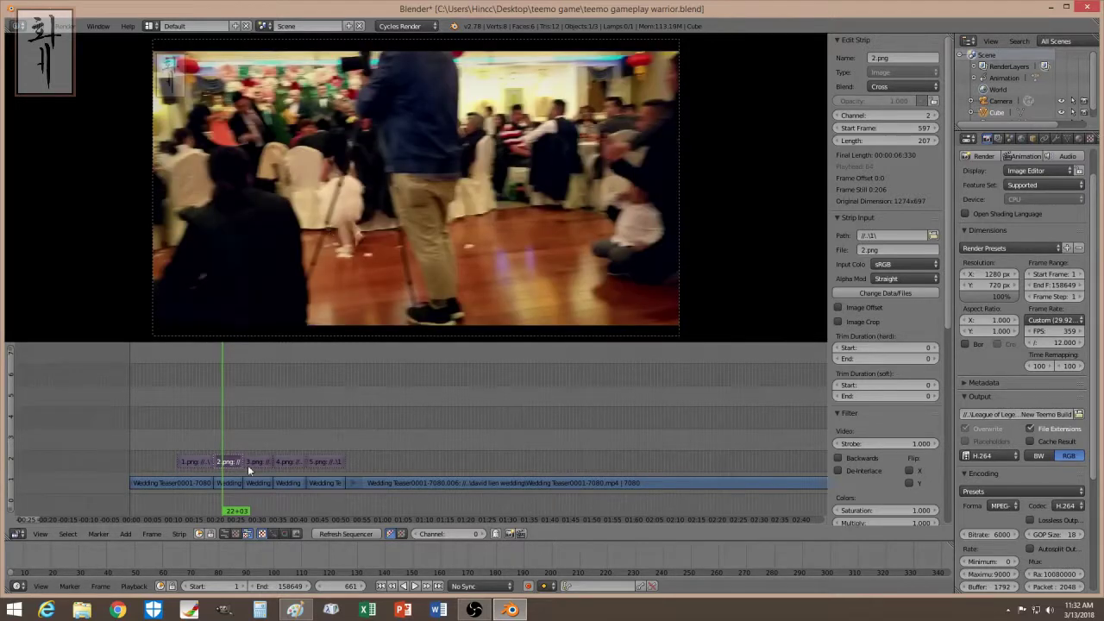
Give the second wedding clip piece a Mask modifier that uses 2.png.
left_click(229, 482)
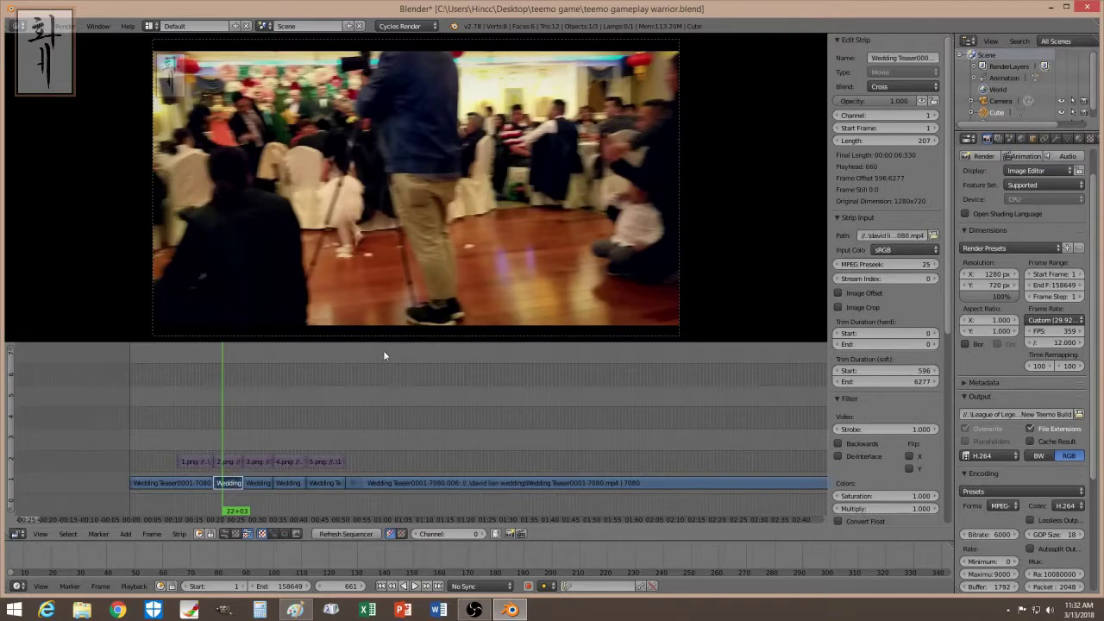
scroll(949, 264, "down", 8)
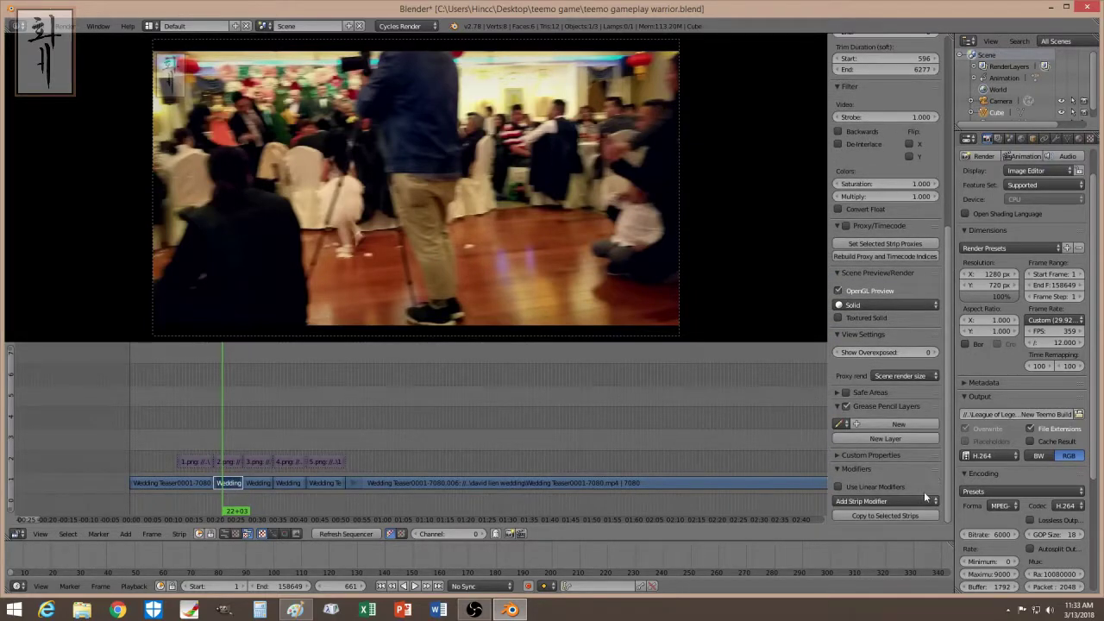
left_click(885, 501)
left_click(858, 437)
scroll(908, 505, "down", 2)
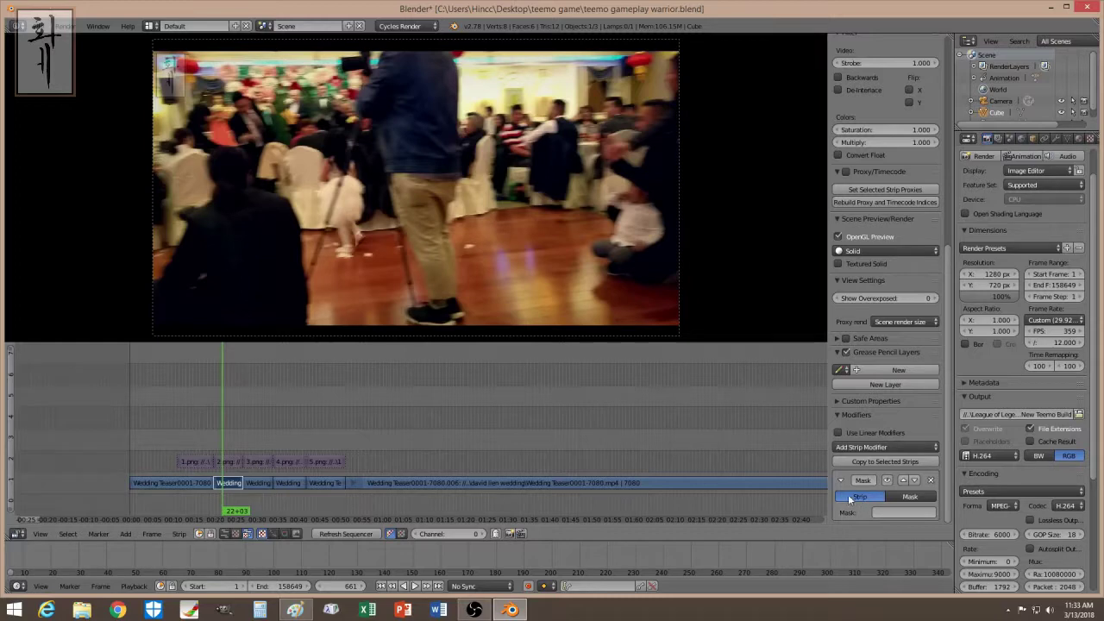
left_click(903, 513)
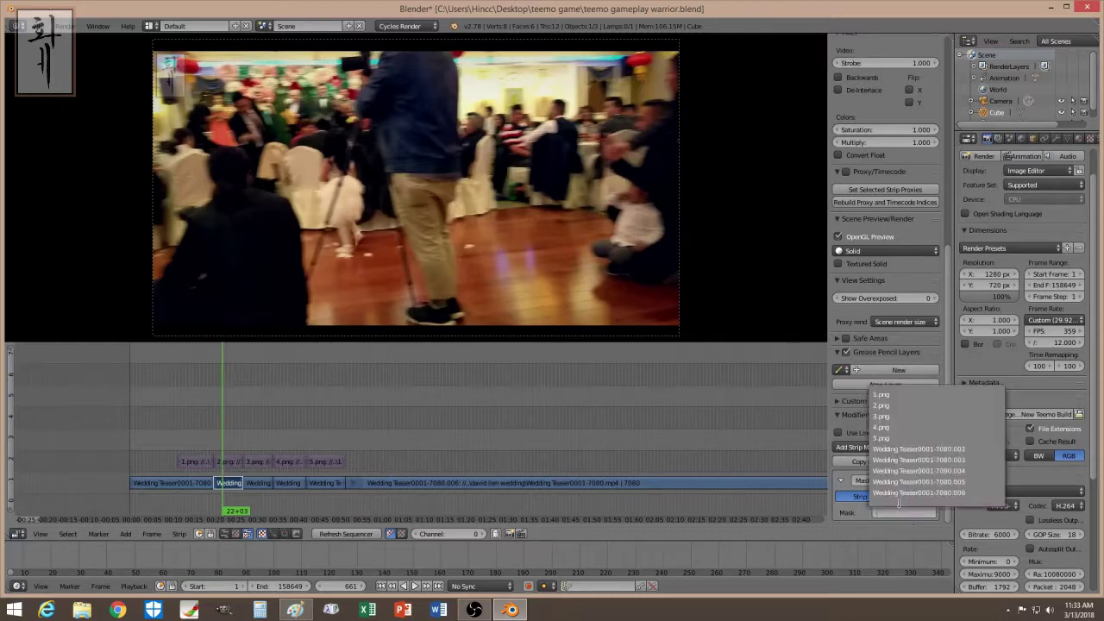
left_click(877, 402)
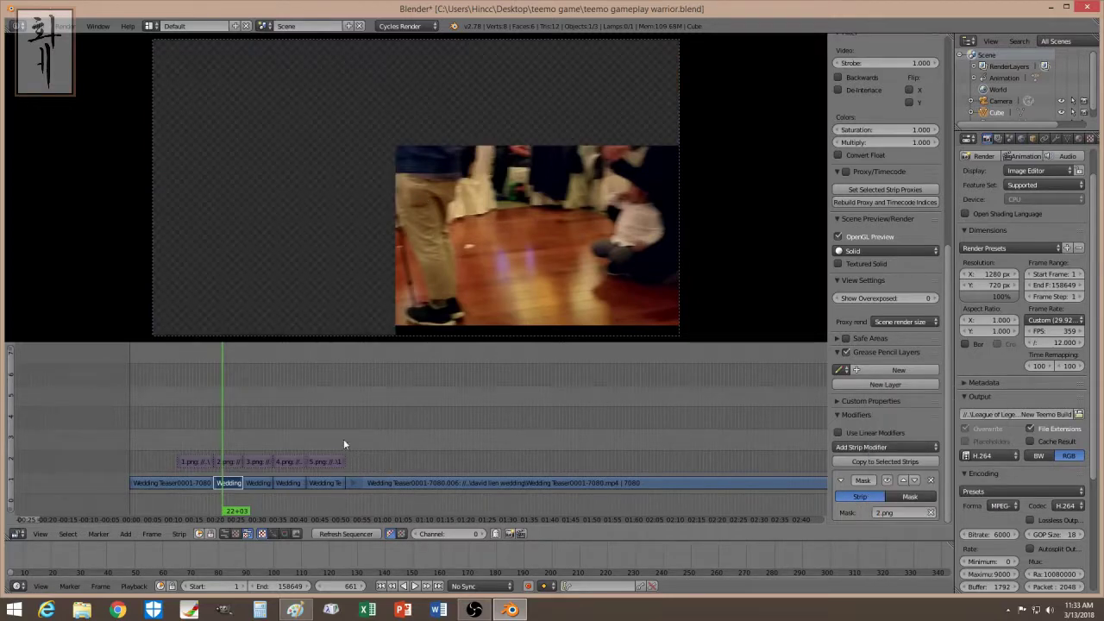
Add a Mask modifier using 3.png to the third piece of the wedding clip.
right_click(258, 480)
left_click(254, 442)
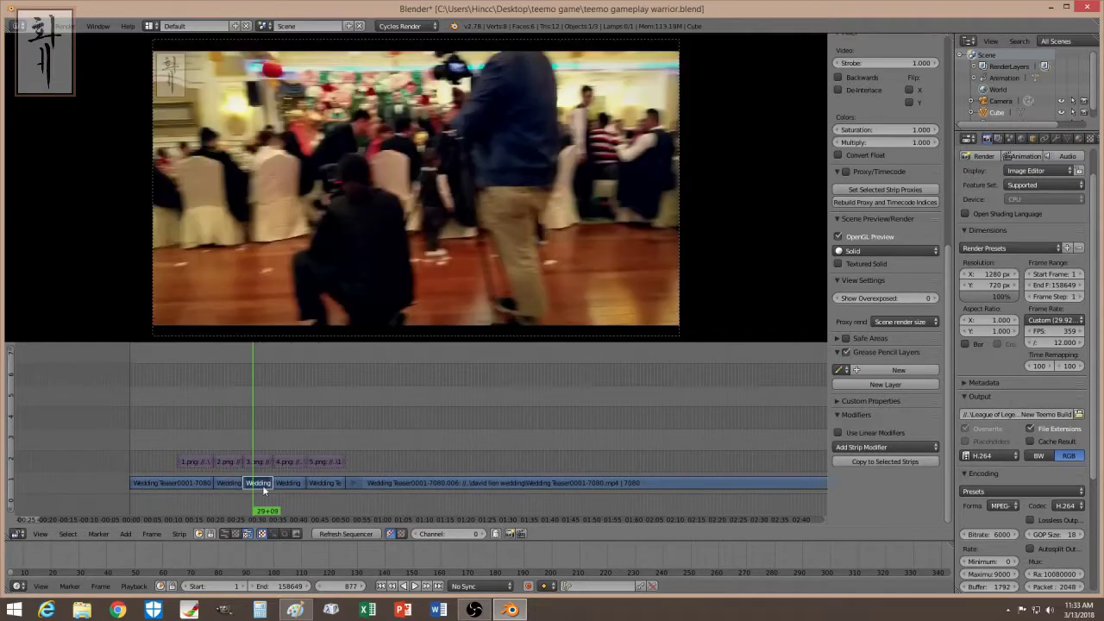
left_click(908, 447)
left_click(867, 509)
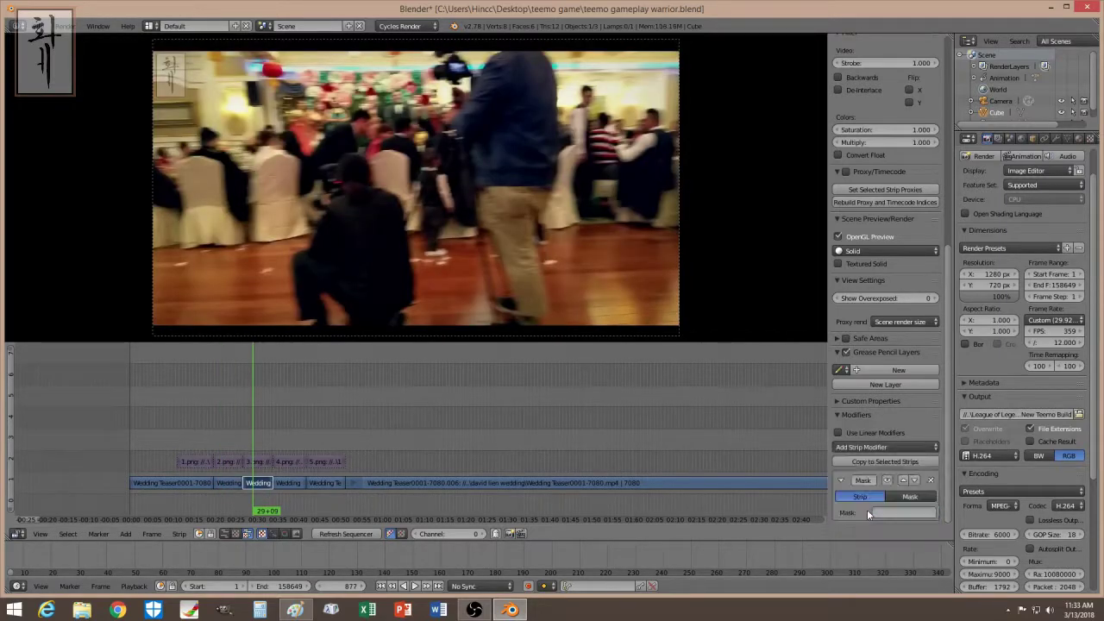
left_click(902, 514)
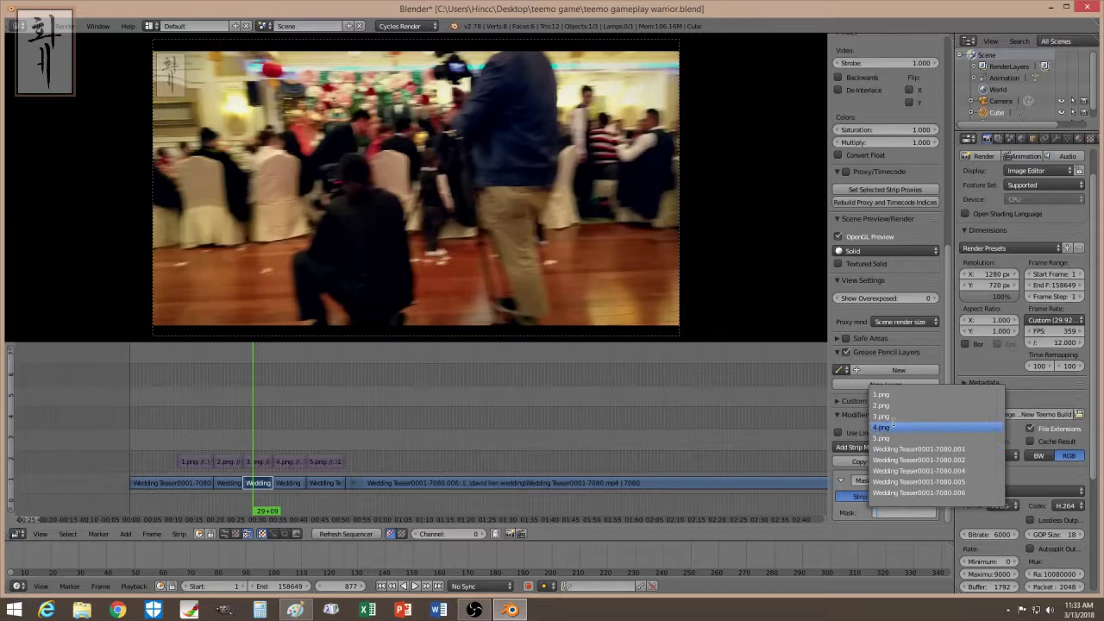
left_click(895, 419)
Add a Mask modifier using 4.png to the fourth Wedding strip and check later footage.
left_click(289, 483)
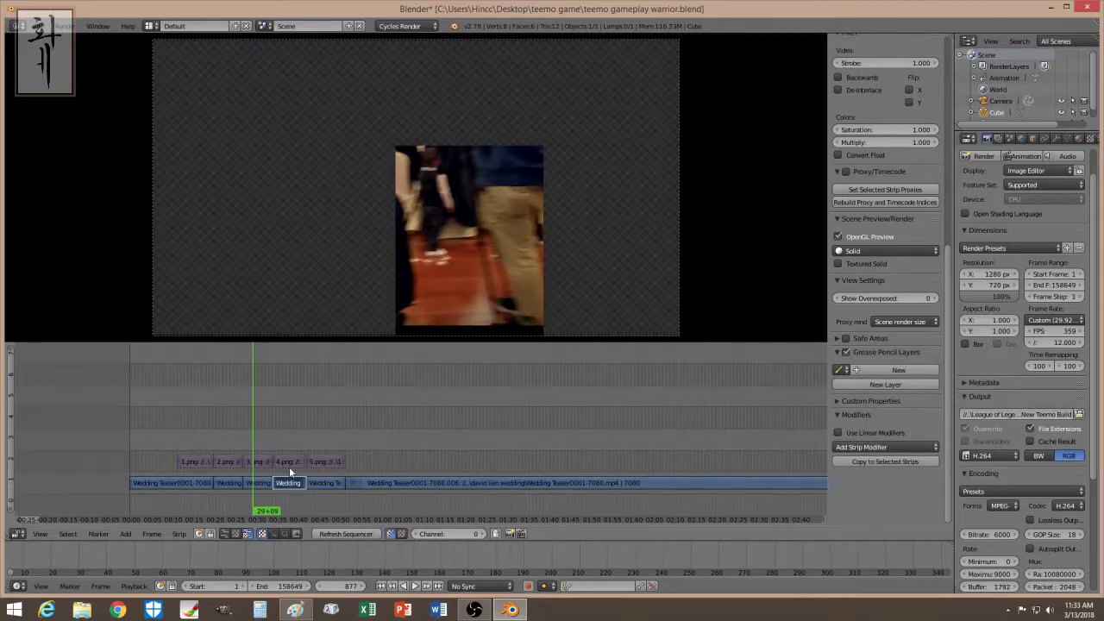
left_click(283, 437)
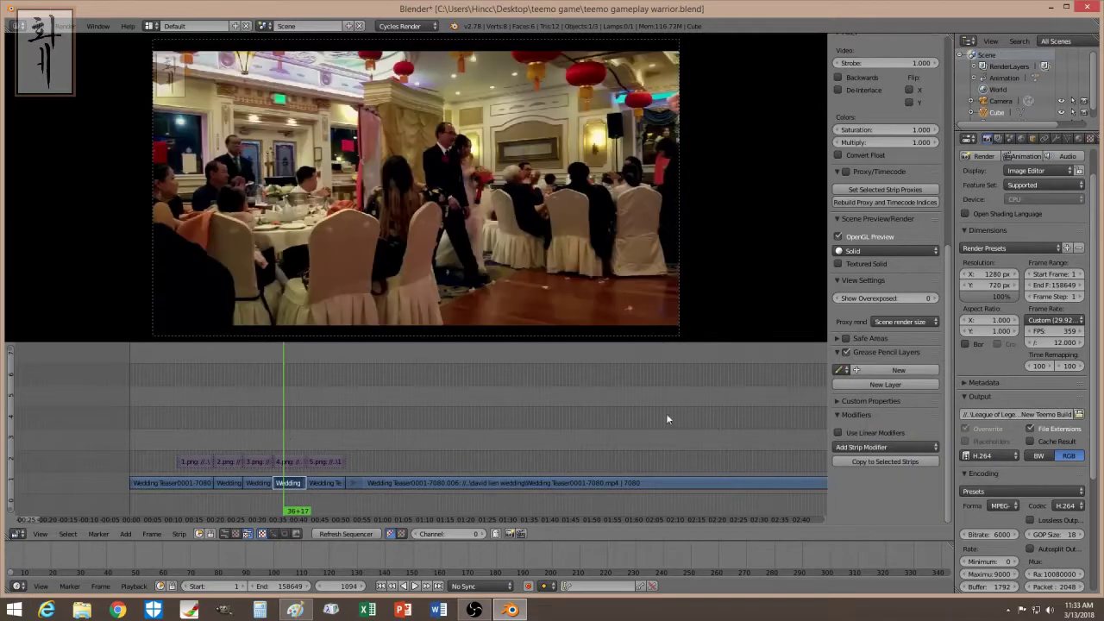
left_click(885, 446)
left_click(862, 511)
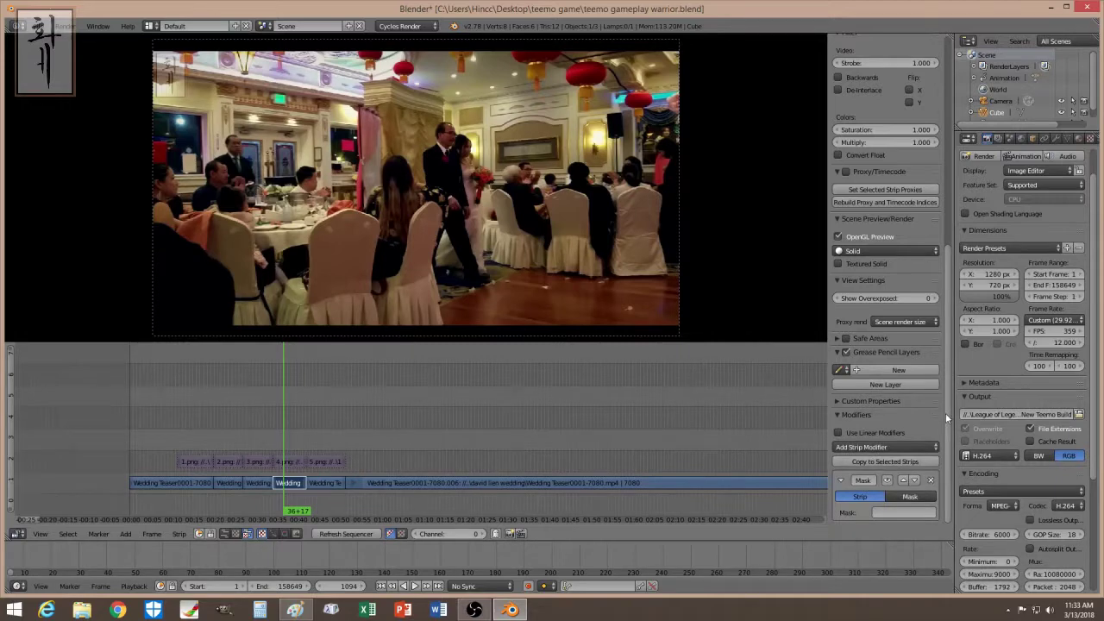
left_click(902, 512)
left_click(905, 422)
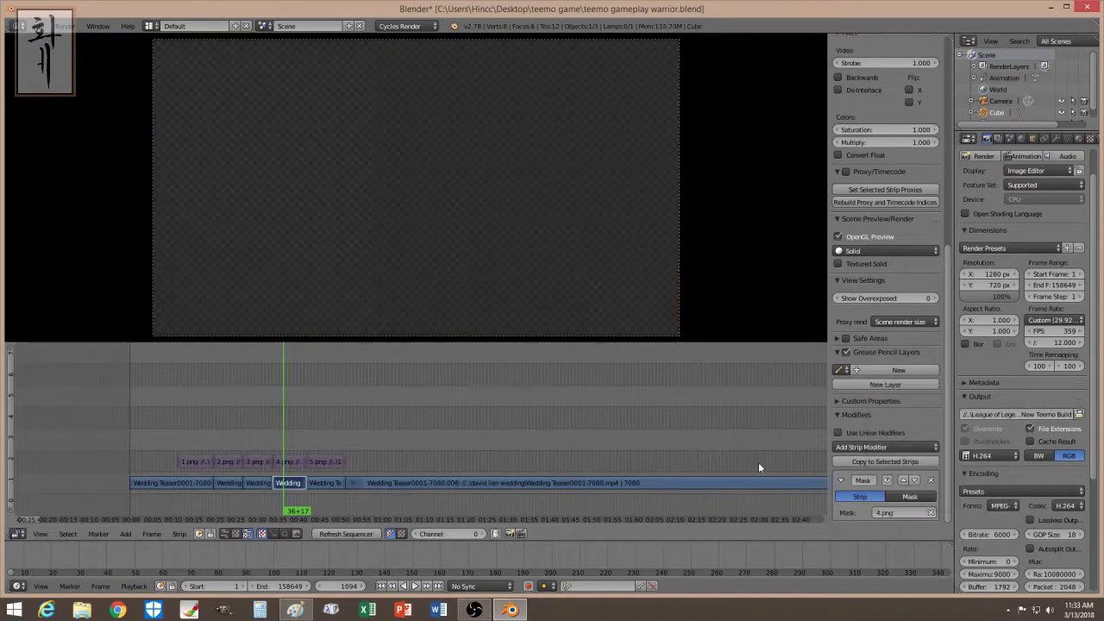
left_click(324, 429)
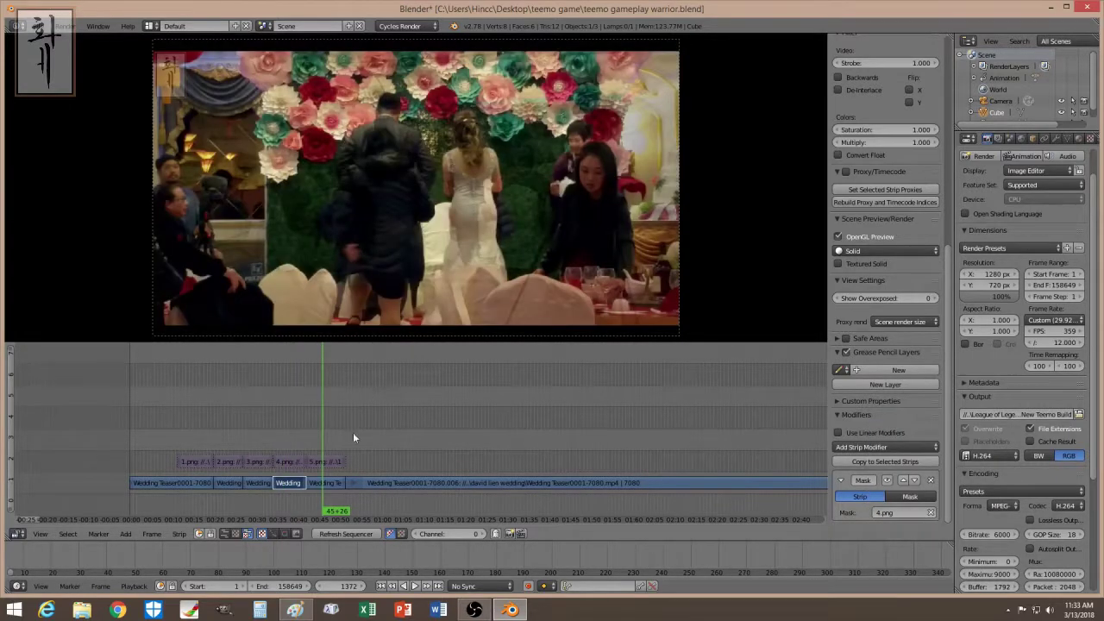
Mask the fifth wedding strip with 5.png, then play and scrub to preview the result.
right_click(316, 485)
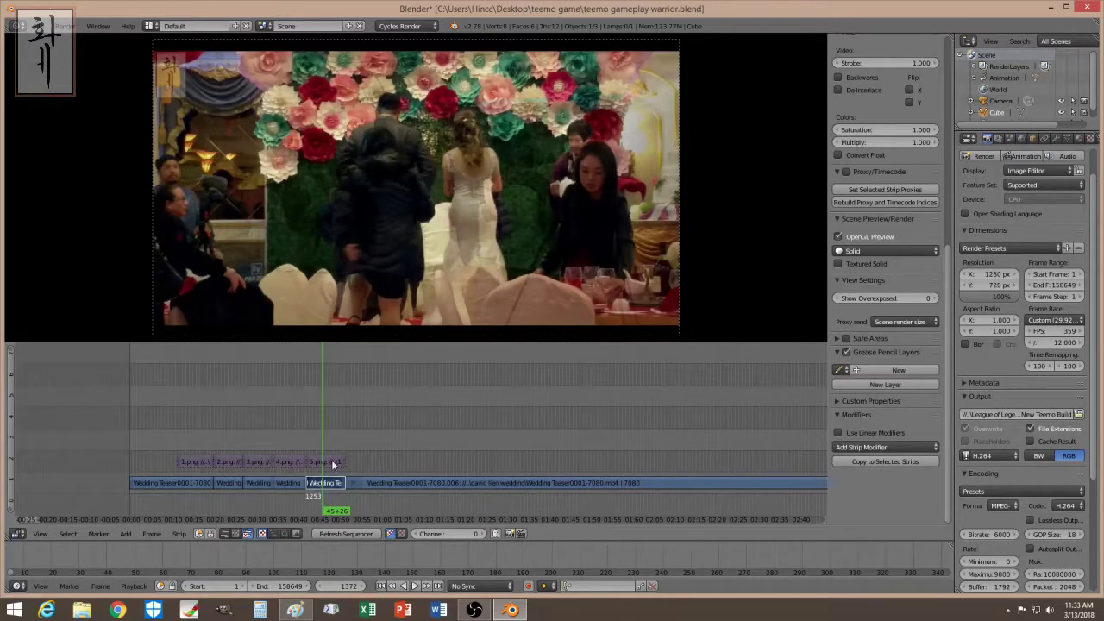
left_click(892, 450)
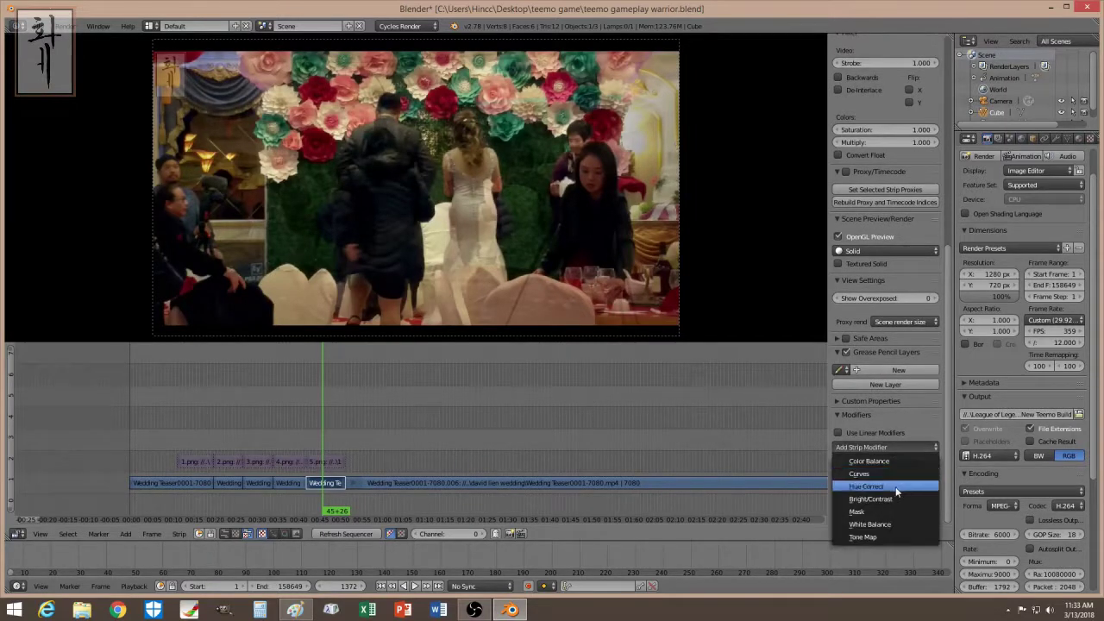
left_click(882, 512)
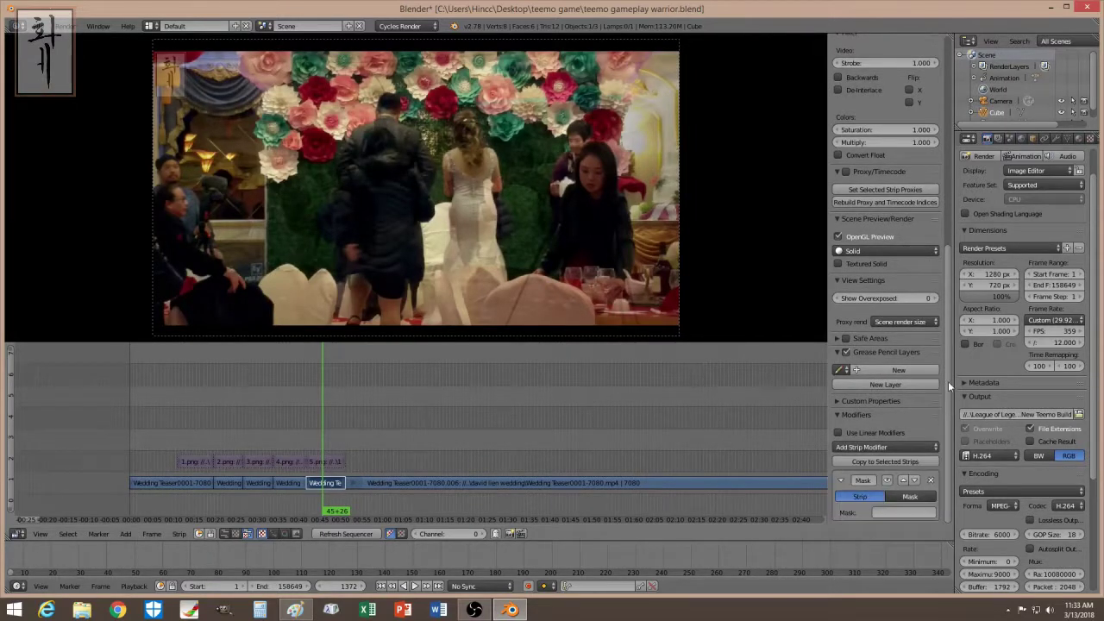
left_click(901, 513)
left_click(888, 438)
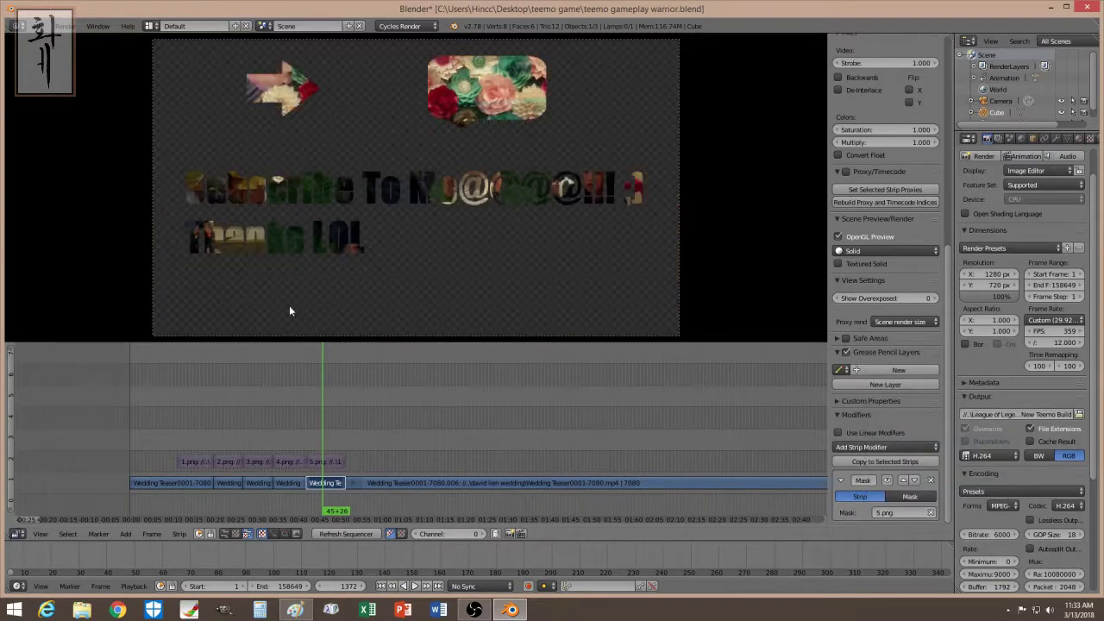
key("alt+a")
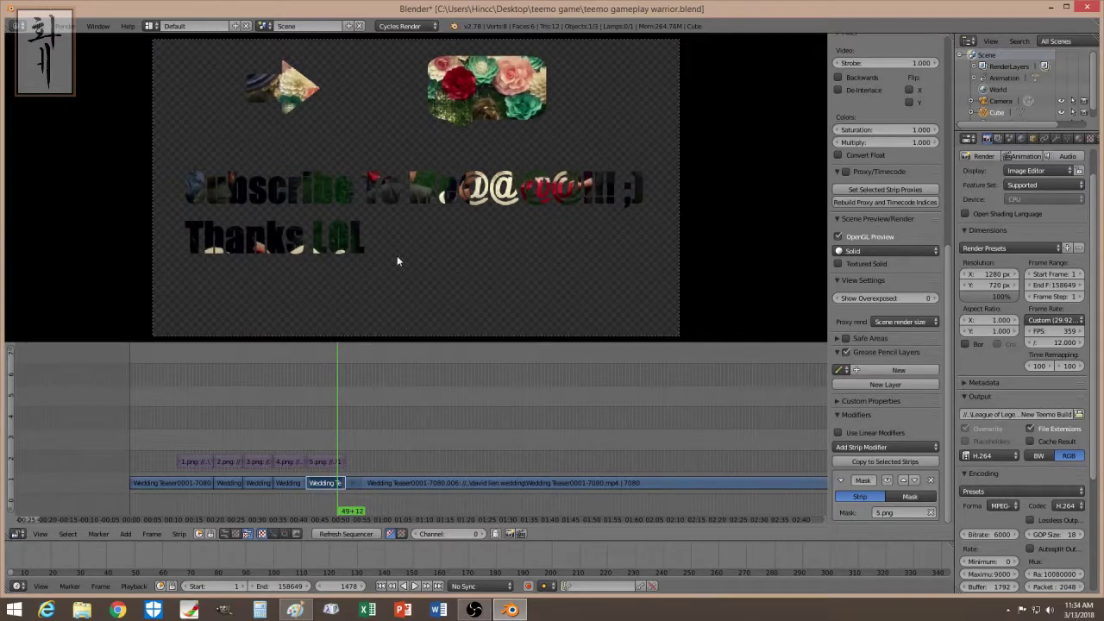
mouse_move(315, 426)
left_mouse_down()
mouse_move(337, 426)
mouse_move(305, 428)
mouse_move(333, 427)
left_mouse_up()
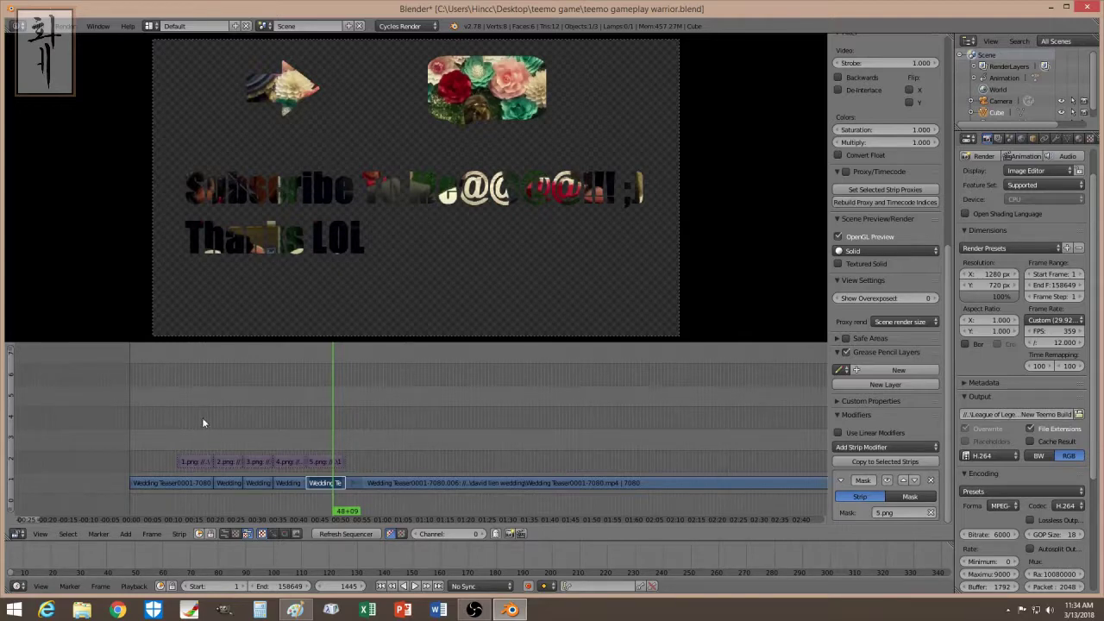
Move the playhead to frame 513 and raise the second wedding strip, with the third going to channel 4.
right_click(194, 484)
left_click_drag(186, 414, 286, 411)
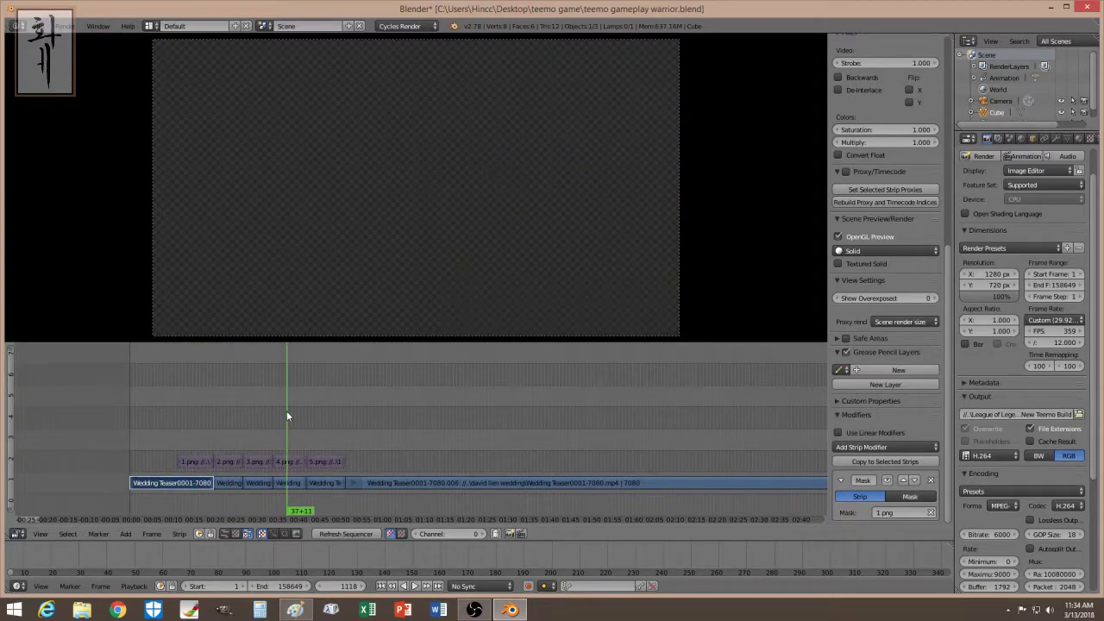
left_click(203, 448)
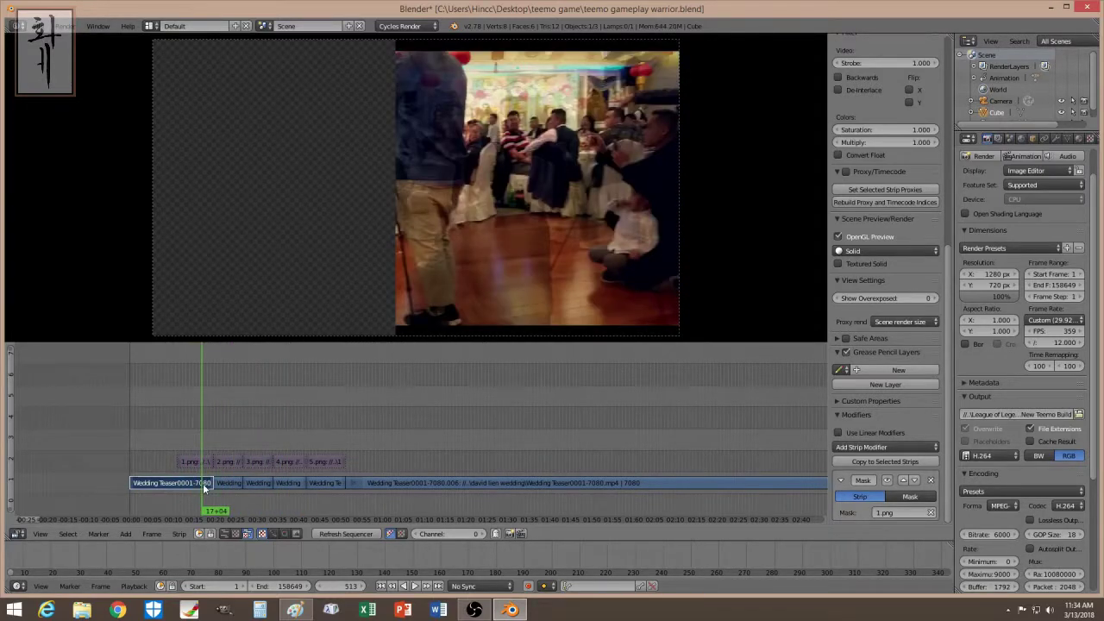
right_click(224, 482)
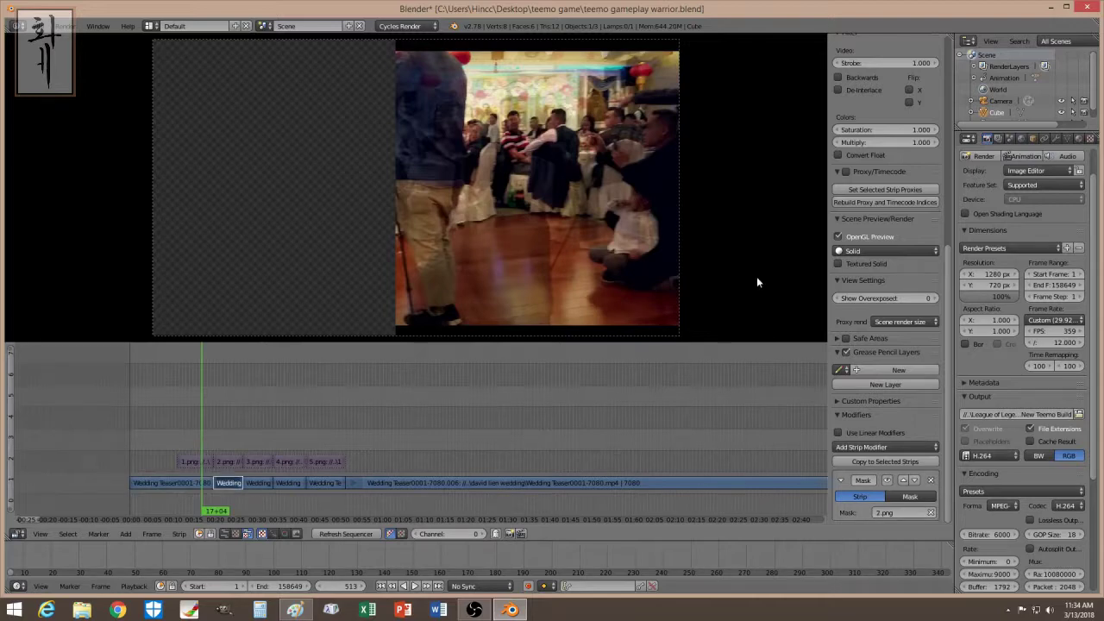
scroll(935, 282, "up", 8)
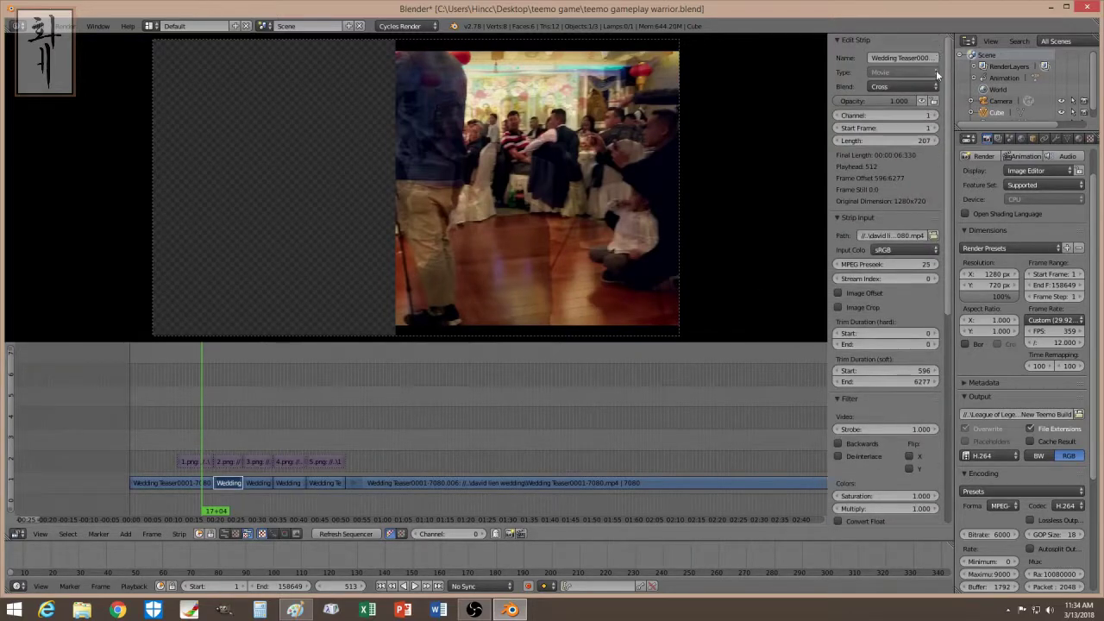
left_click(932, 115)
left_click(933, 115)
right_click(255, 482)
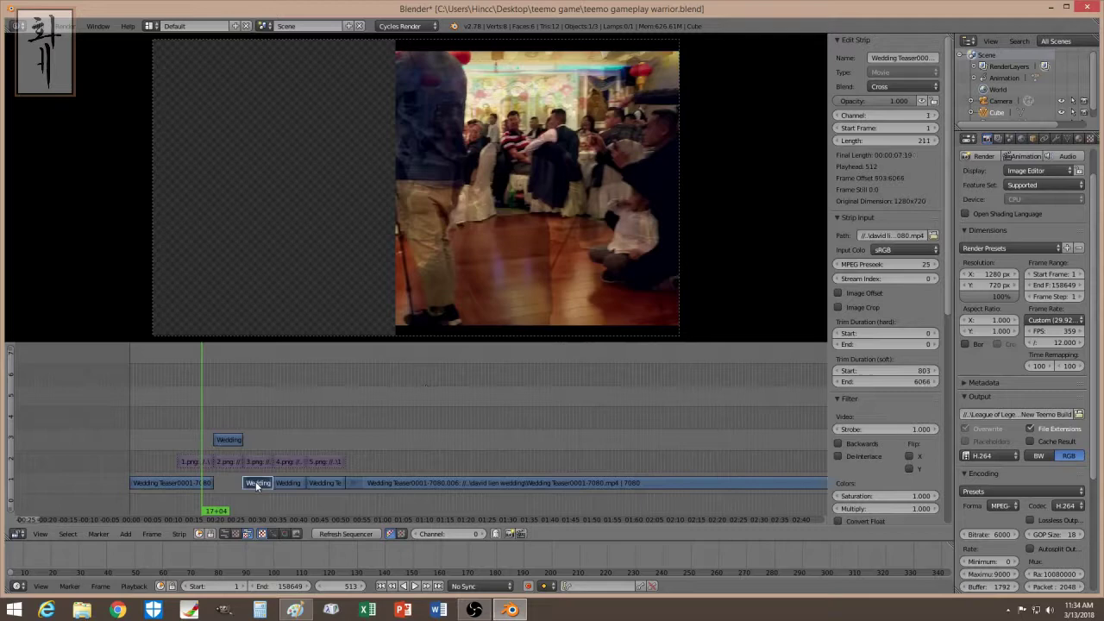
left_click(933, 115)
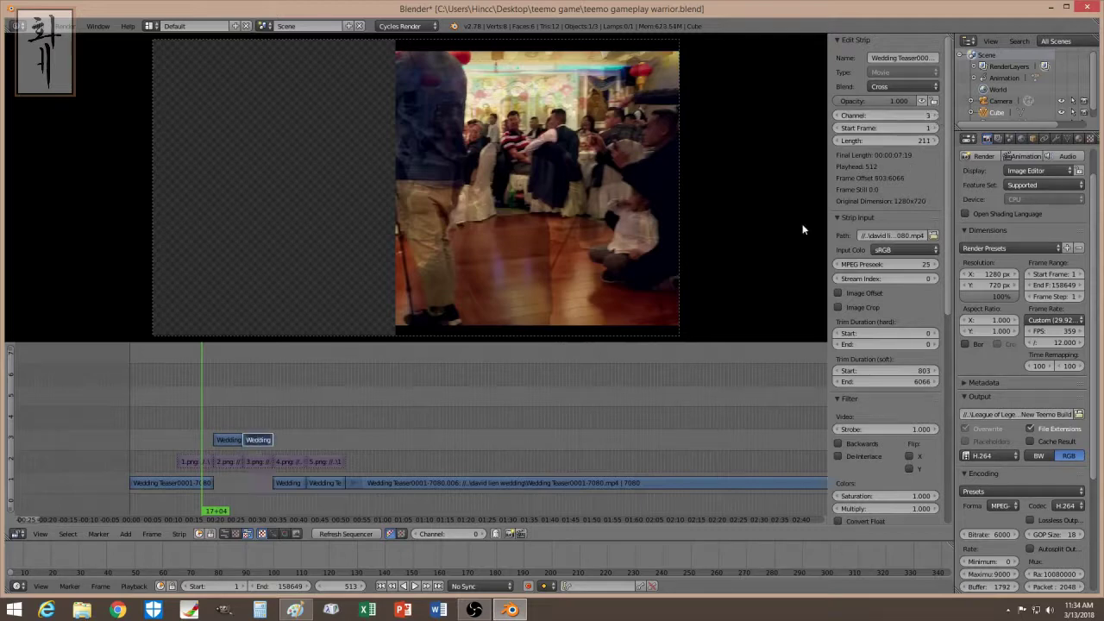
left_click(933, 116)
Move the fourth wedding strip to channel 5, the fifth to channel 6, and the long strip to channel 3.
right_click(294, 481)
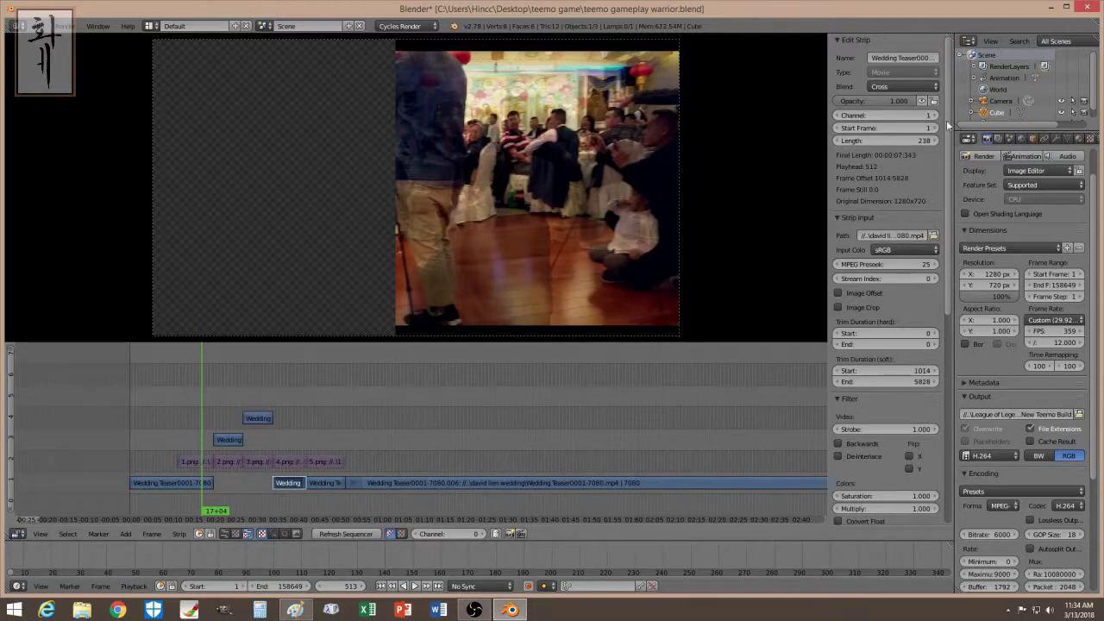
double_click(884, 115)
type("5")
key("Return")
right_click(338, 478)
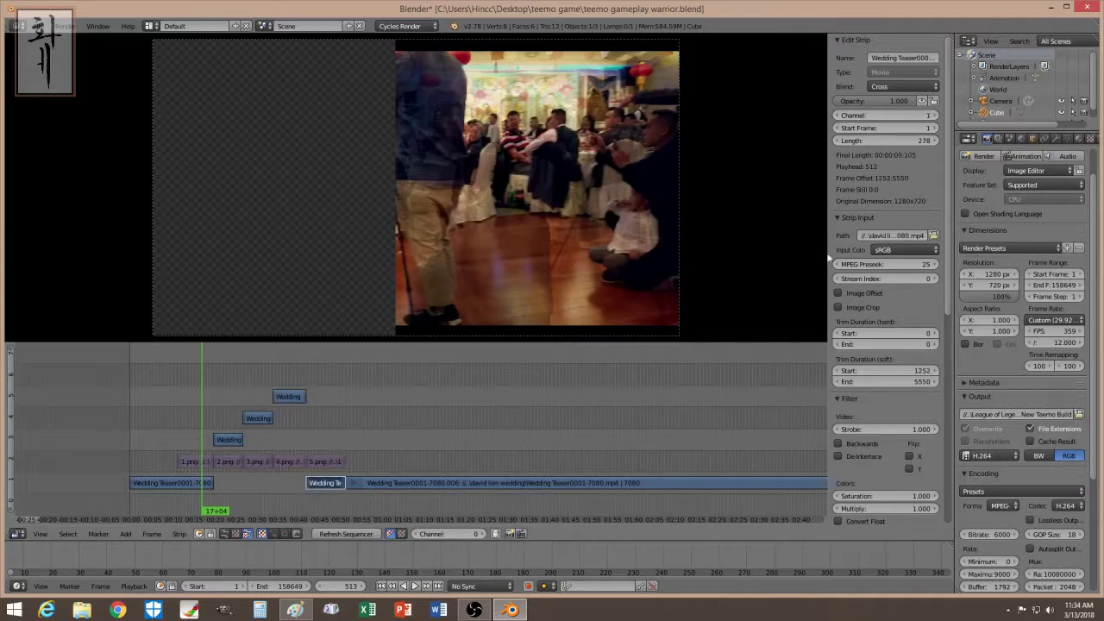
left_click(932, 116)
left_click(933, 116)
left_click(933, 115)
left_click(933, 115)
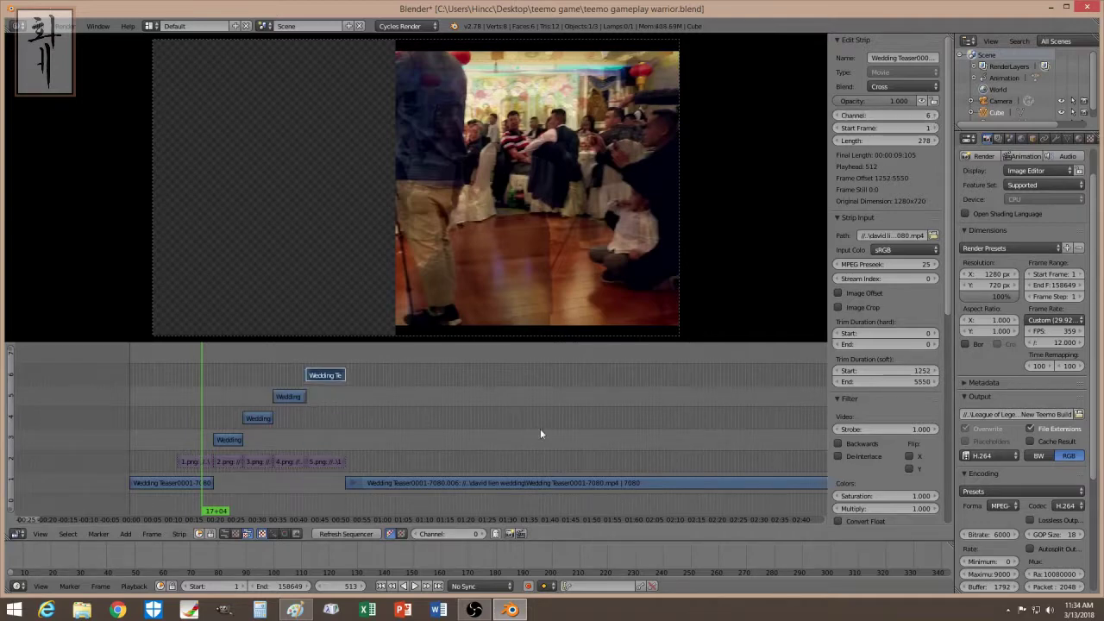
right_click(397, 484)
left_click(933, 116)
left_click(933, 116)
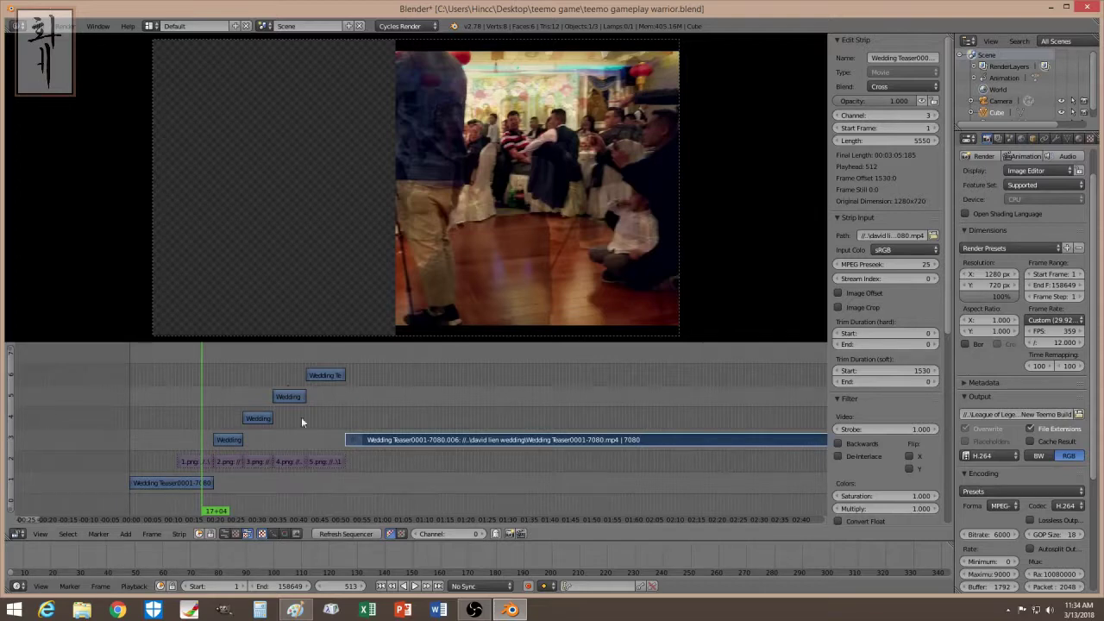
Lengthen the channel-1 strip to 645 frames and extend the channel-4 strip's end.
right_click(205, 482)
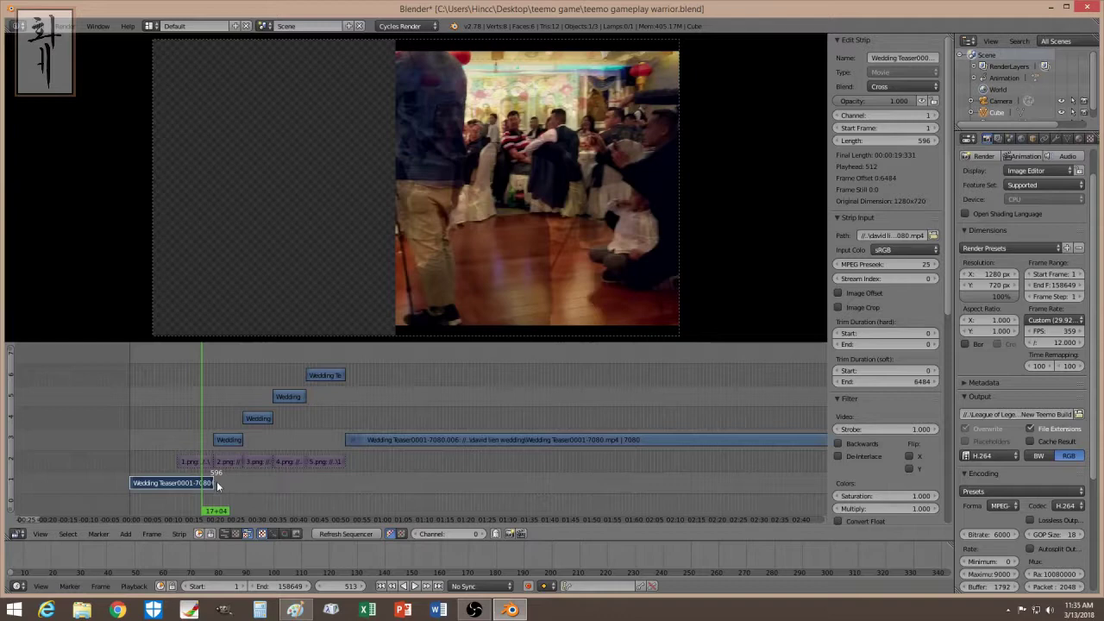
key("g")
left_click(218, 481)
right_click(239, 438)
right_click(270, 417)
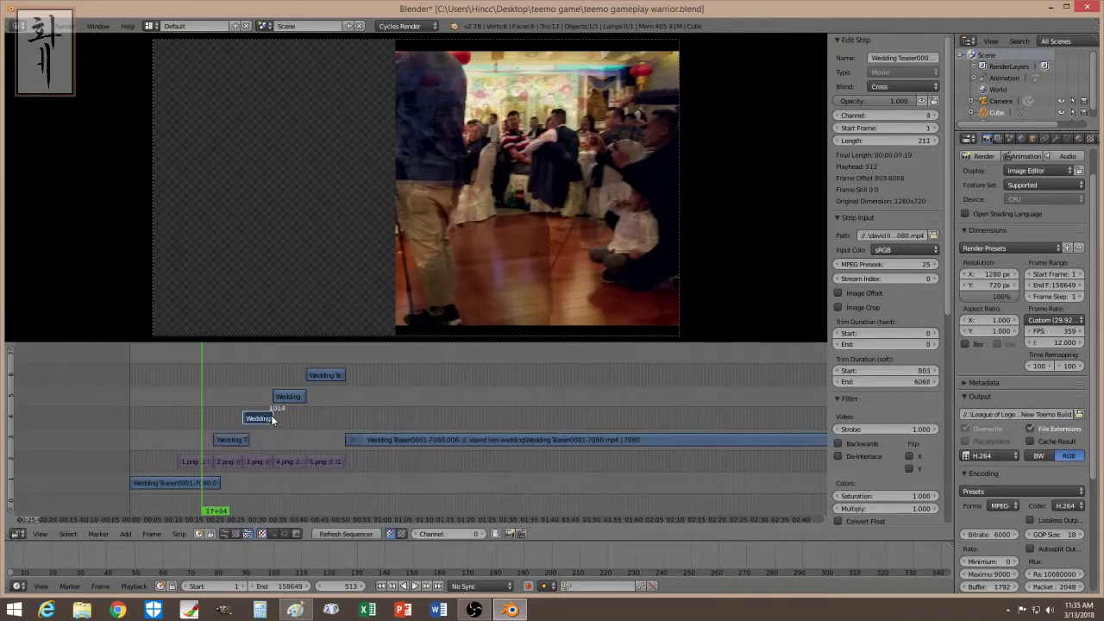
key("g")
left_click(279, 415)
Extend the channel-5 strip to 299 frames and lengthen the channel-6 strip's end.
right_click(303, 395)
key("g")
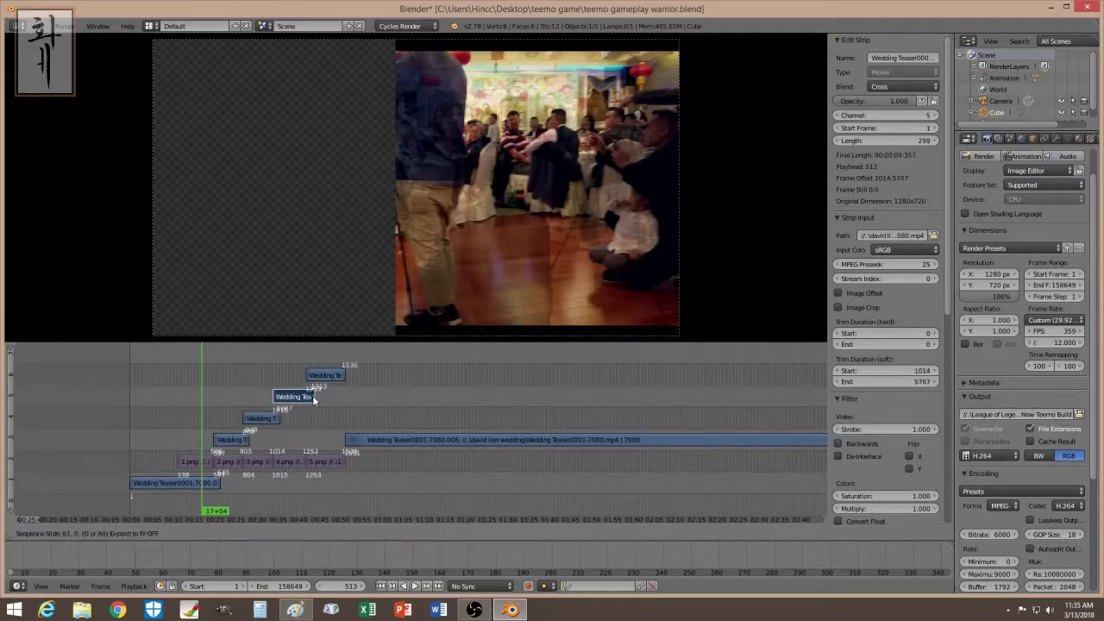
left_click(312, 395)
right_click(344, 375)
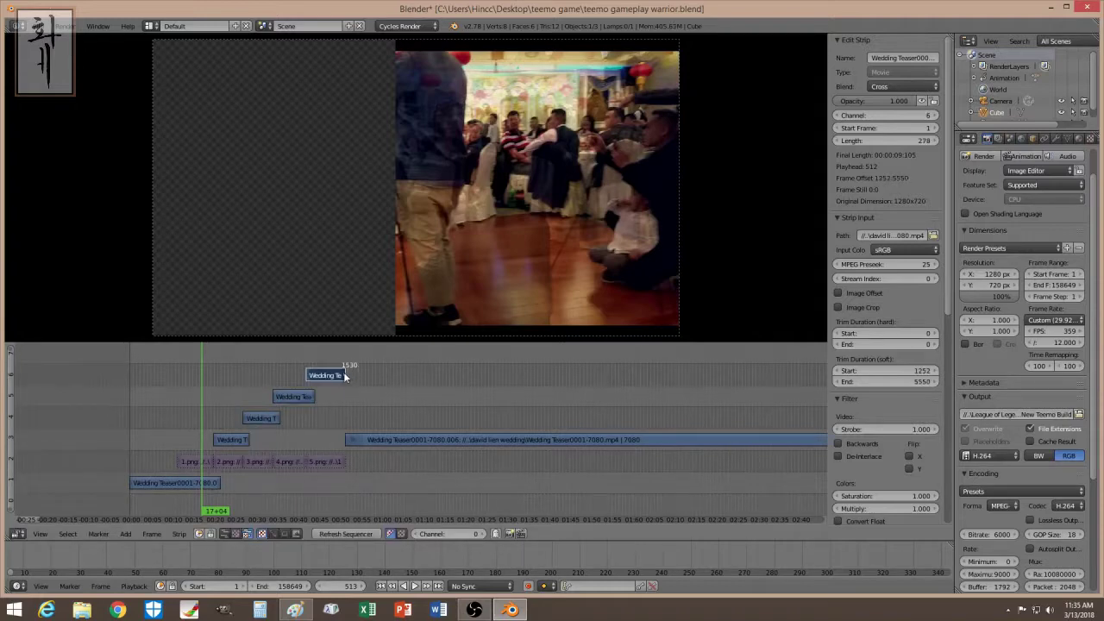
key("g")
left_click(353, 373)
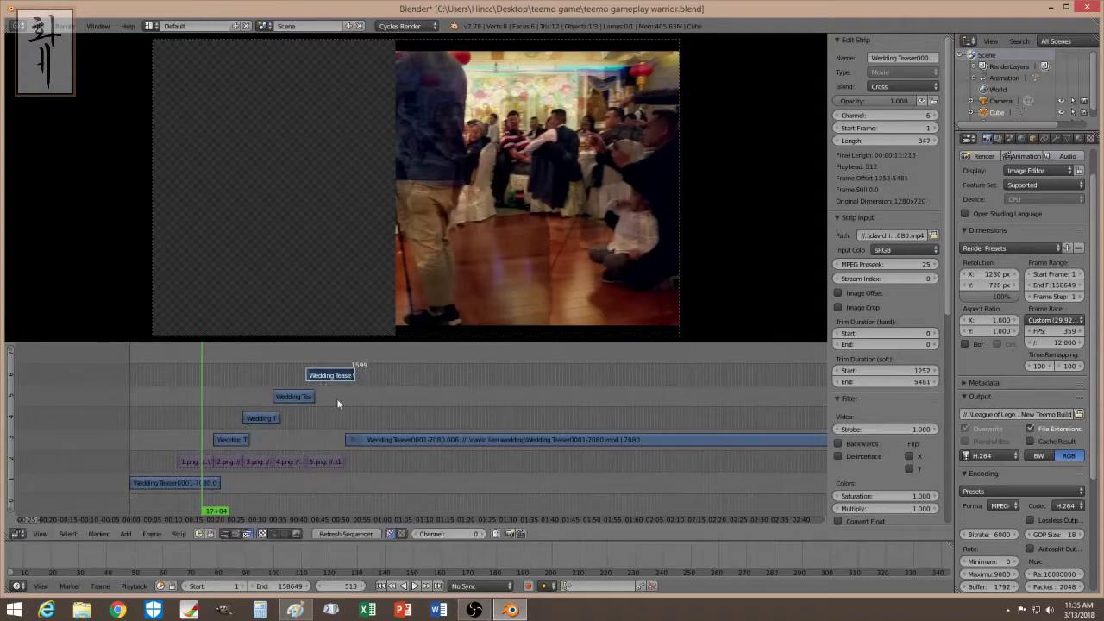
right_click(206, 482)
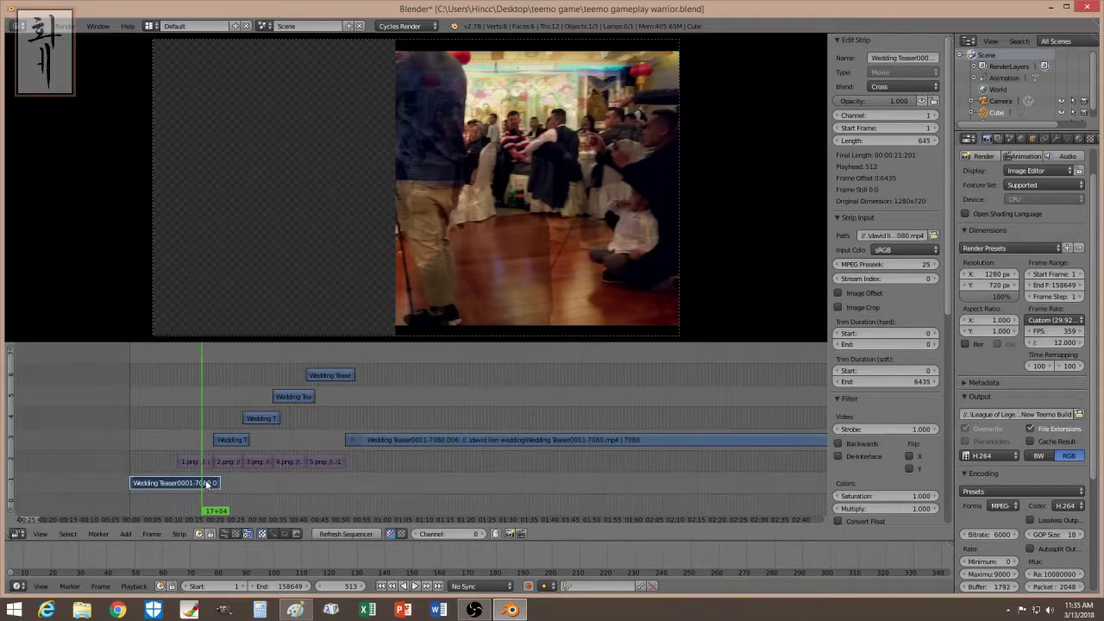
right_click(216, 440)
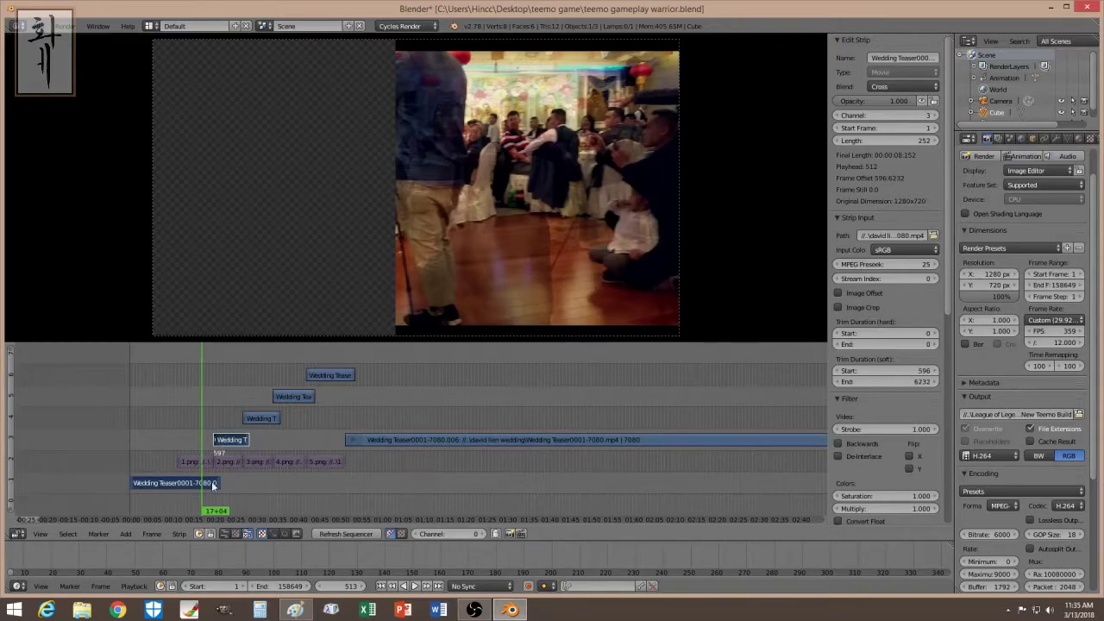
Add Gamma Cross transitions at the overlaps of the channel-3 and channel-4 strips.
left_click(125, 535)
mouse_move(138, 464)
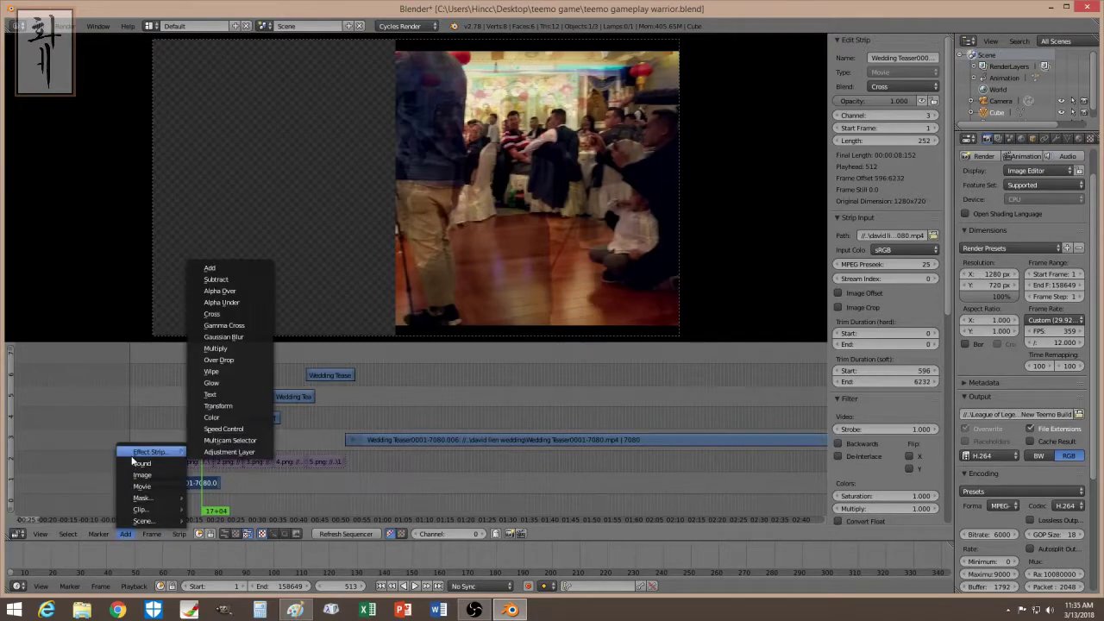
left_click(226, 336)
right_click(237, 440)
right_click(245, 419)
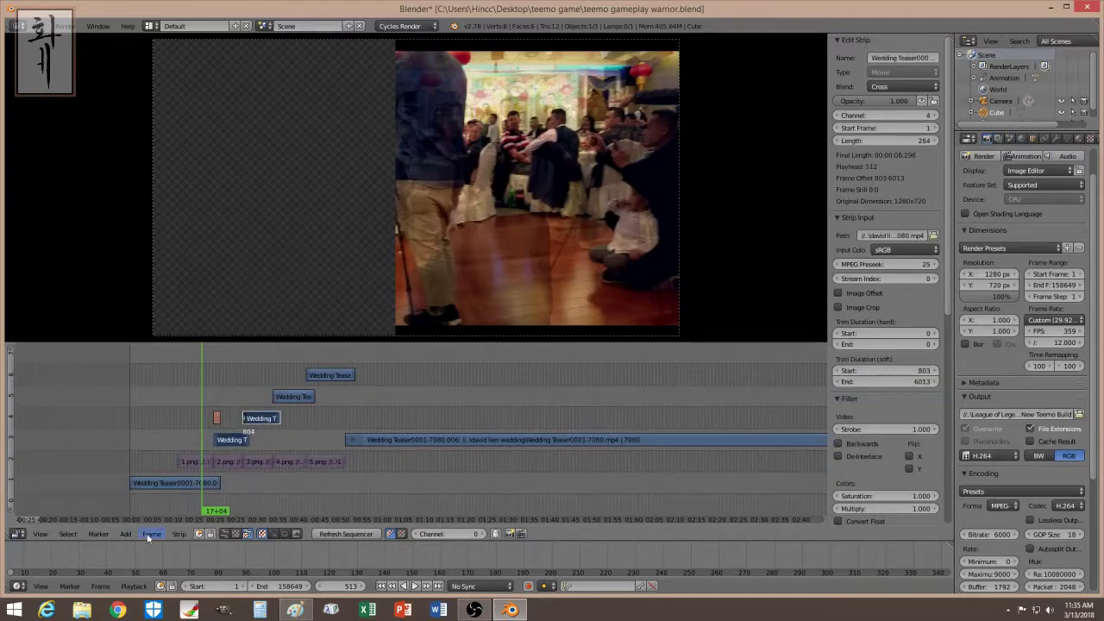
left_click(125, 534)
mouse_move(159, 451)
left_click(250, 339)
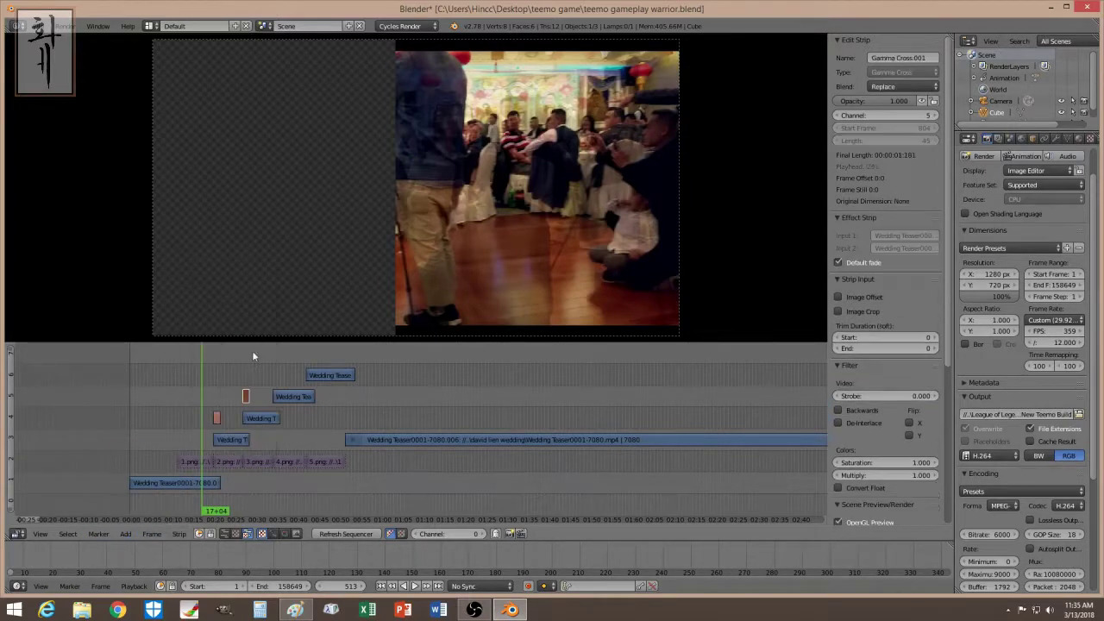
Add Gamma Cross transitions for the channel-5, channel-6 and long channel-3 strips, the last on channel 7.
right_click(301, 397)
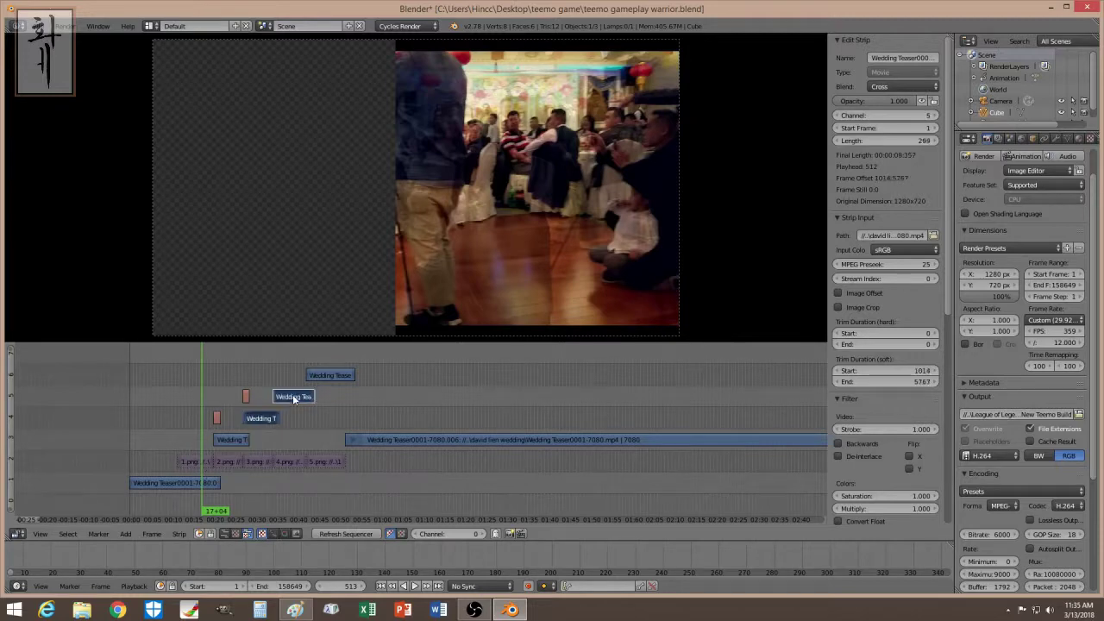
left_click(125, 534)
mouse_move(160, 451)
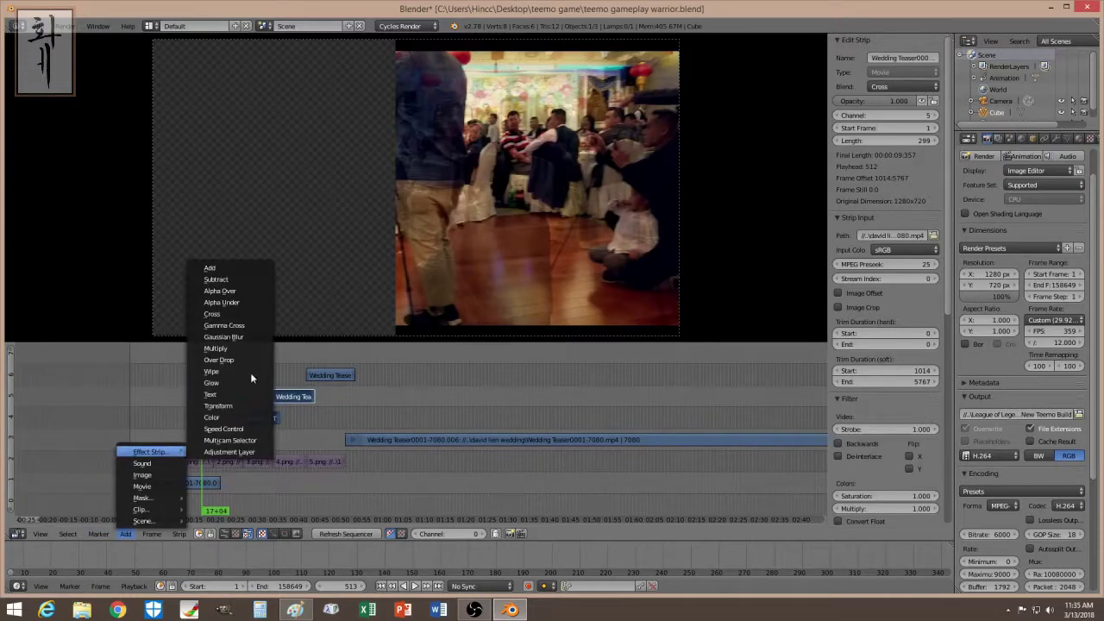
left_click(254, 330)
right_click(319, 377)
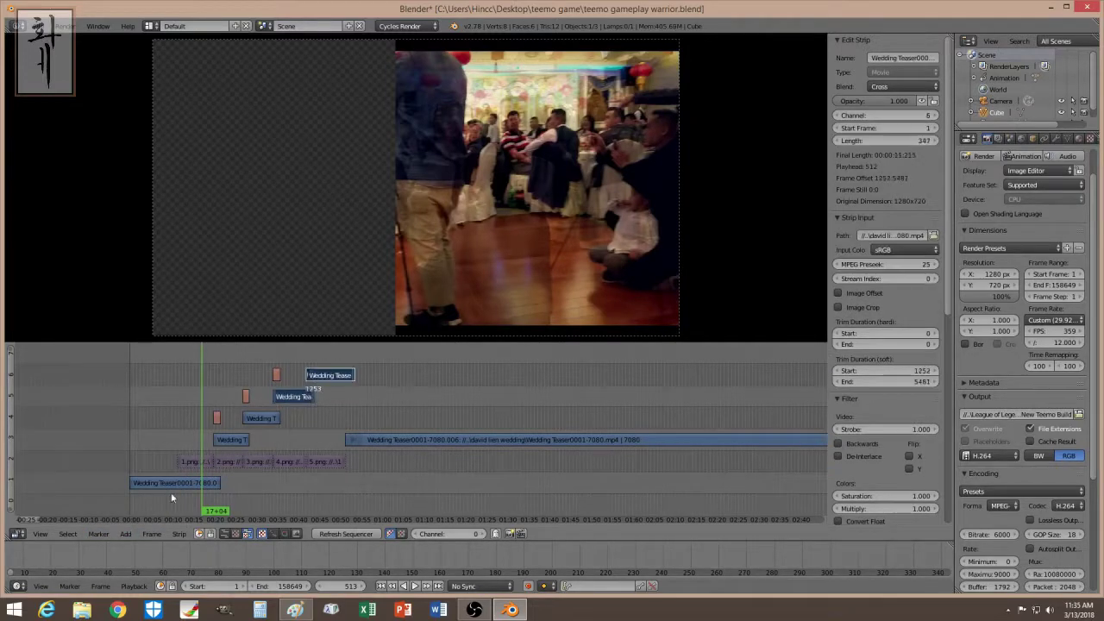
left_click(125, 533)
mouse_move(159, 450)
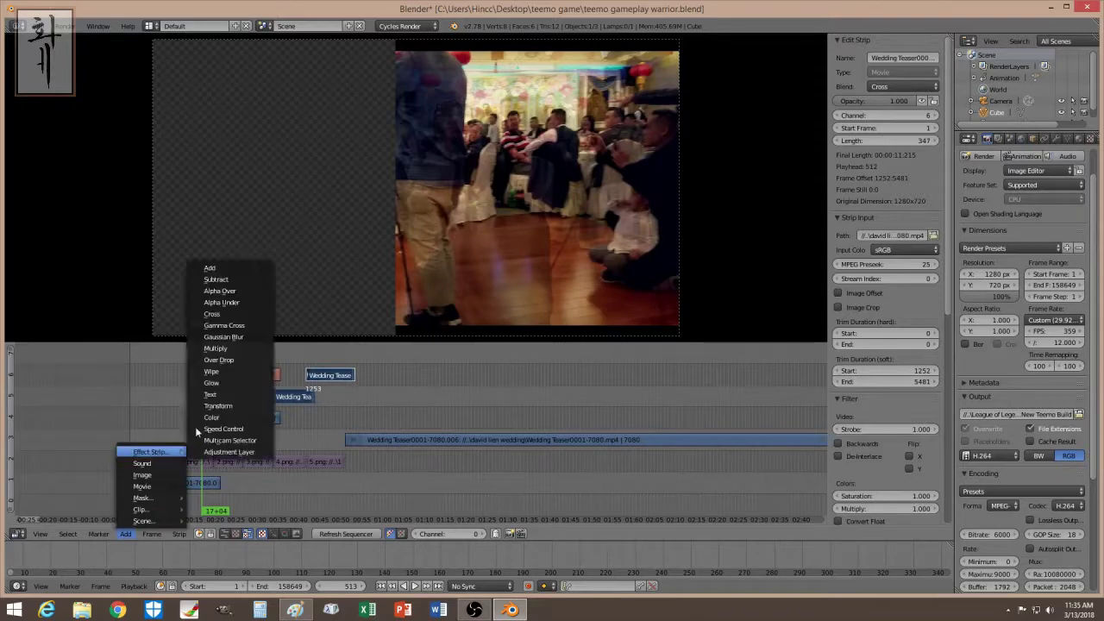
left_click(241, 329)
right_click(358, 442)
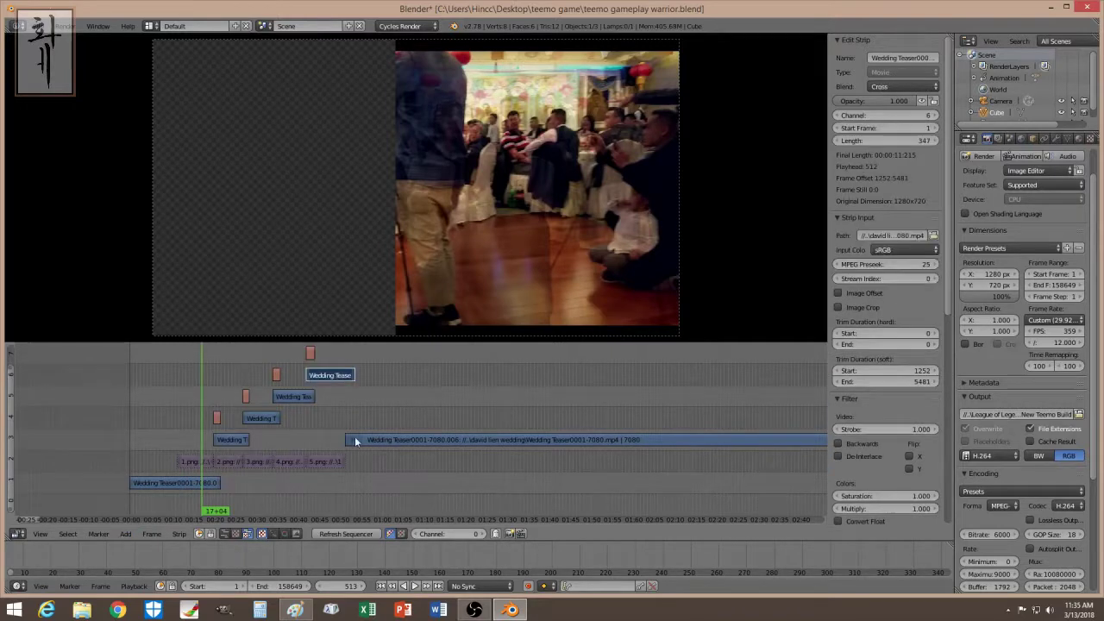
left_click(125, 533)
mouse_move(160, 450)
left_click(241, 329)
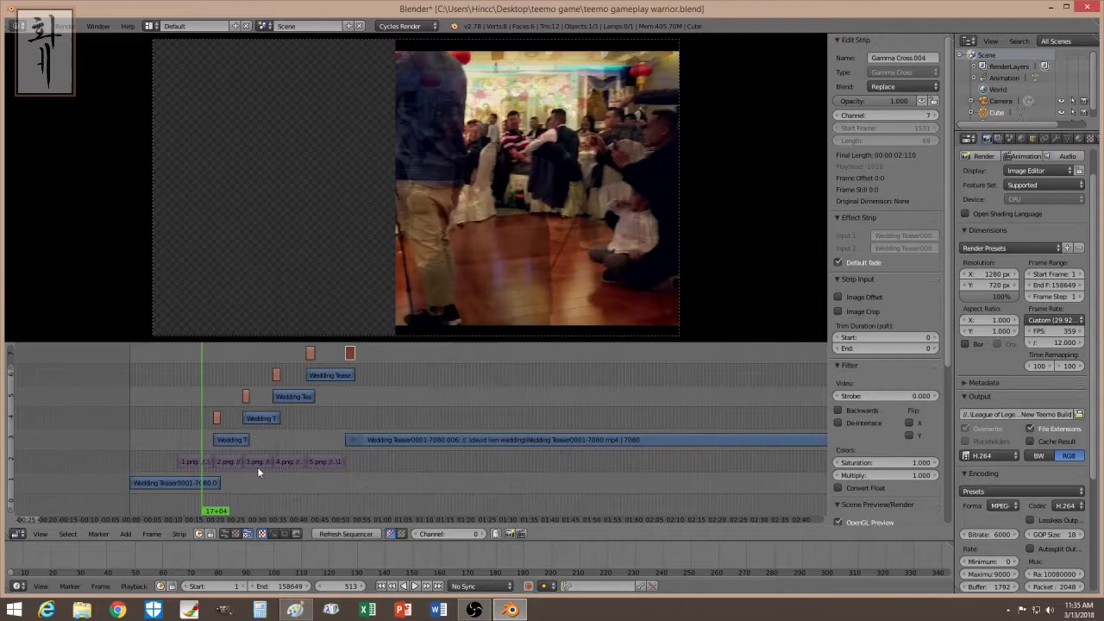
key("alt+a")
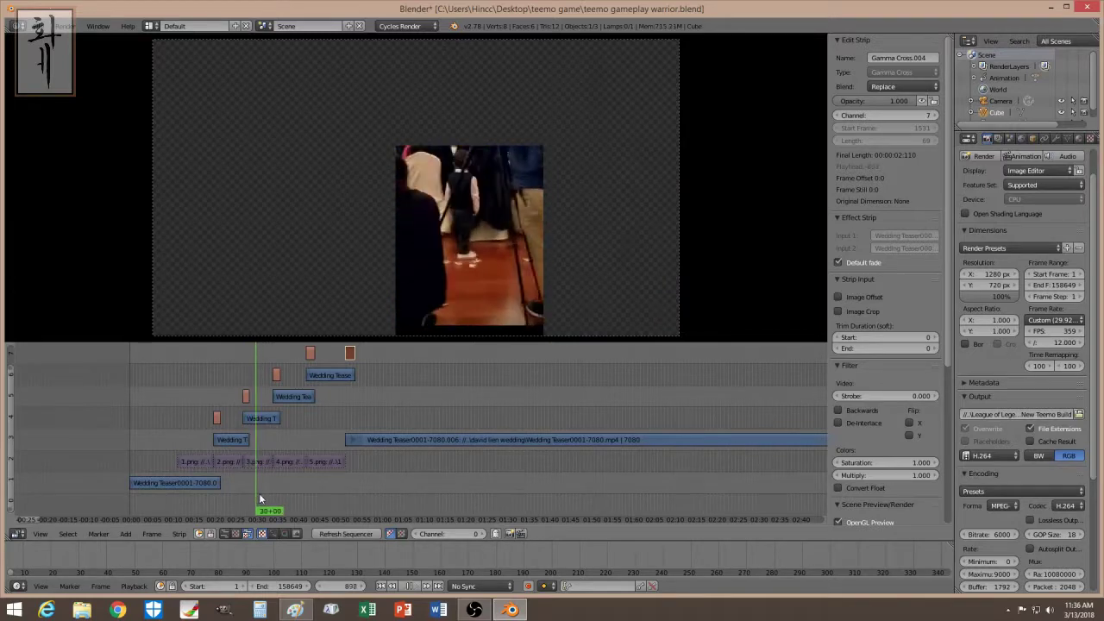
key("alt+a")
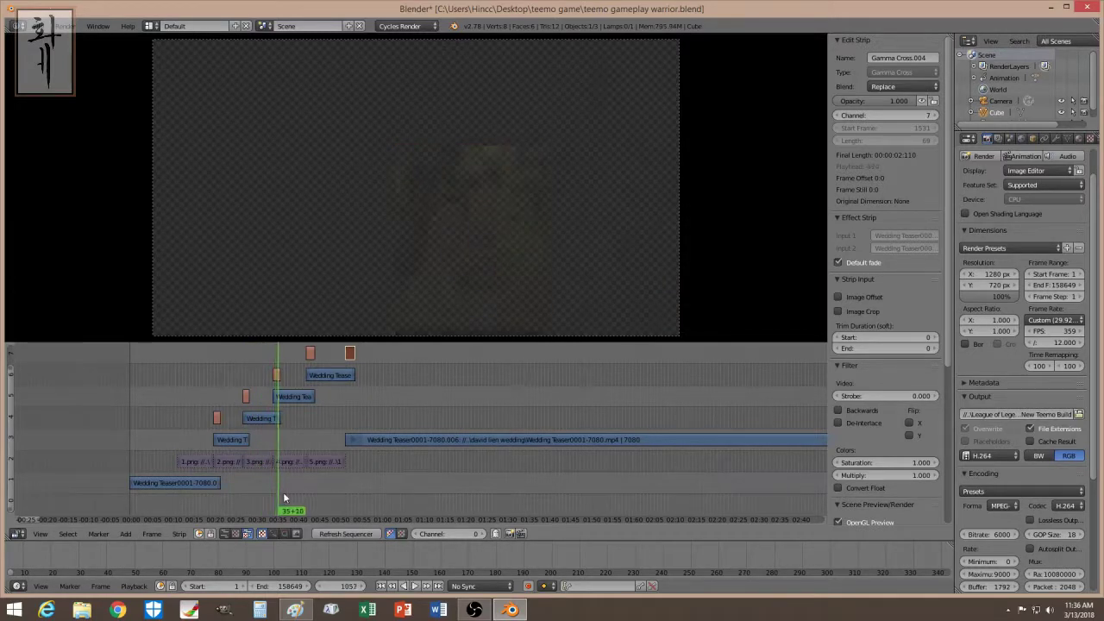
key("alt+a")
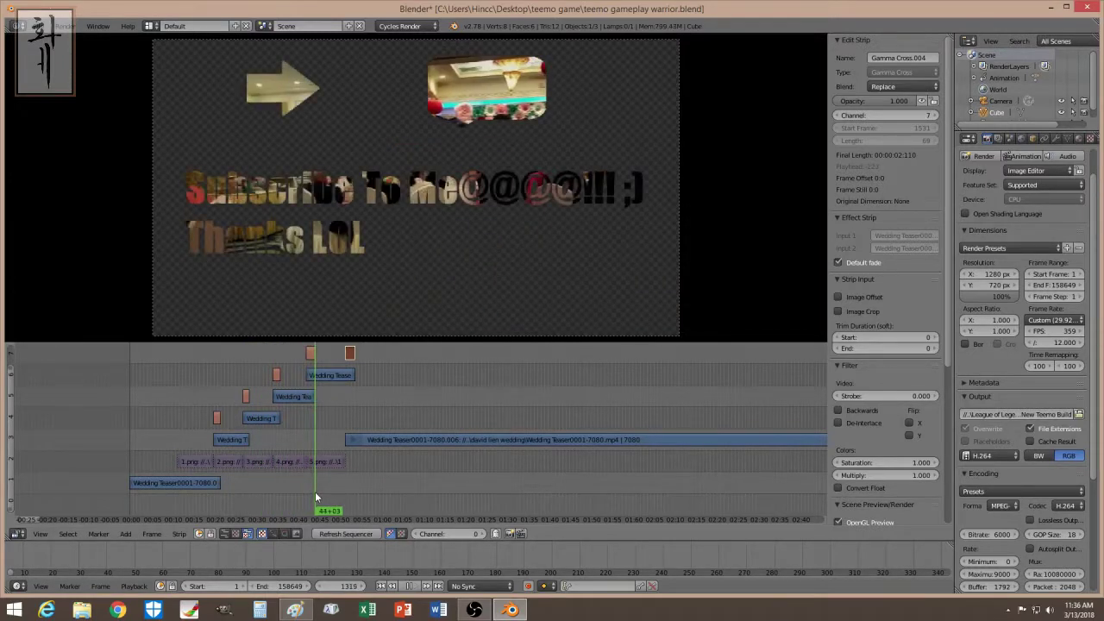
key("alt+a")
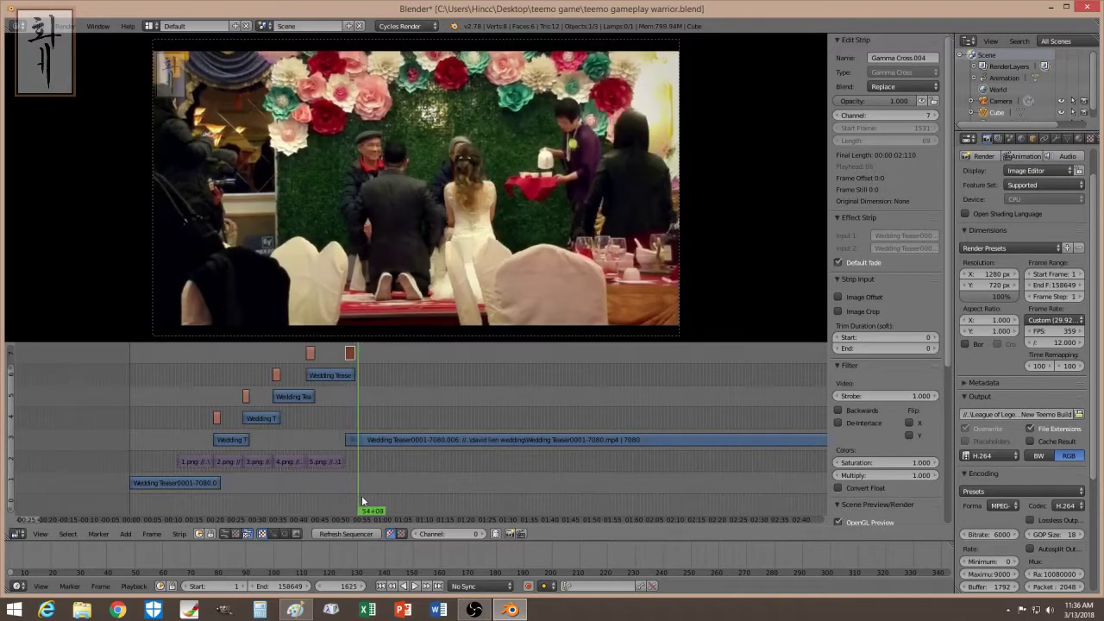
key("alt+a")
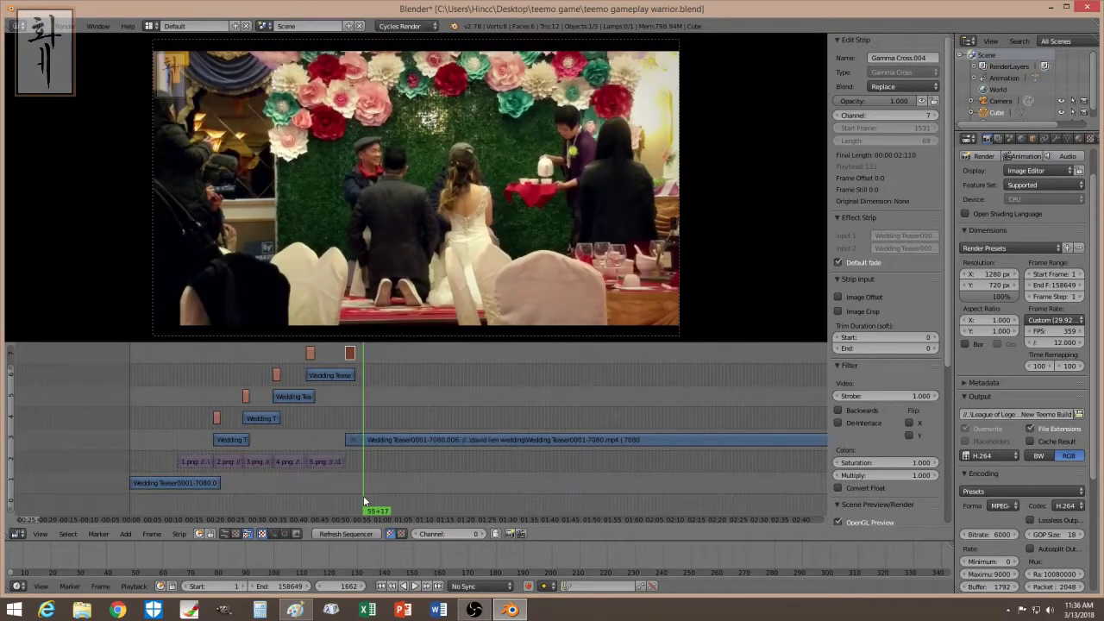
left_click_drag(213, 495, 365, 490)
Play the sequence back starting from frame 477.
left_click(197, 500)
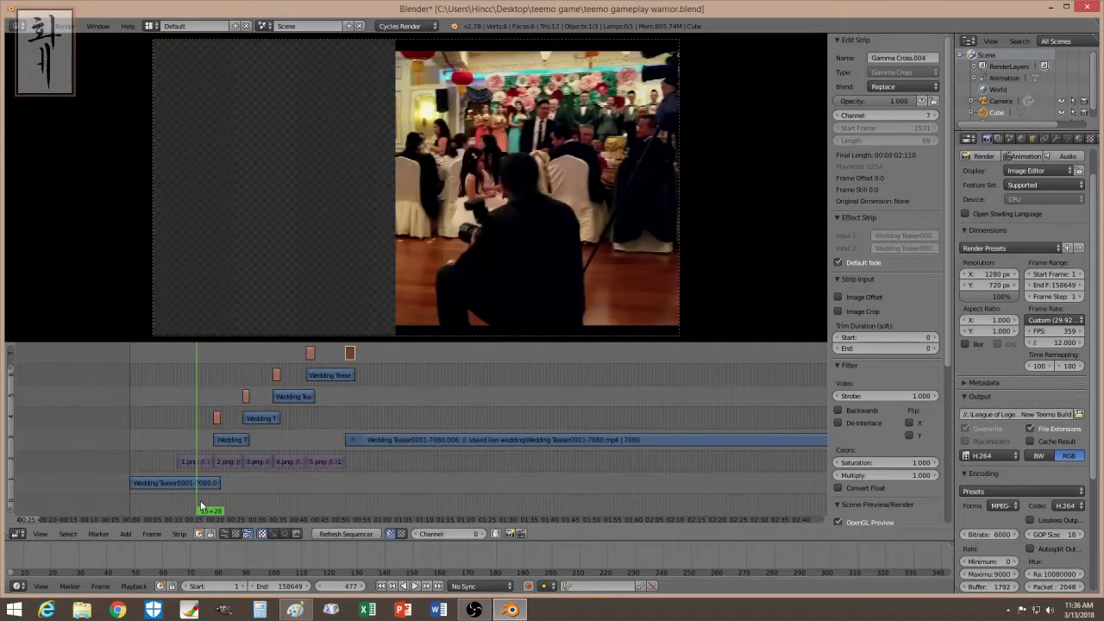
key("alt+a")
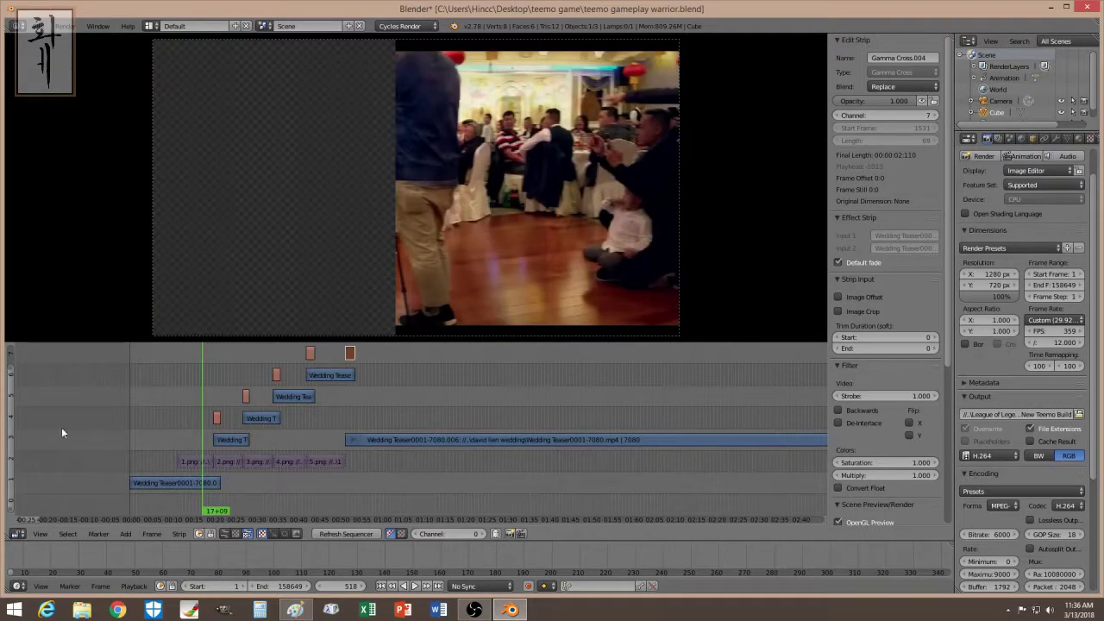
scroll(11, 428, "up", 2, "shift")
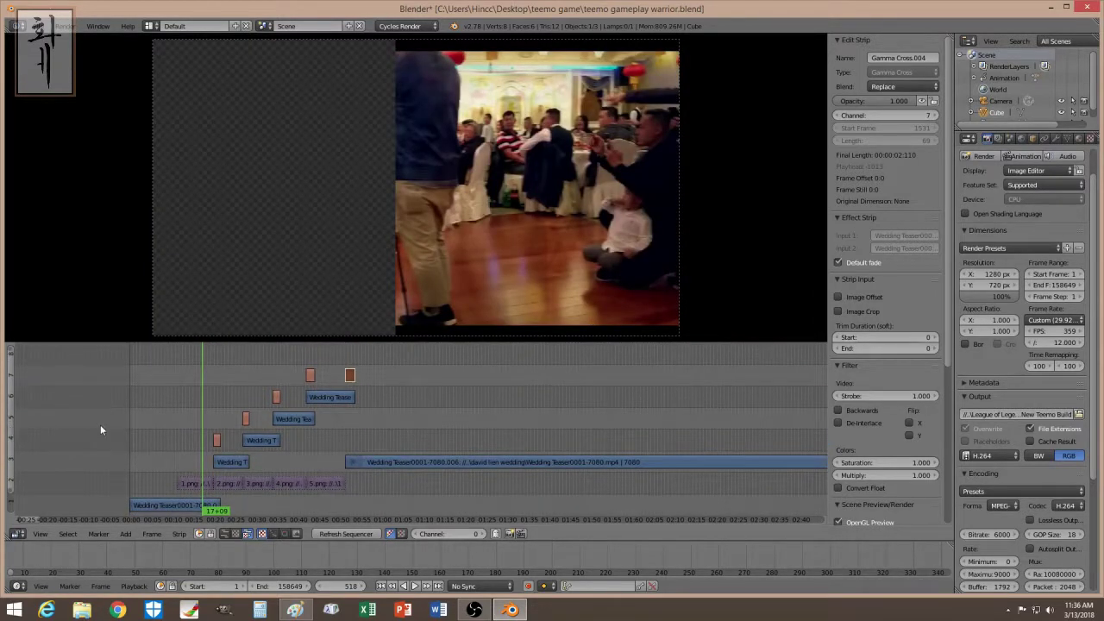
Add the scallop clip from the food folder to the timeline as a movie strip.
left_click(125, 536)
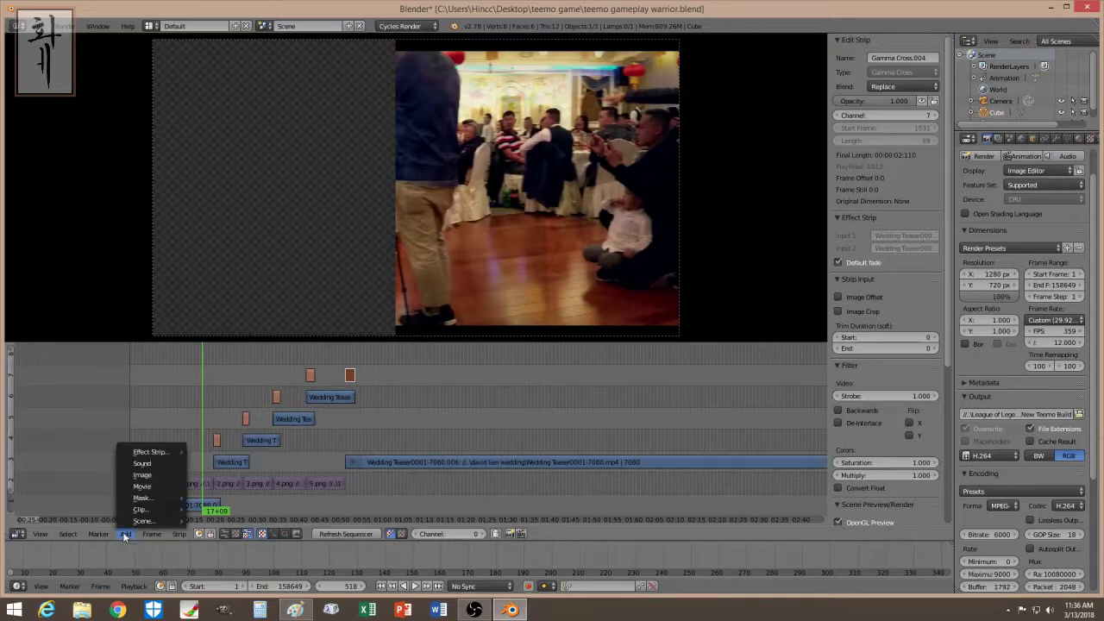
left_click(143, 496)
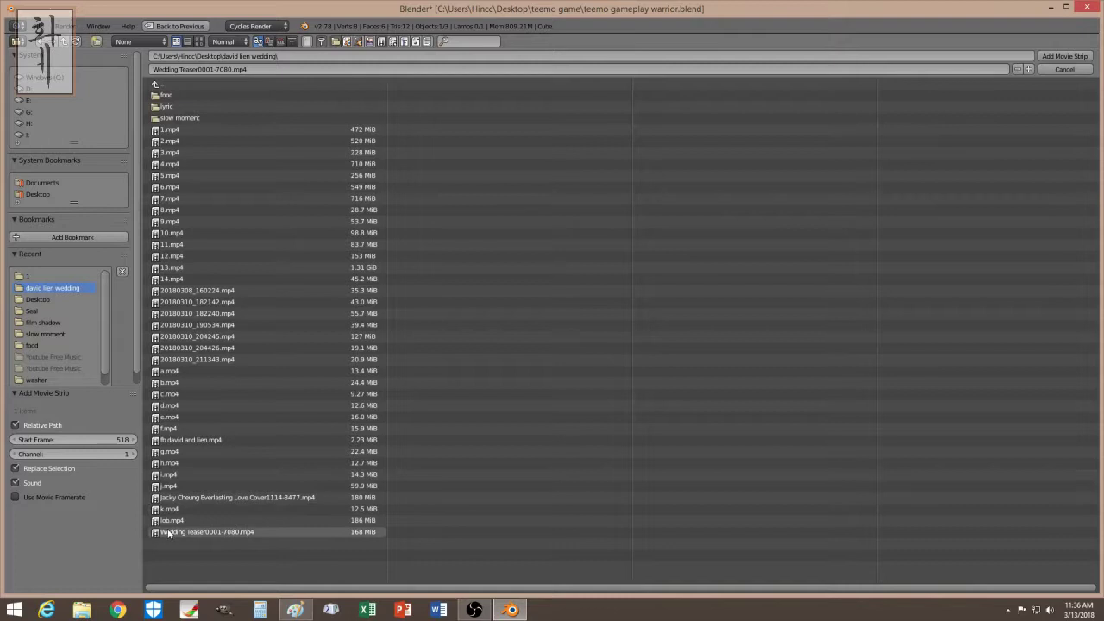
left_click(166, 95)
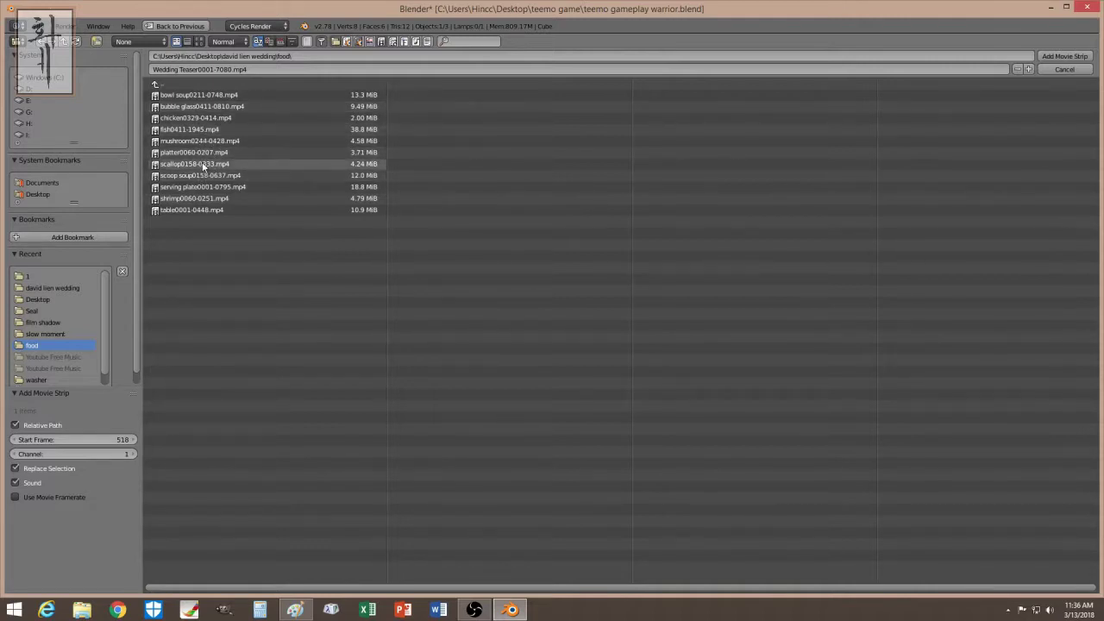
left_click(203, 163)
left_click(1064, 55)
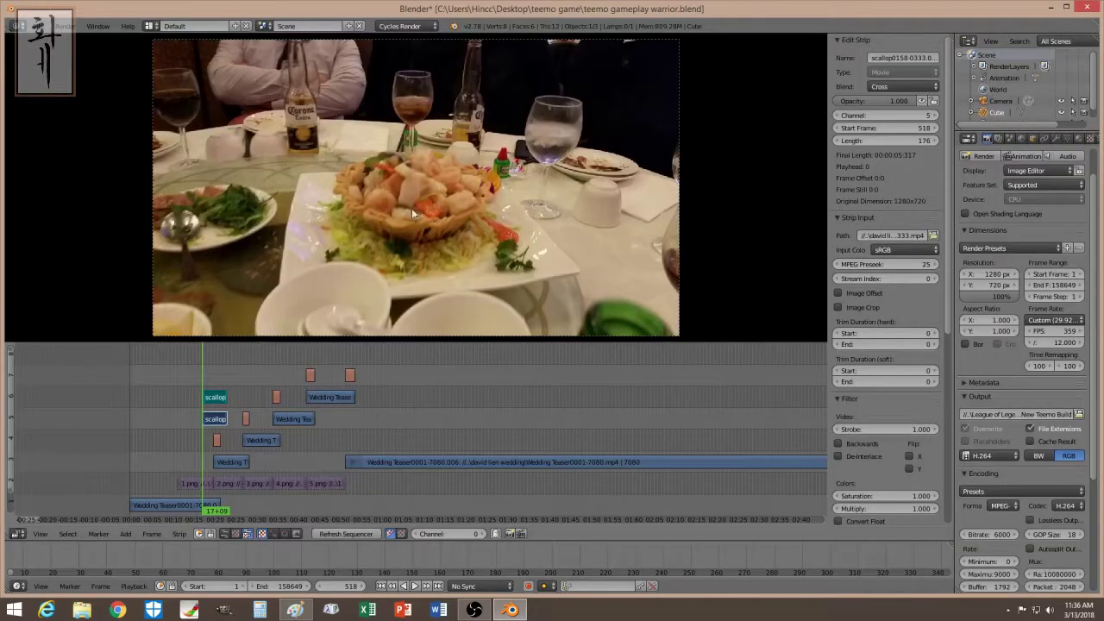
Move the scallop movie strip to channel 8 starting at frame -5, and lengthen it.
left_click(208, 399)
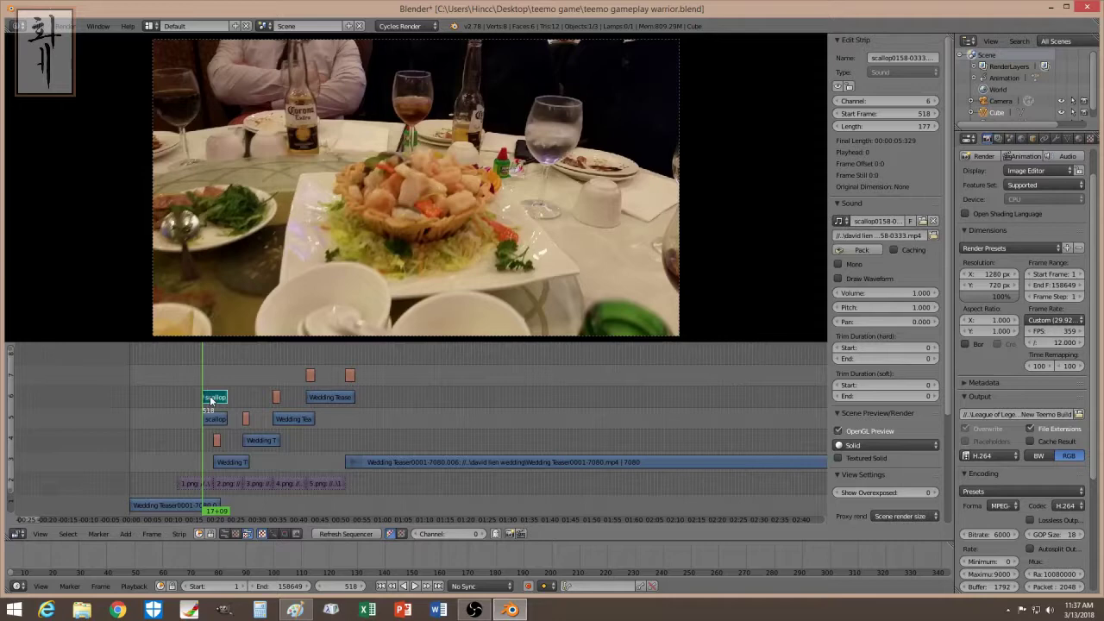
left_click(215, 419)
key("g")
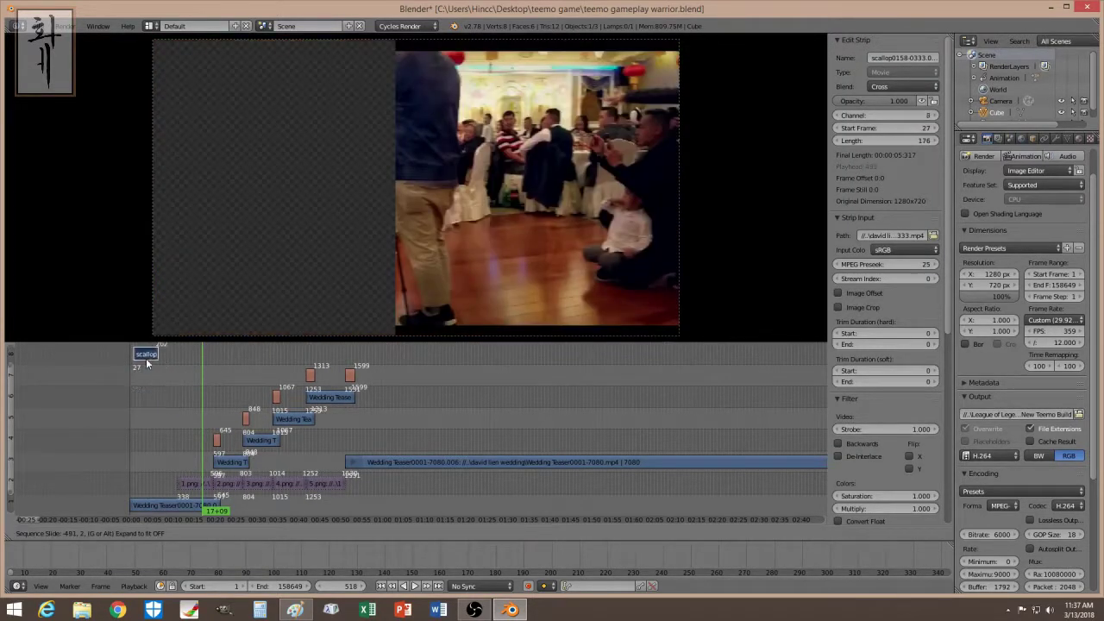
left_click(141, 363)
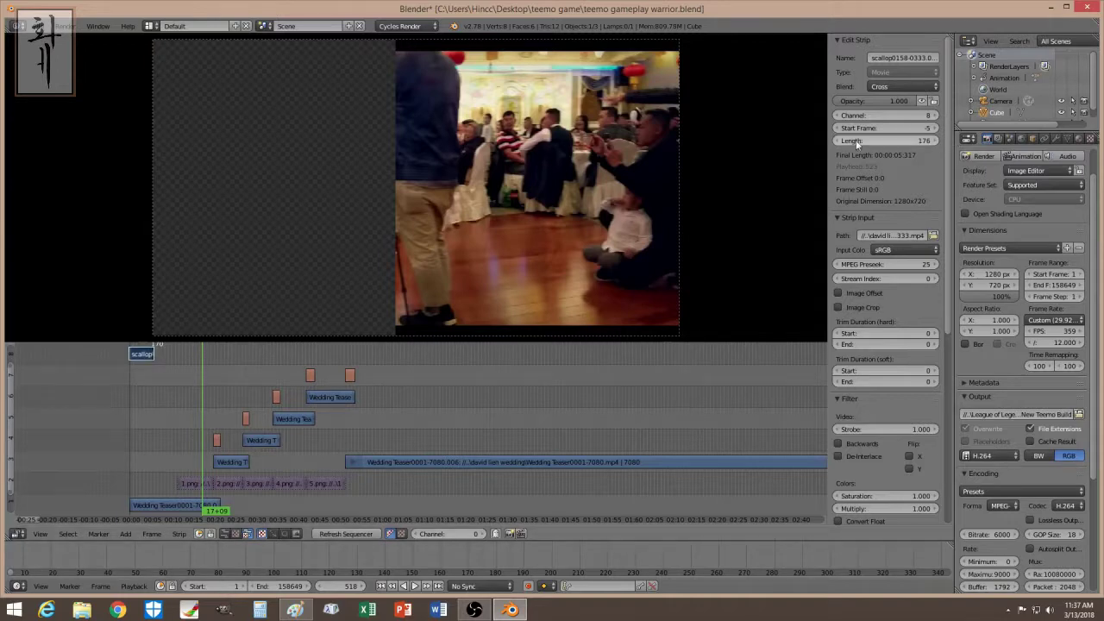
left_click_drag(856, 144, 910, 144)
Trim the scallop strip, then extend it back to about 1798 frames across the timeline.
left_click_drag(134, 421, 160, 413)
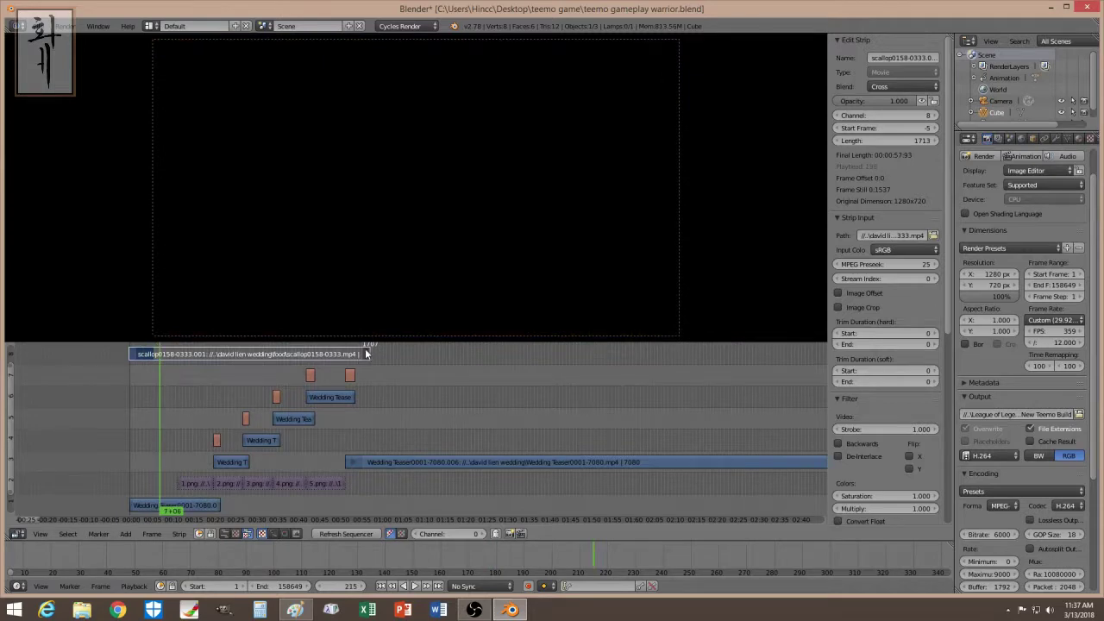
left_click_drag(365, 354, 149, 371)
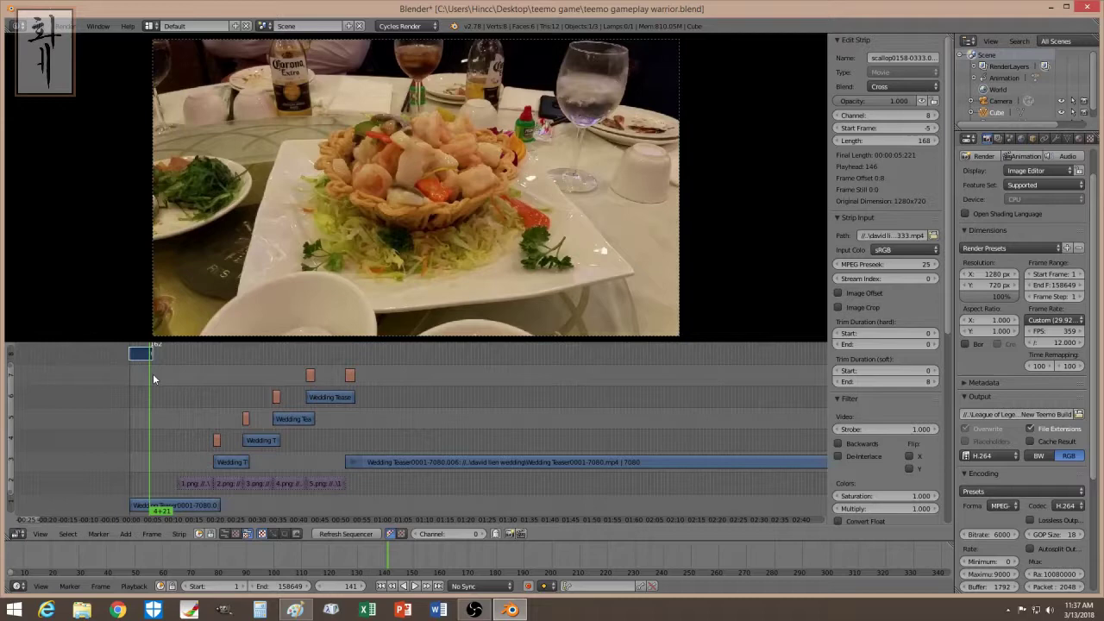
left_click_drag(152, 354, 158, 368)
key("alt+o")
left_click(159, 368)
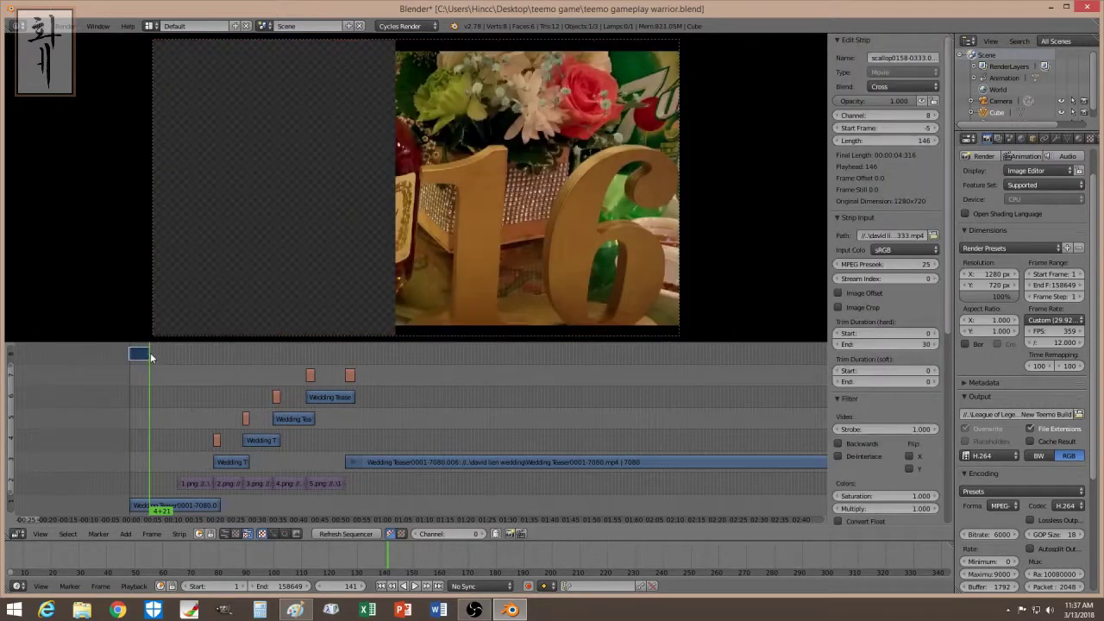
left_click_drag(853, 139, 919, 139)
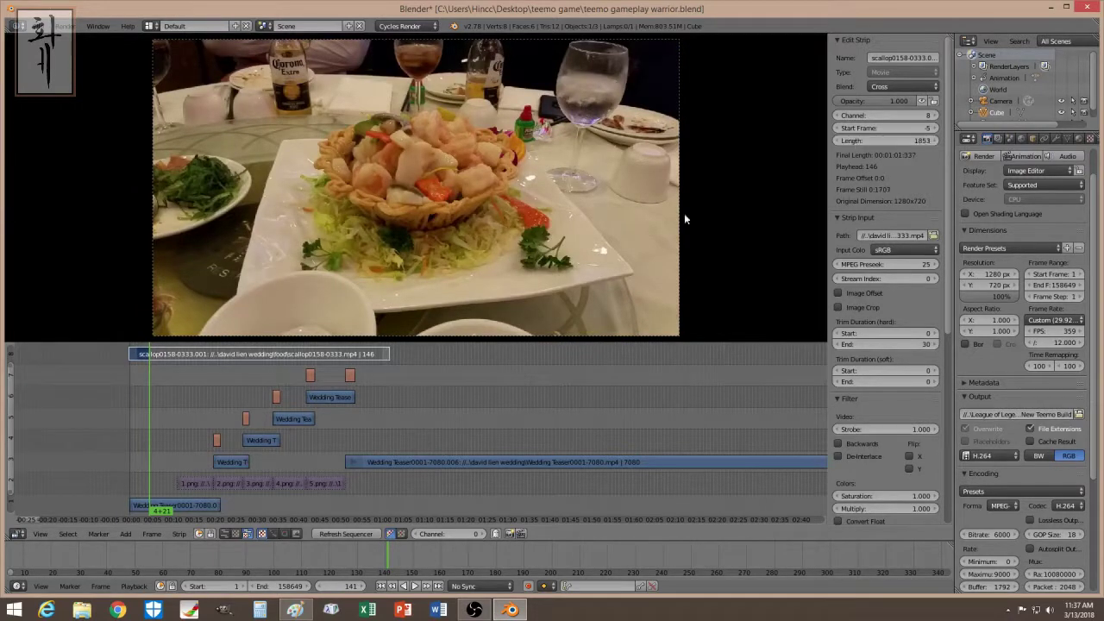
scroll(97, 448, "down", 1)
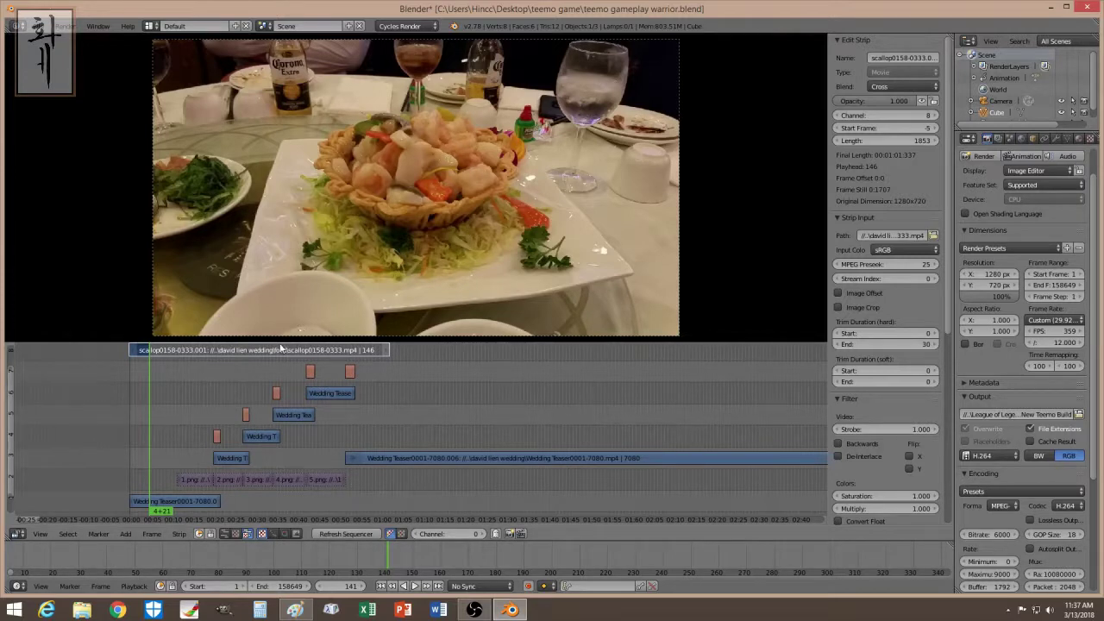
Set the scallop strip's blend to Alpha Under, then scrub and play to check the overlay.
left_click(899, 86)
left_click(901, 162)
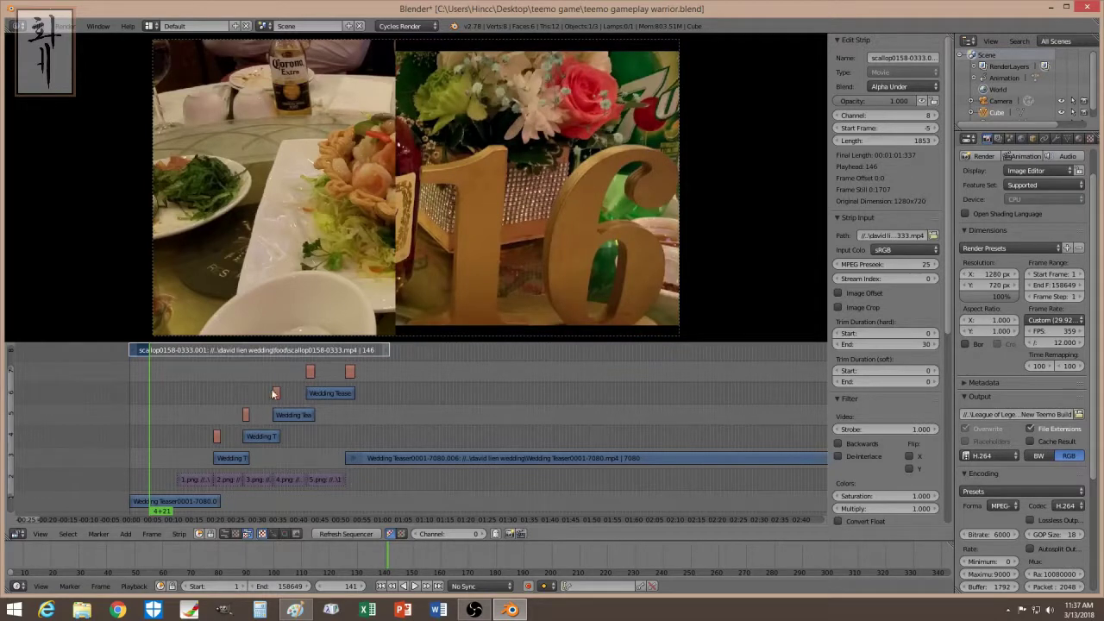
left_click_drag(204, 438, 362, 432)
key("alt+a")
left_click(139, 408)
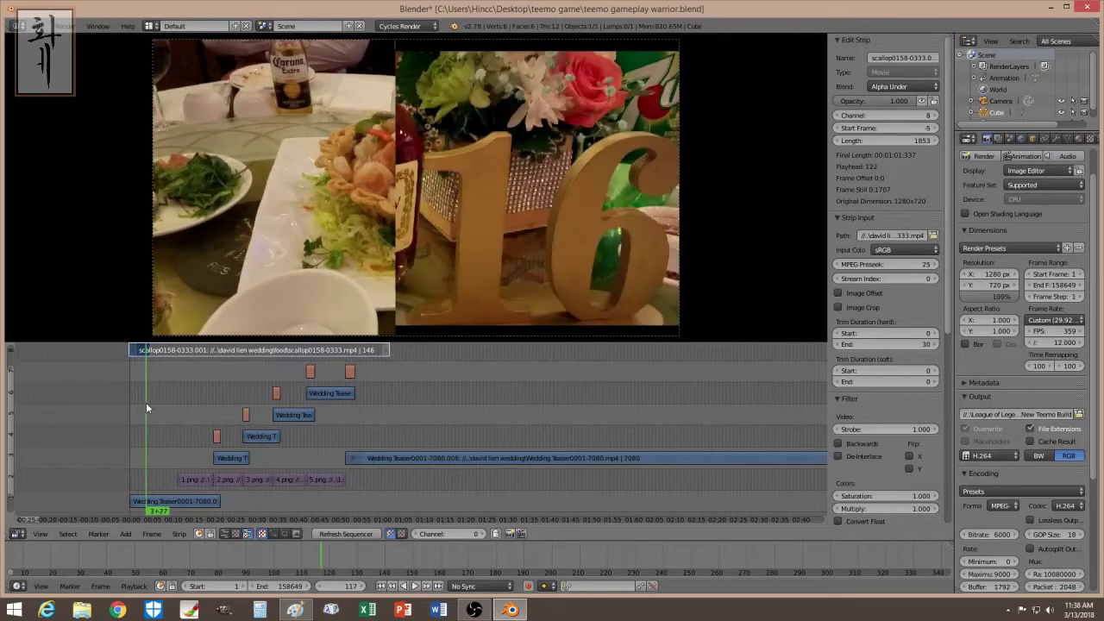
Enable image offset on the scallop strip and slide the food image left in the frame.
left_click(175, 392)
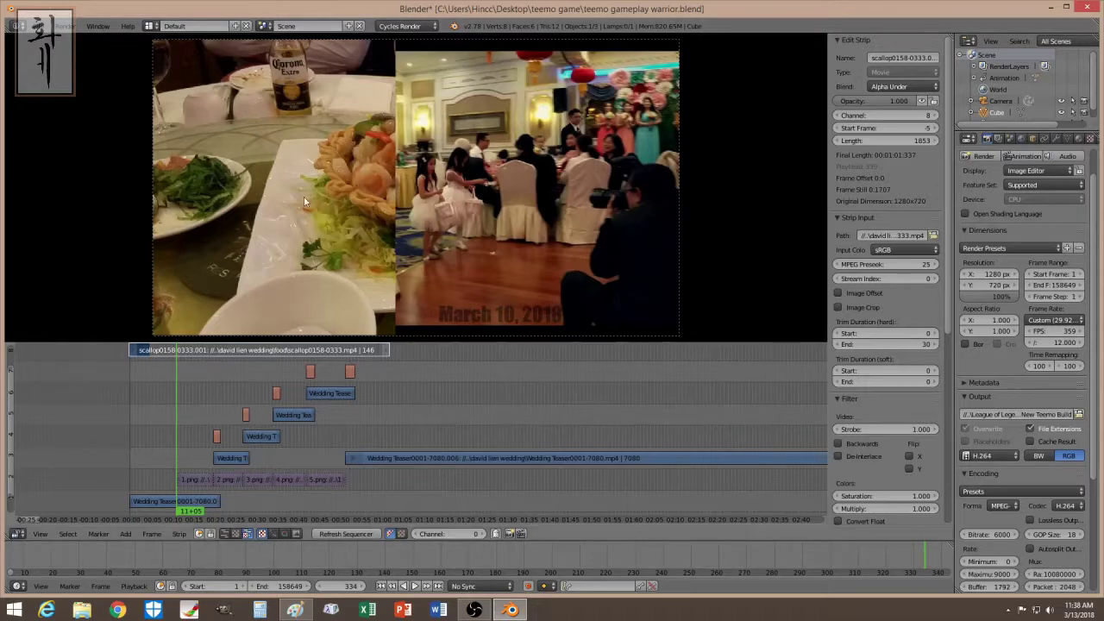
left_click(854, 294)
left_click_drag(880, 308, 695, 308)
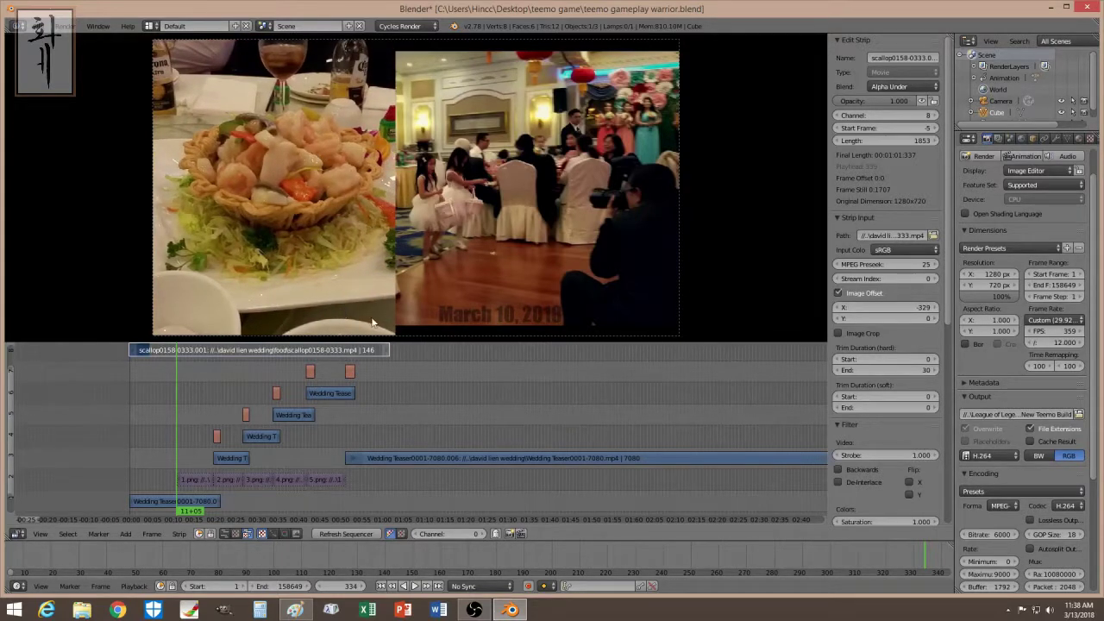
left_click_drag(888, 308, 866, 307)
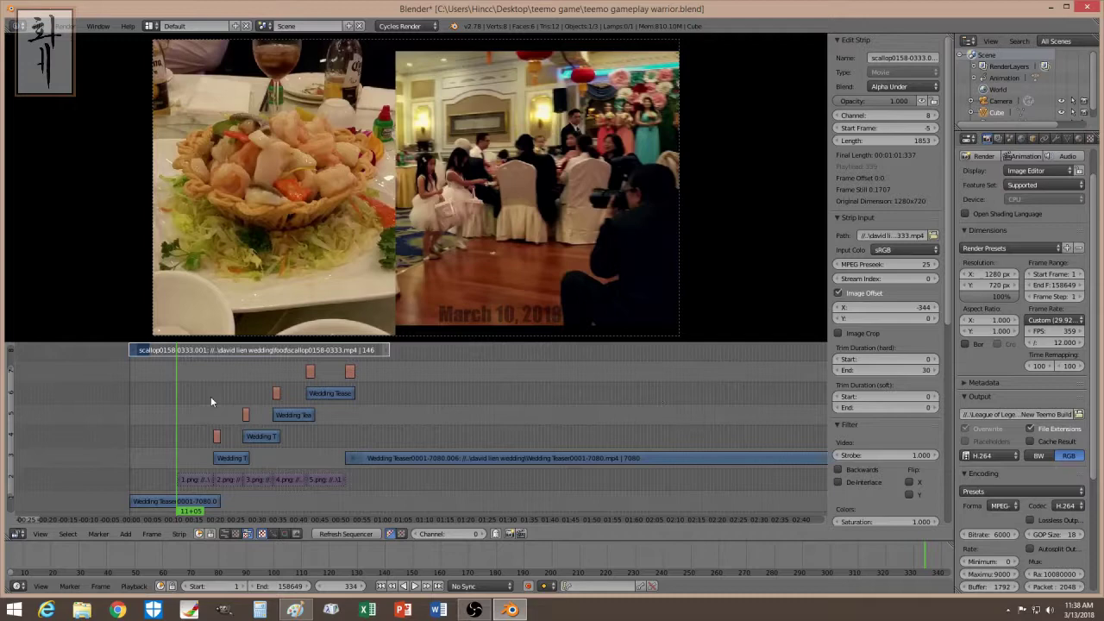
Check a later frame, rewind the preview near the start, and switch to the YouTube green-screen video.
left_click_drag(210, 396, 328, 448)
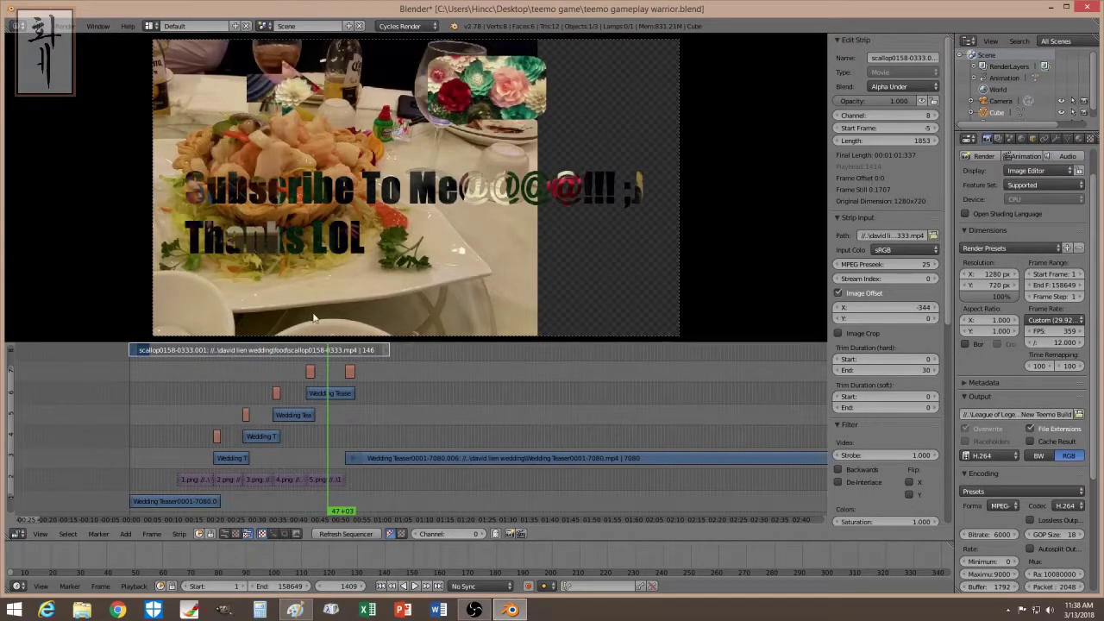
left_click(144, 390)
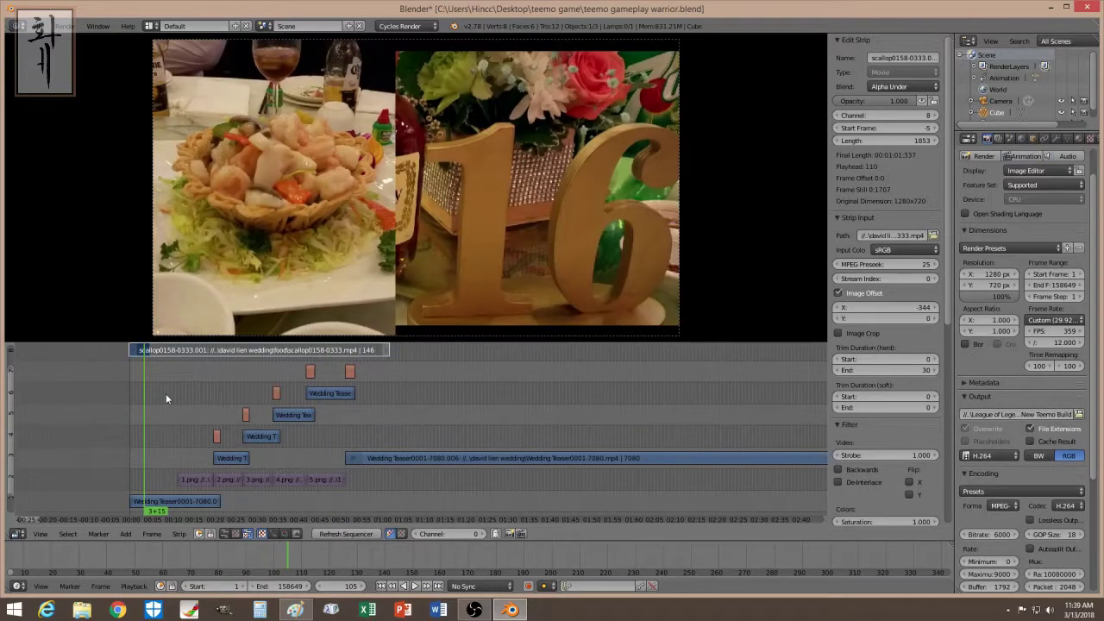
left_click(134, 405)
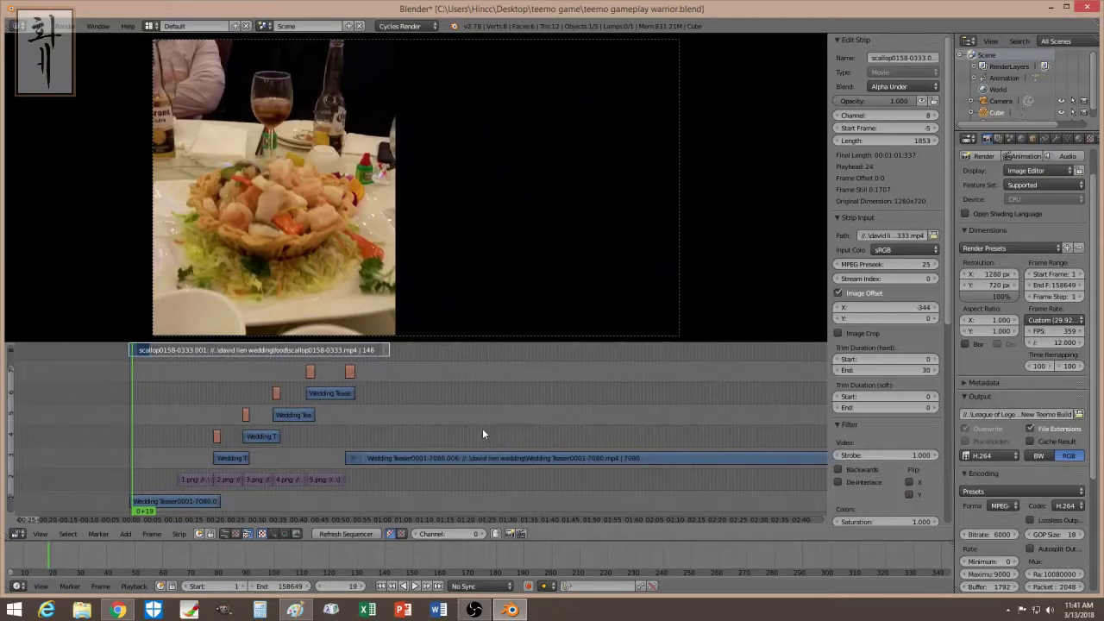
left_click(116, 610)
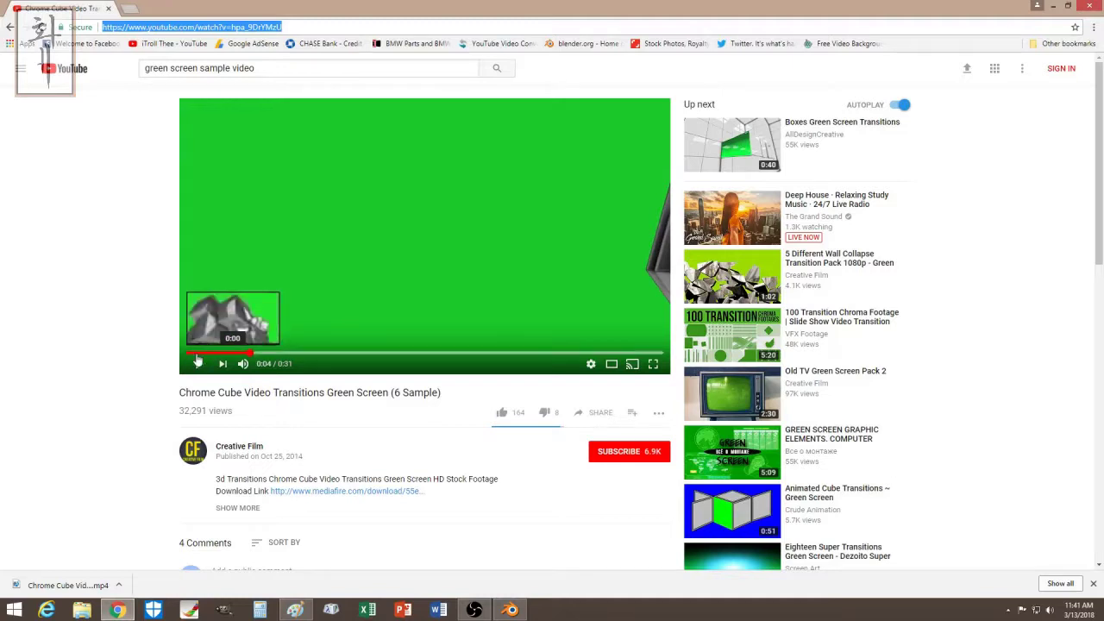
Replay the Chrome Cube green-screen sample from the start, then jump back to 0:07.
left_click(194, 355)
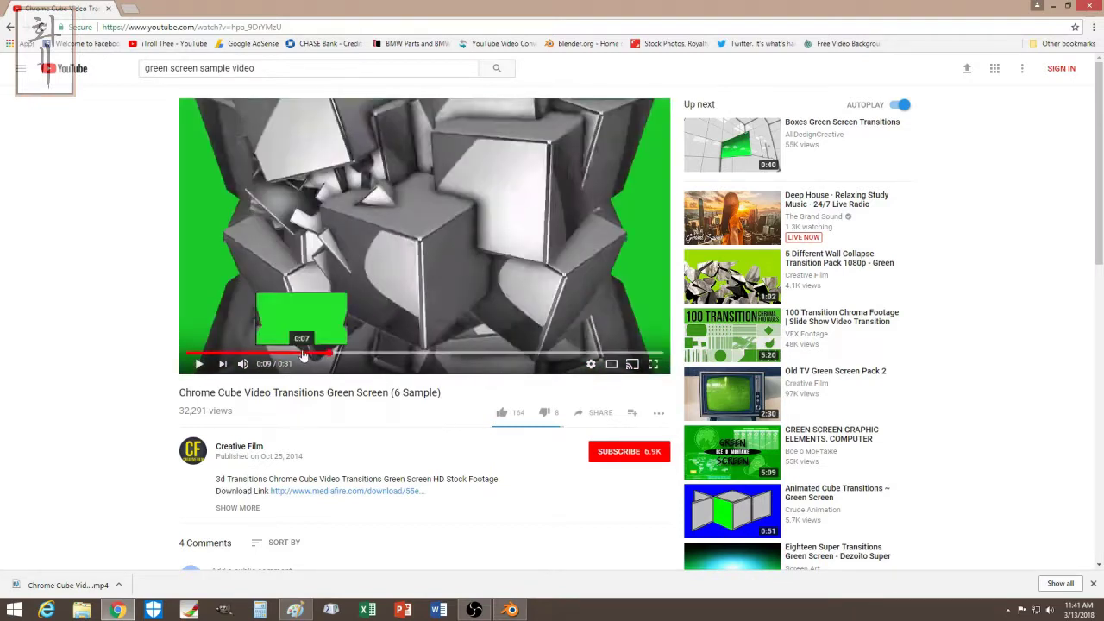
left_click(302, 354)
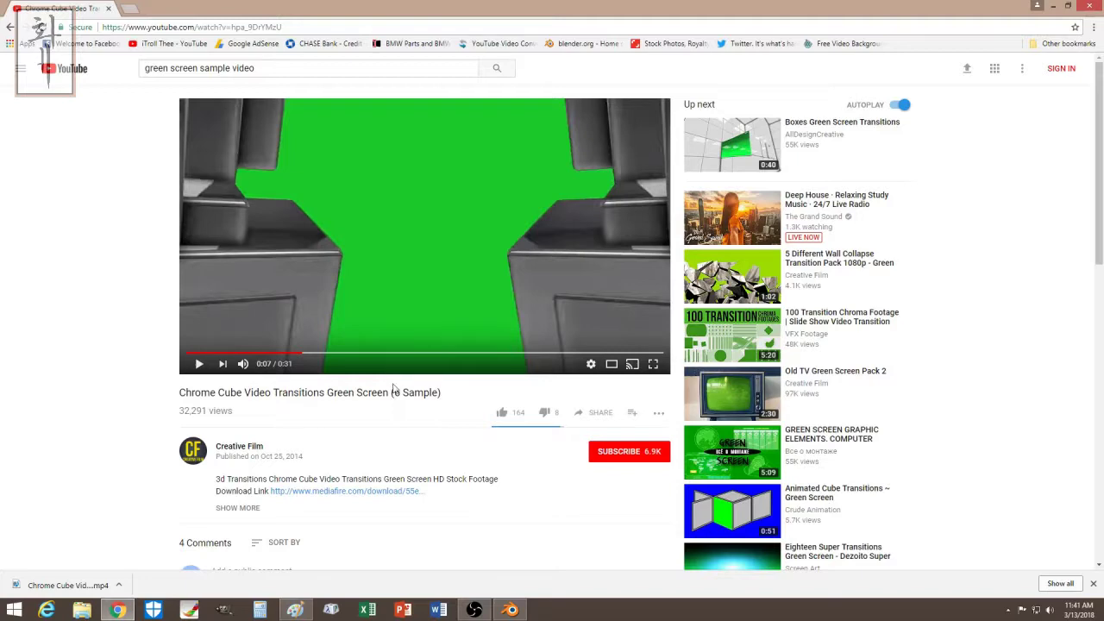
Add the Chrome Cube green-screen mp4 from Desktop\1 as a movie strip at frame 2169.
left_click(510, 609)
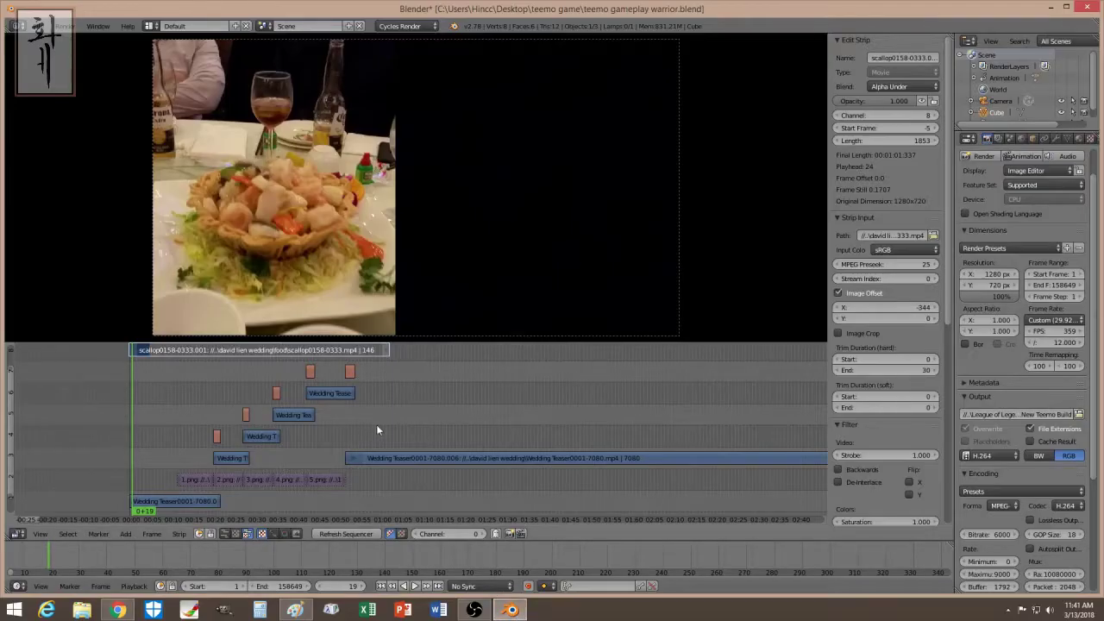
left_click(435, 411)
right_click(436, 458)
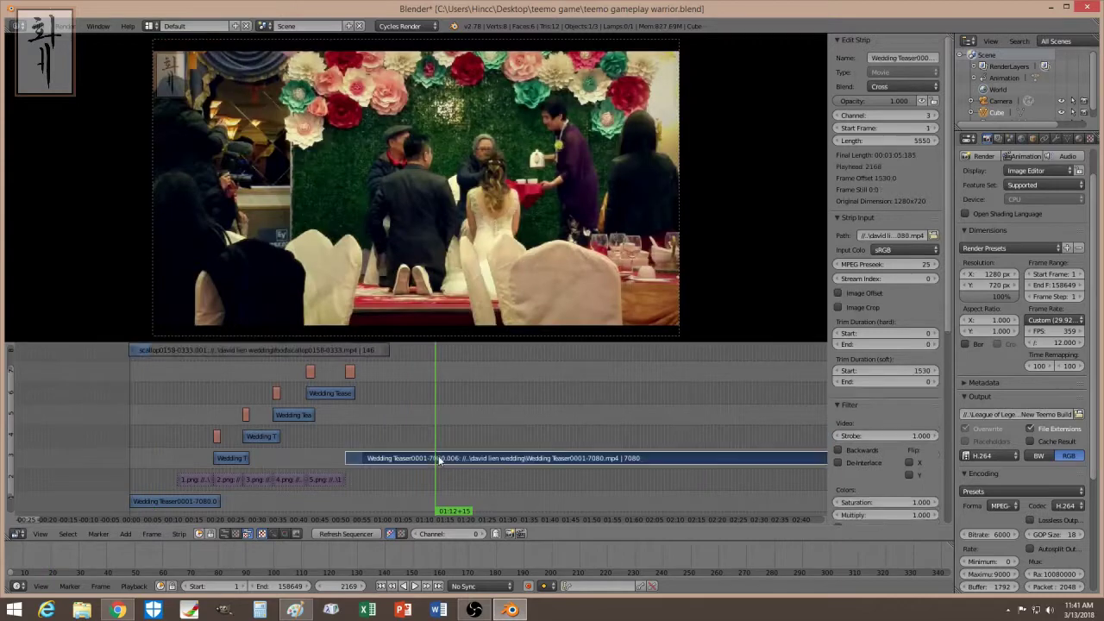
left_click(125, 534)
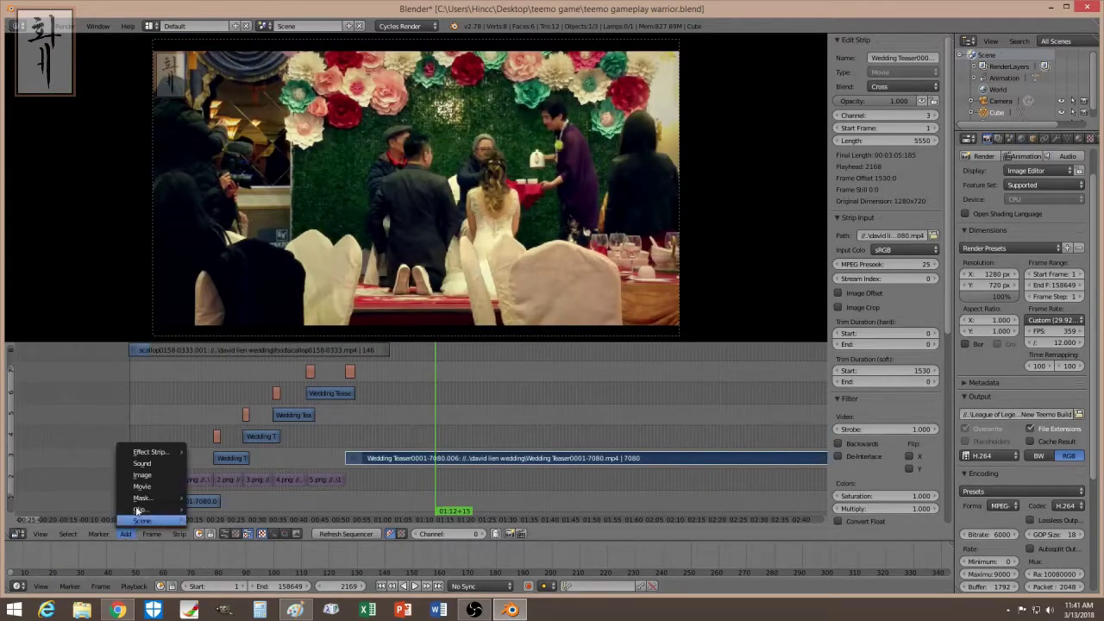
left_click(148, 485)
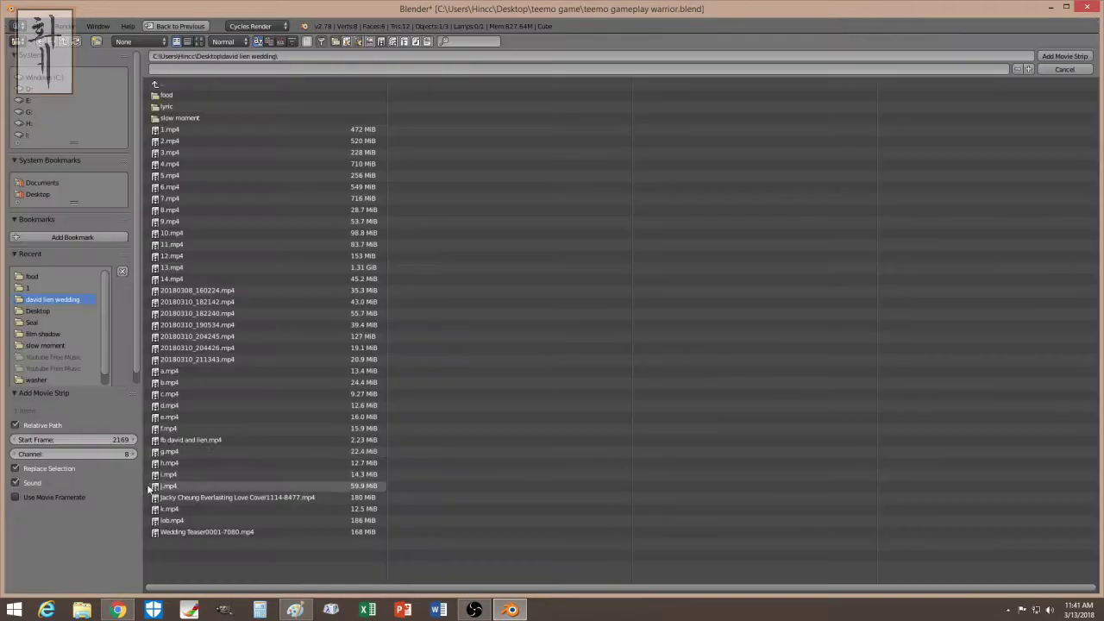
left_click(44, 192)
left_click(173, 93)
left_click(185, 95)
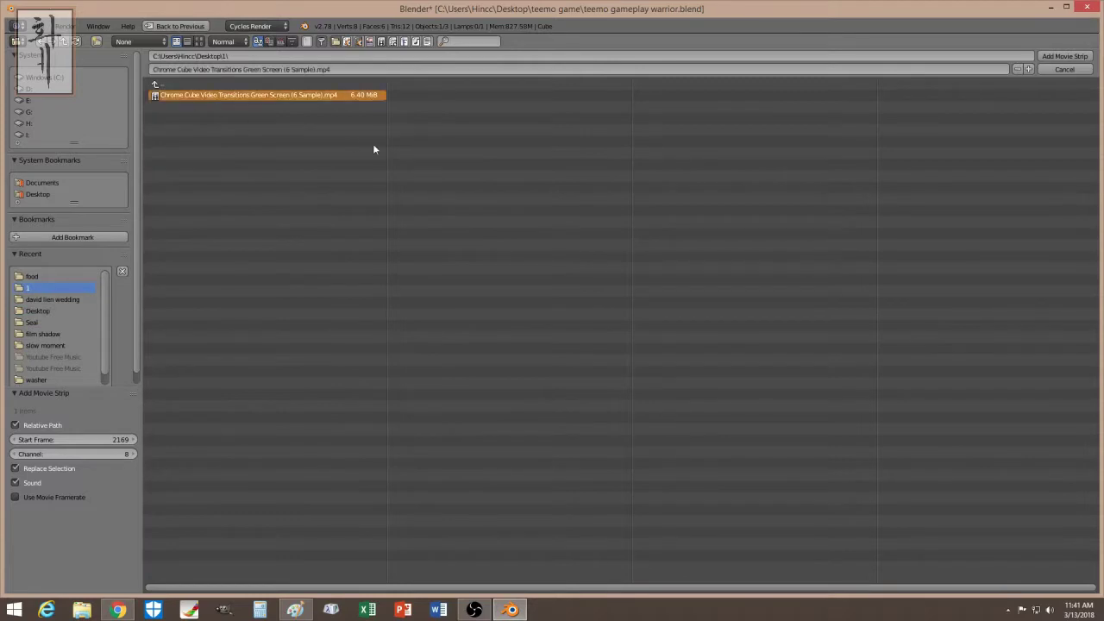
left_click(1064, 56)
Delete the clip's sound strip and lower the movie strip to channel 4.
scroll(31, 522, "right", 5, "ctrl")
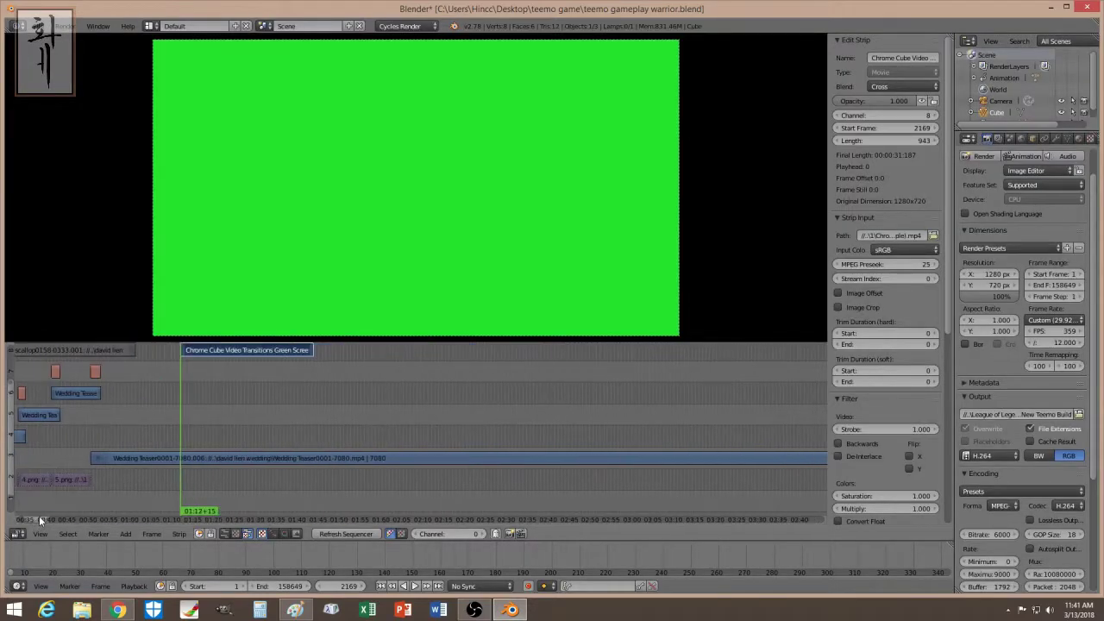
scroll(12, 463, "up", 3, "shift")
left_click(365, 395)
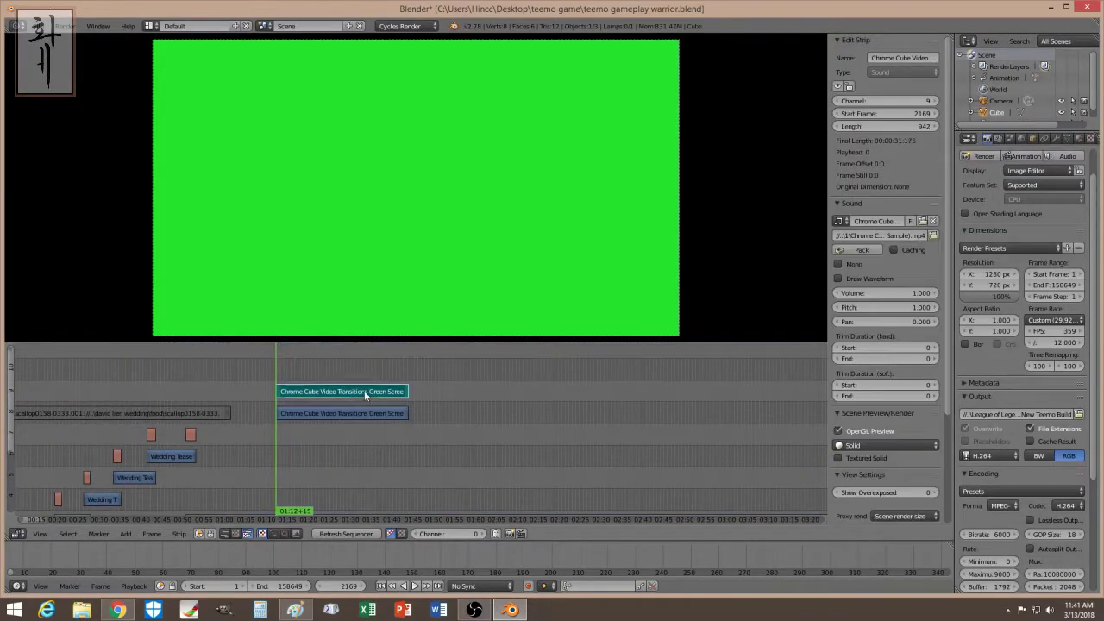
key("Delete")
left_click(389, 412)
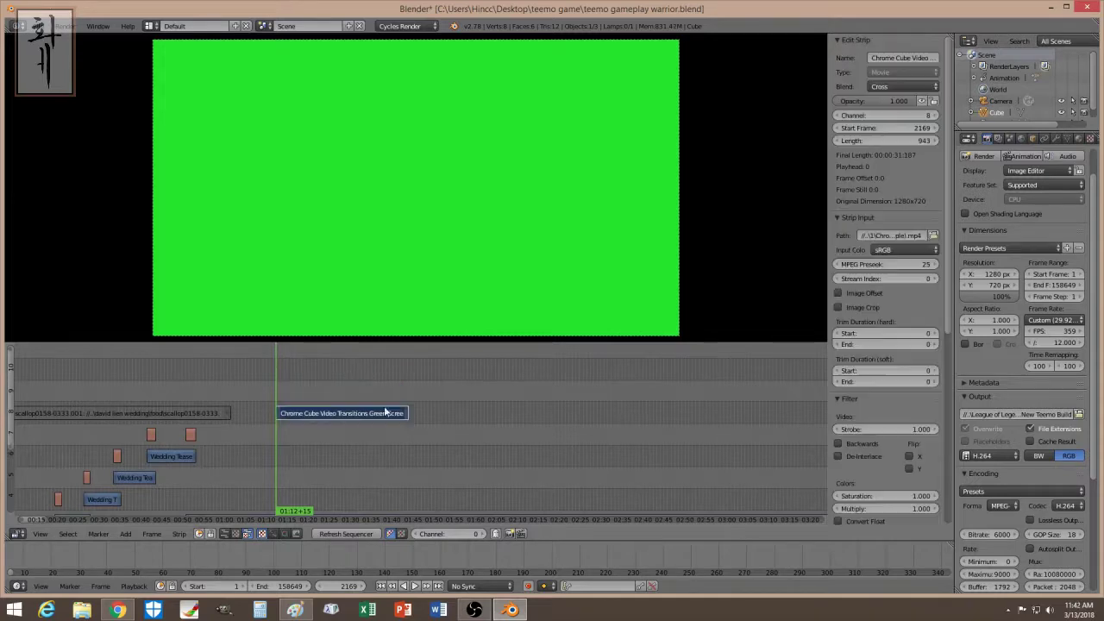
left_click(838, 116)
left_click(837, 116)
left_click(837, 115)
left_click(838, 116)
scroll(15, 405, "down", 3, "shift")
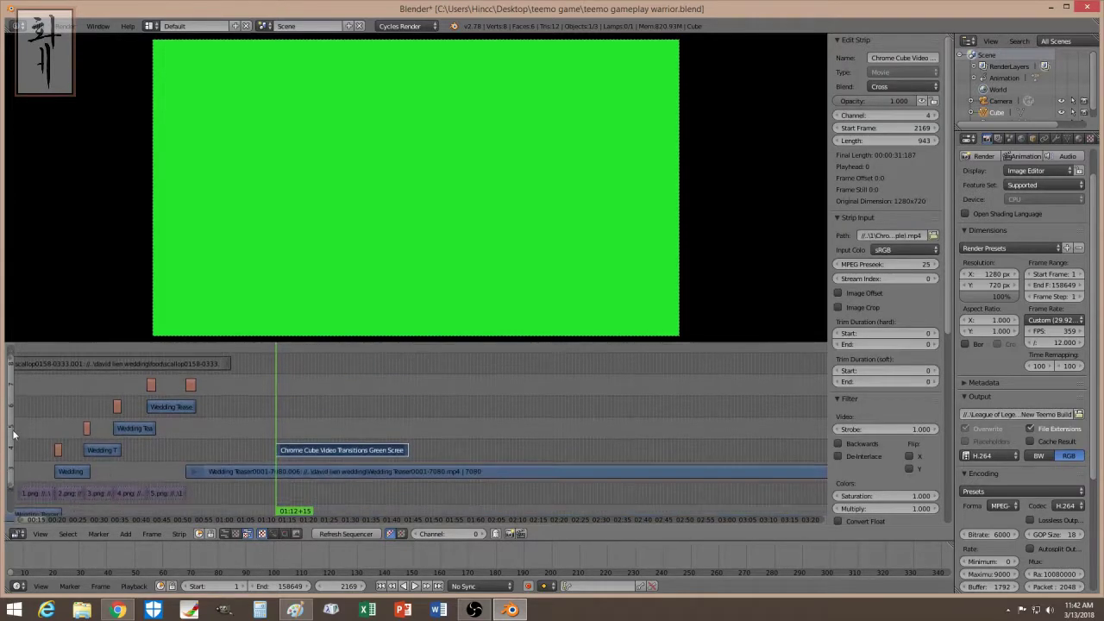
Play and scrub the cube clip, inspect each Wedding Teaser strip, then reselect the Chrome Cube strip.
key("alt+a")
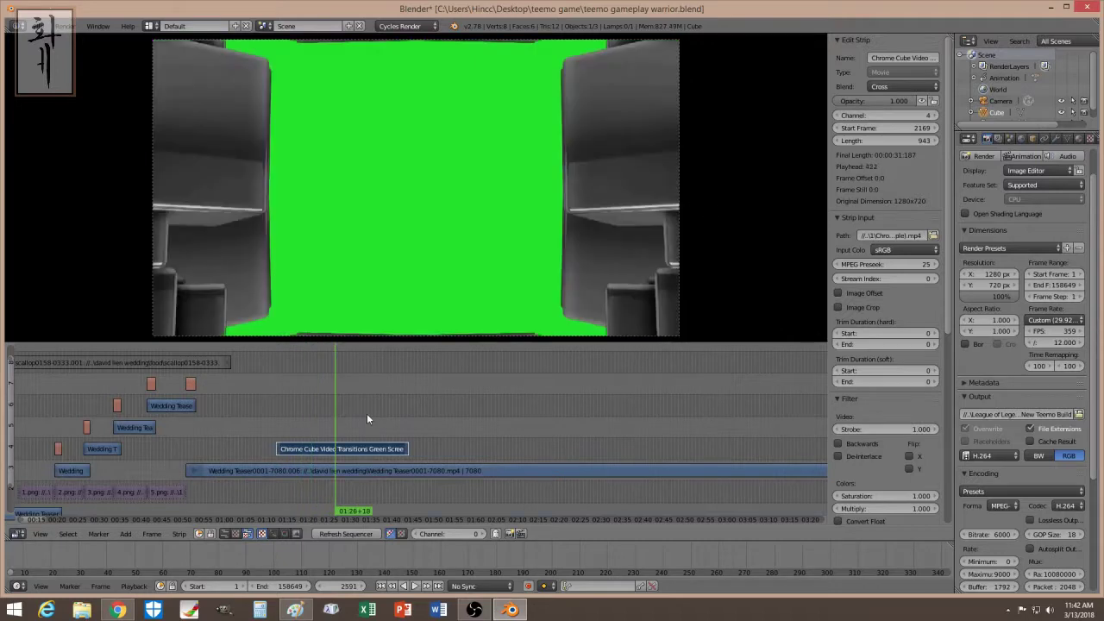
mouse_move(281, 410)
left_mouse_down()
mouse_move(310, 411)
mouse_move(290, 412)
mouse_move(300, 413)
left_mouse_up()
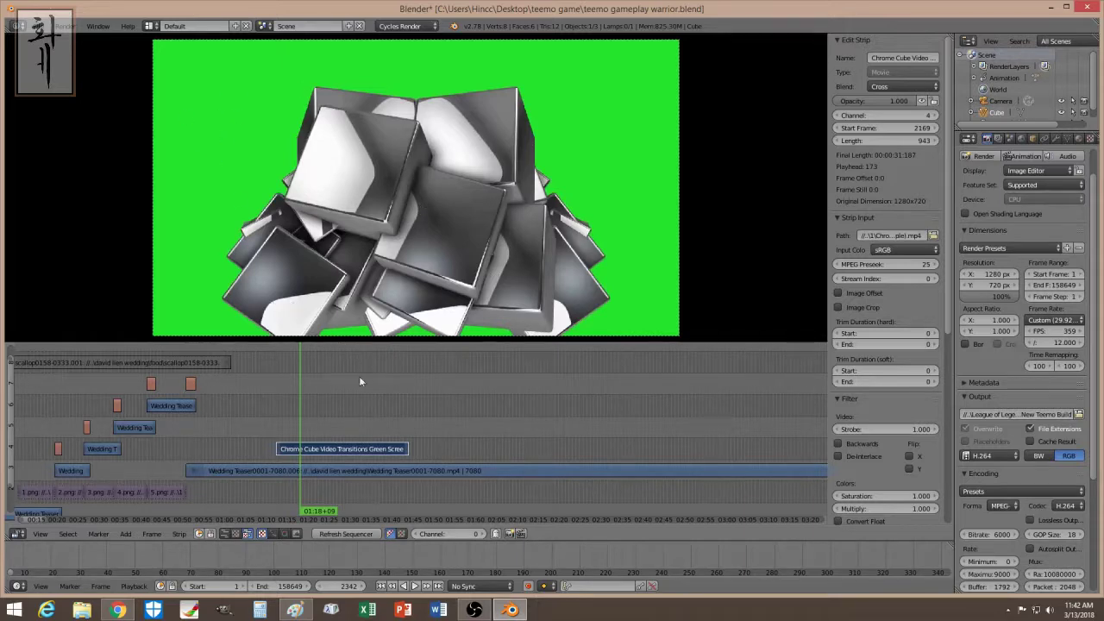
left_click(82, 470)
left_click(104, 448)
left_click(136, 426)
left_click(160, 406)
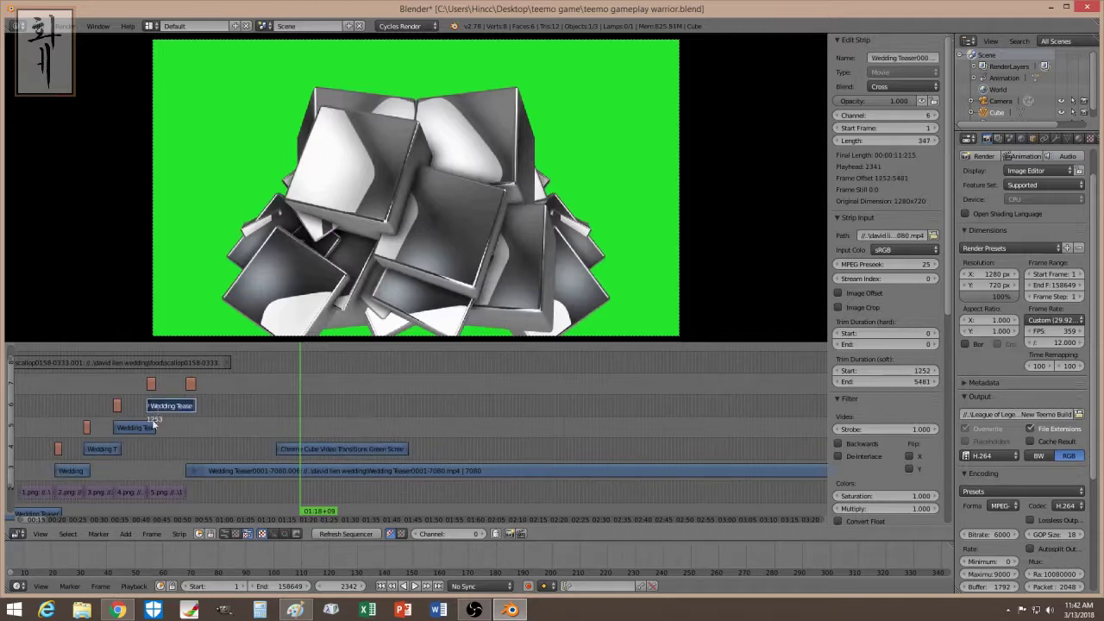
left_click(135, 427)
left_click(101, 448)
left_click(71, 469)
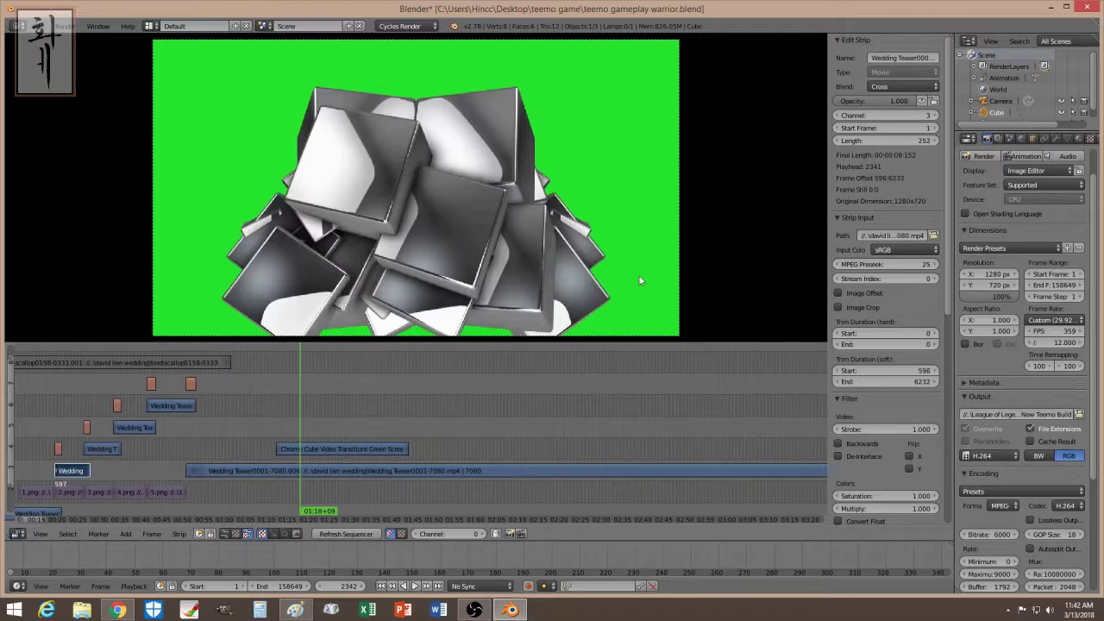
left_click(339, 449)
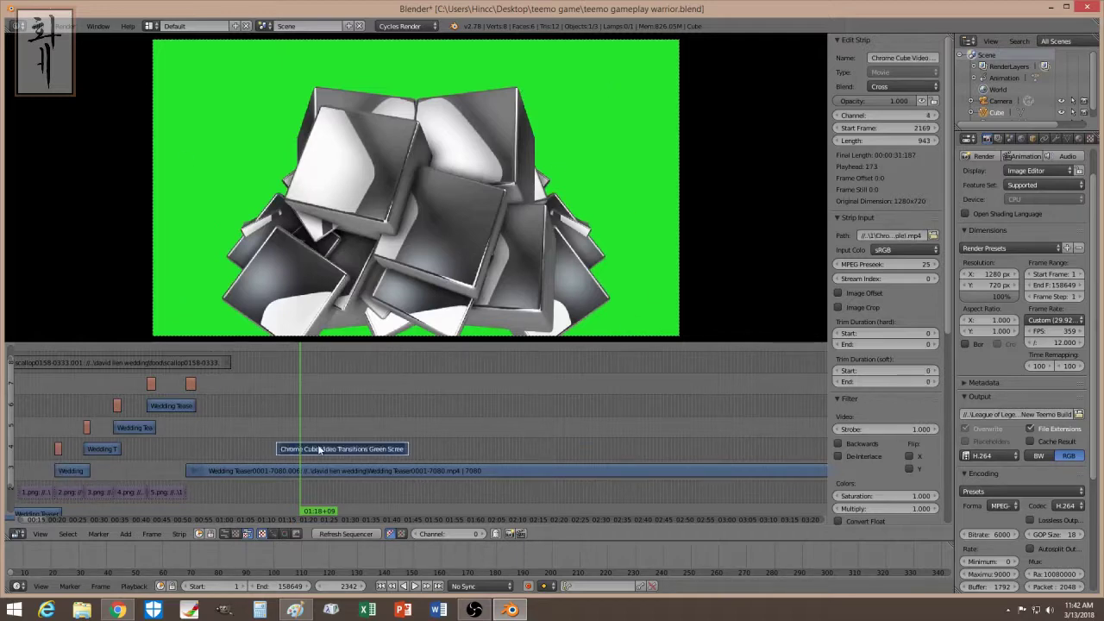
Duplicate the Chrome Cube strip onto channel 5 above the original.
key("shift+d")
left_click(317, 432)
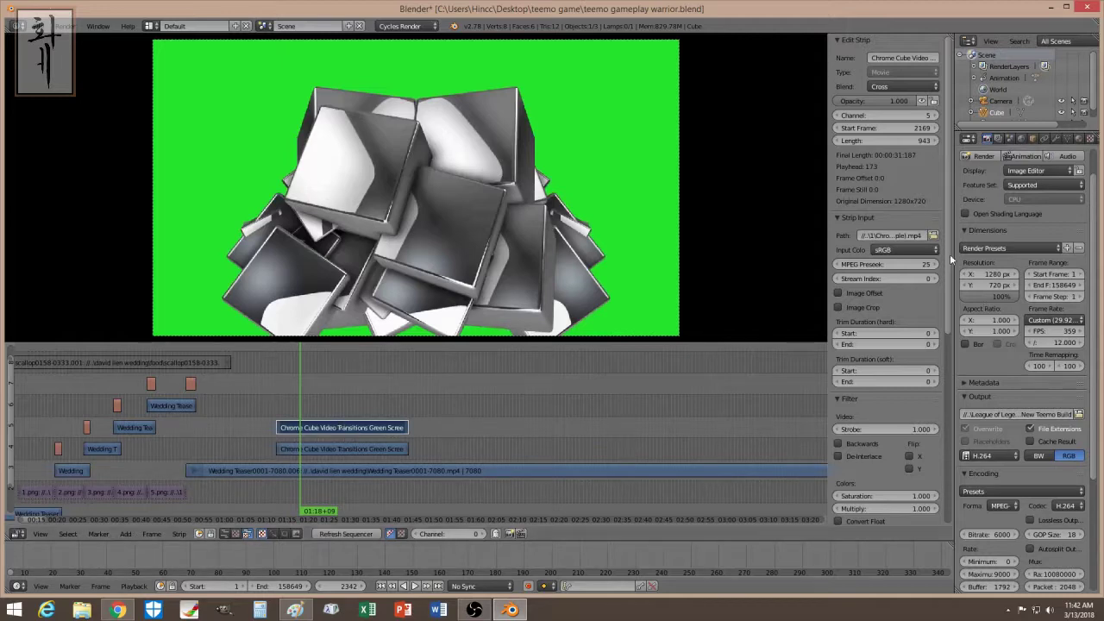
scroll(888, 388, "down", 8)
Add two Hue Correct modifiers and a Curves modifier to the copy.
left_click(888, 501)
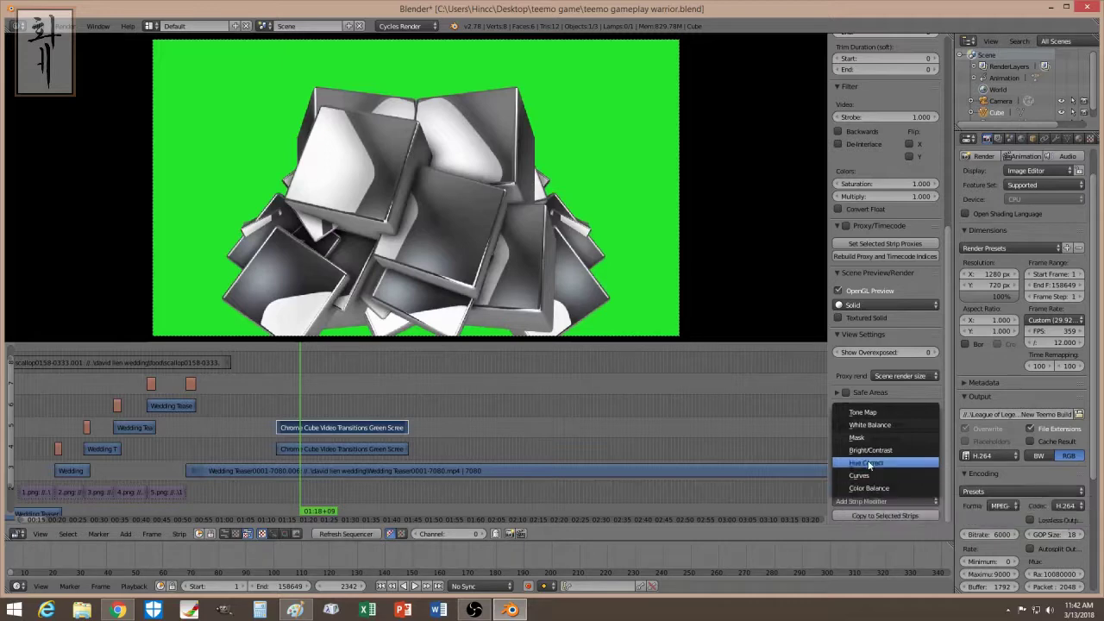
left_click(888, 462)
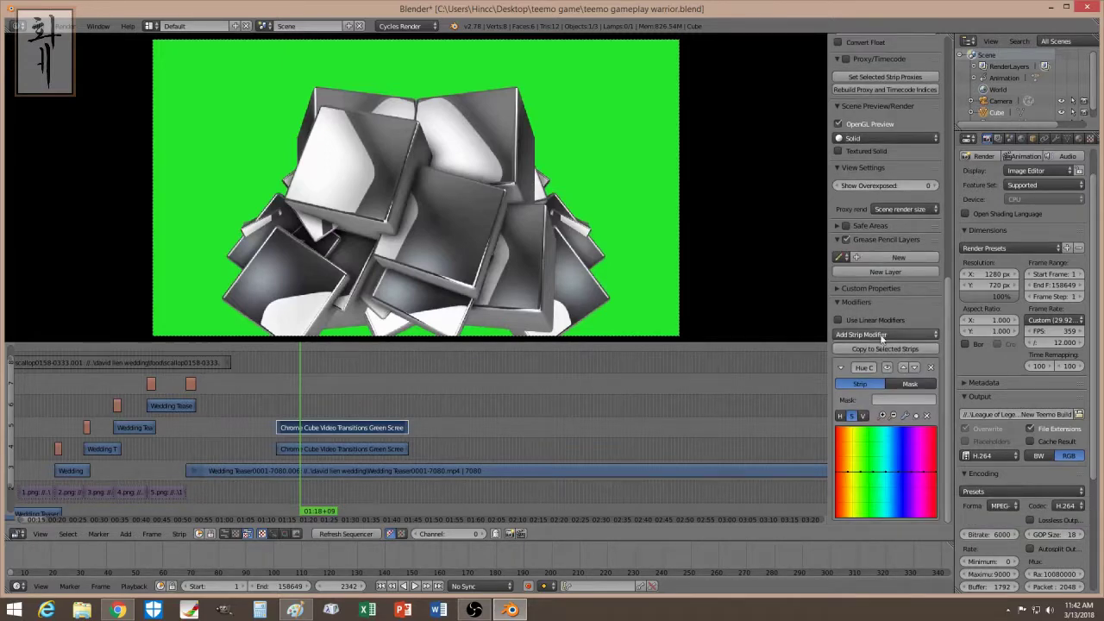
left_click(886, 334)
left_click(870, 373)
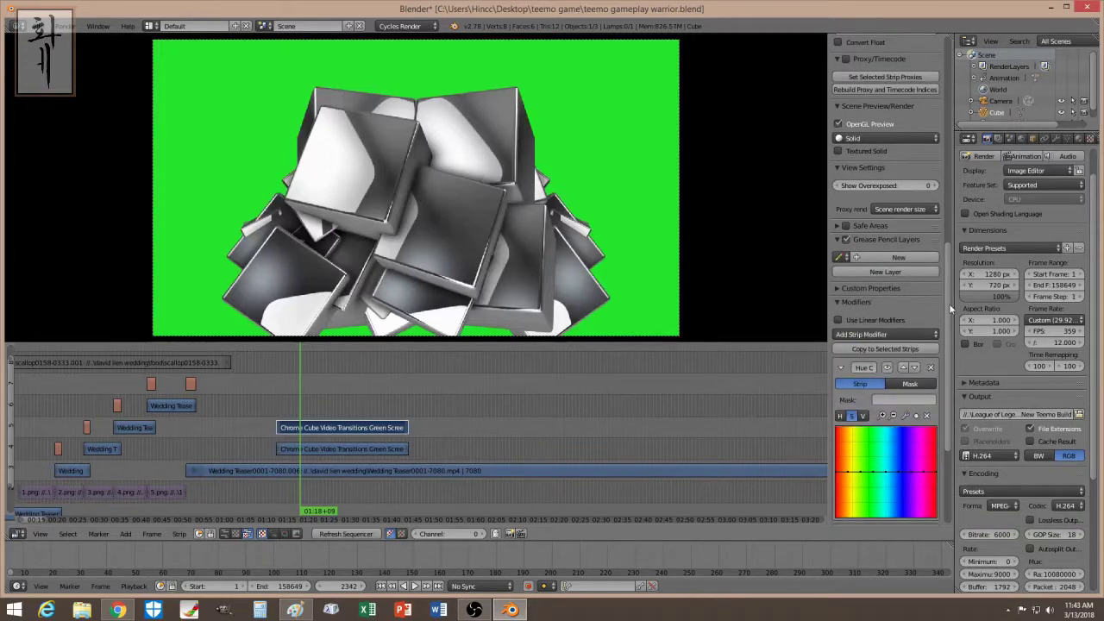
scroll(887, 291, "down", 2)
left_click(878, 274)
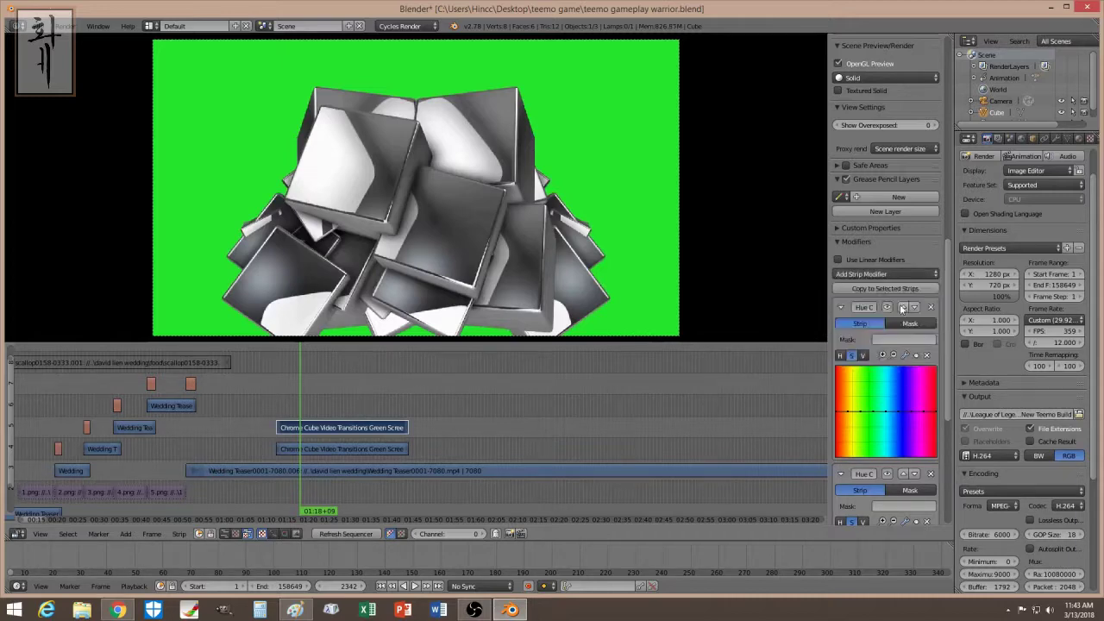
left_click_drag(949, 282, 941, 354)
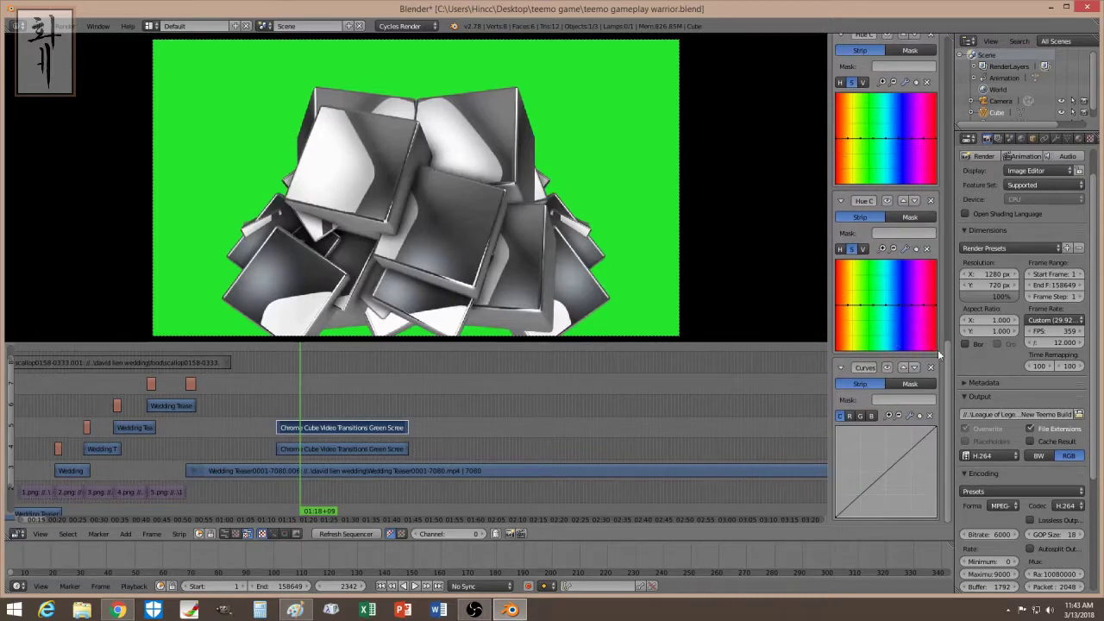
Drag the first Hue Correct V curve down to 0 around green, turning the background black.
scroll(871, 259, "up", 5)
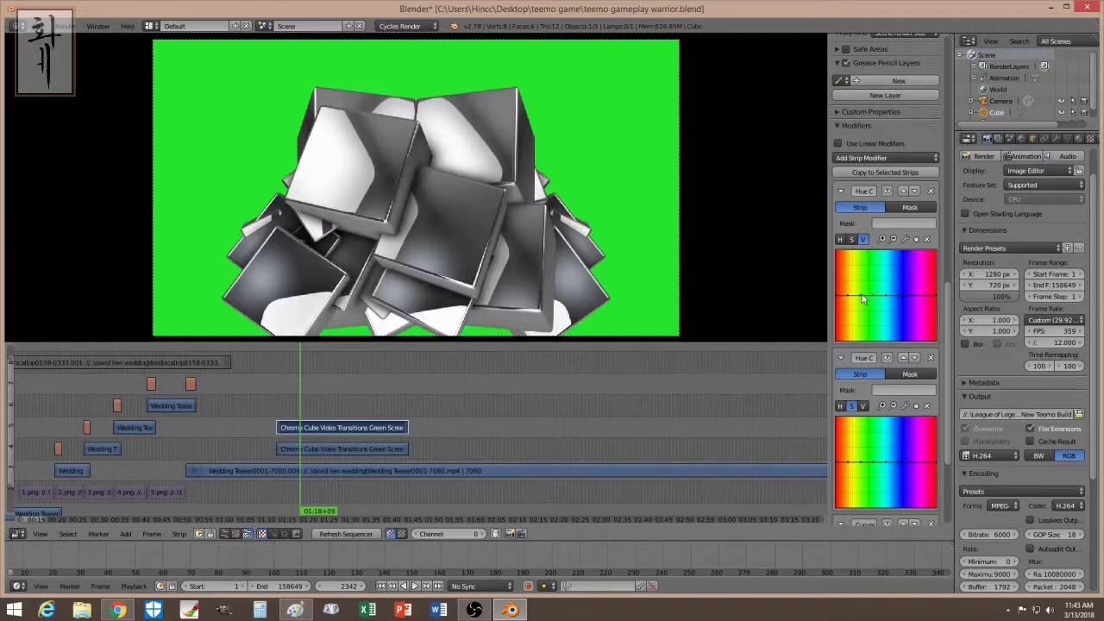
left_click_drag(862, 297, 866, 341)
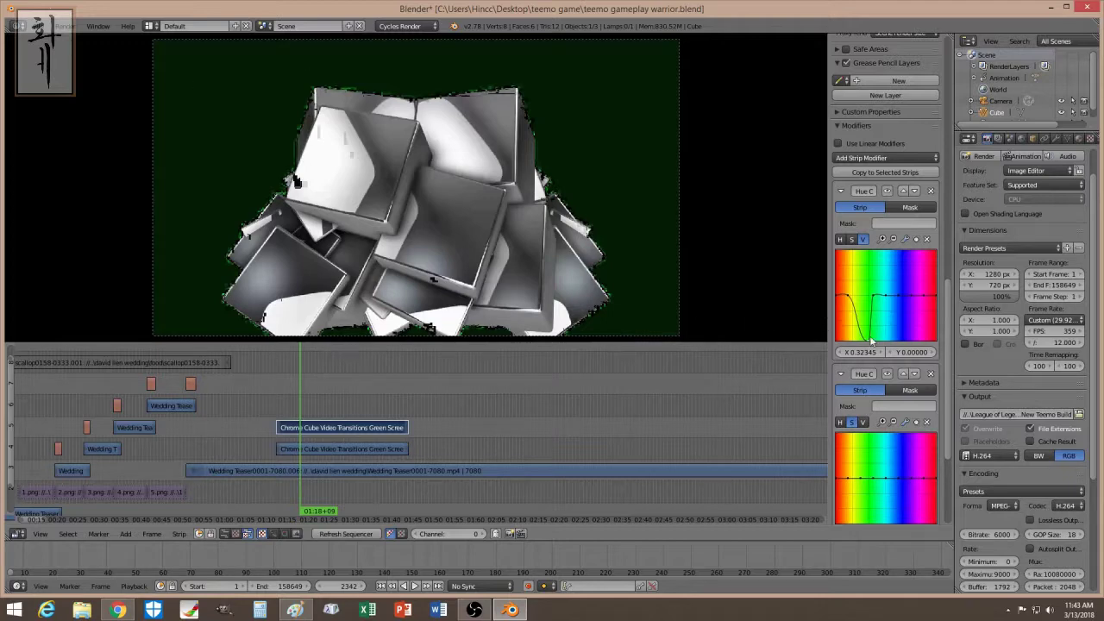
left_click_drag(856, 338, 854, 340)
left_click_drag(873, 298, 867, 362)
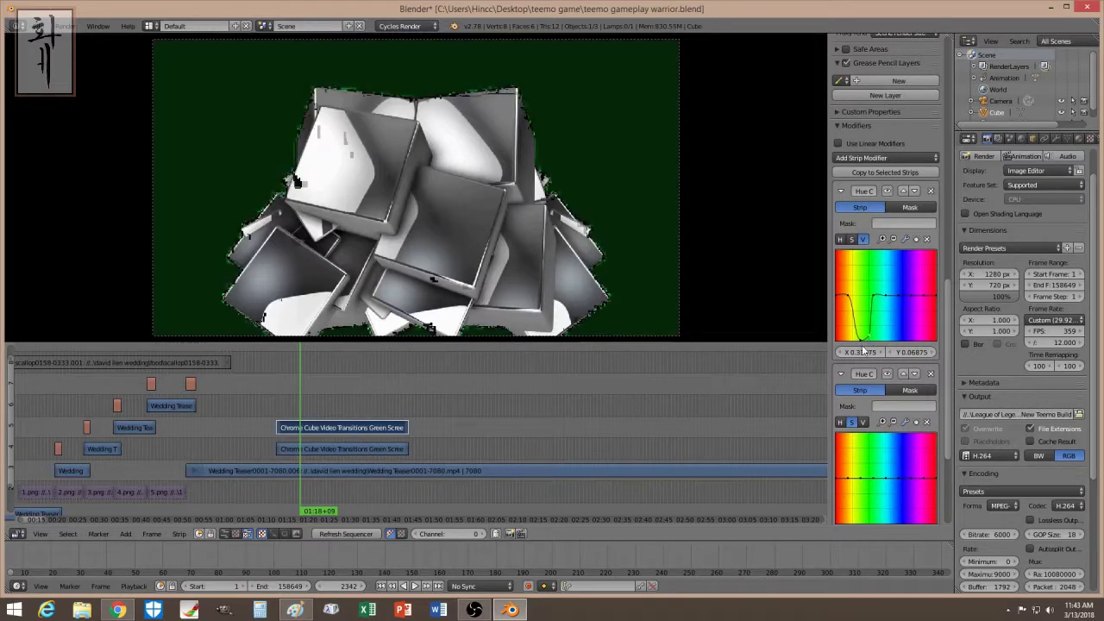
left_click_drag(868, 335, 863, 343)
left_click_drag(868, 338, 871, 343)
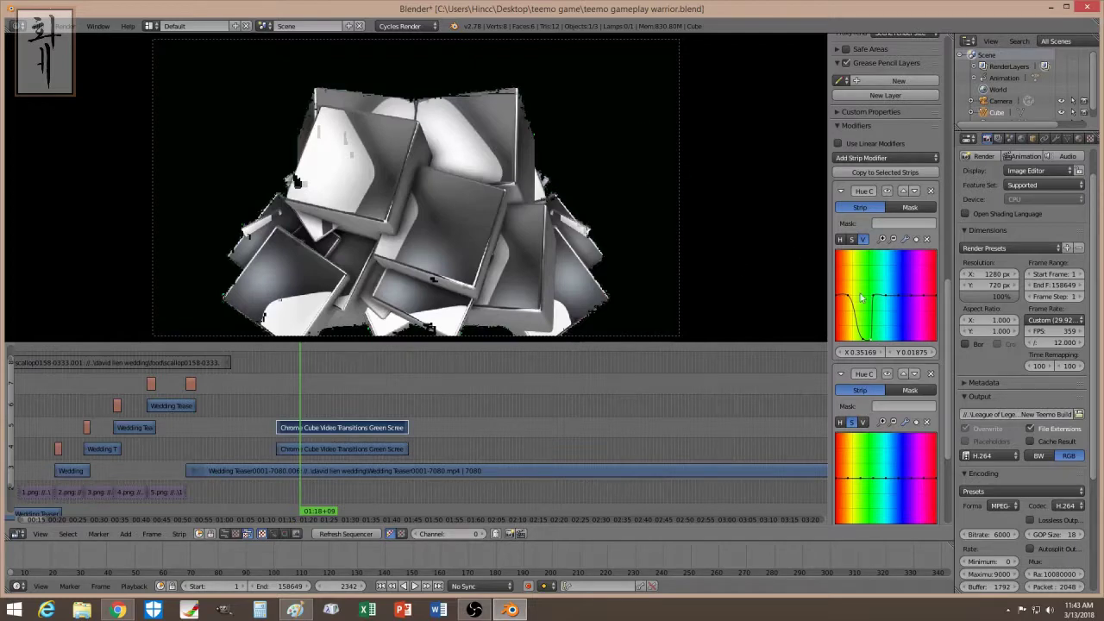
mouse_move(871, 341)
left_mouse_down()
mouse_move(862, 295)
mouse_move(862, 323)
left_mouse_up()
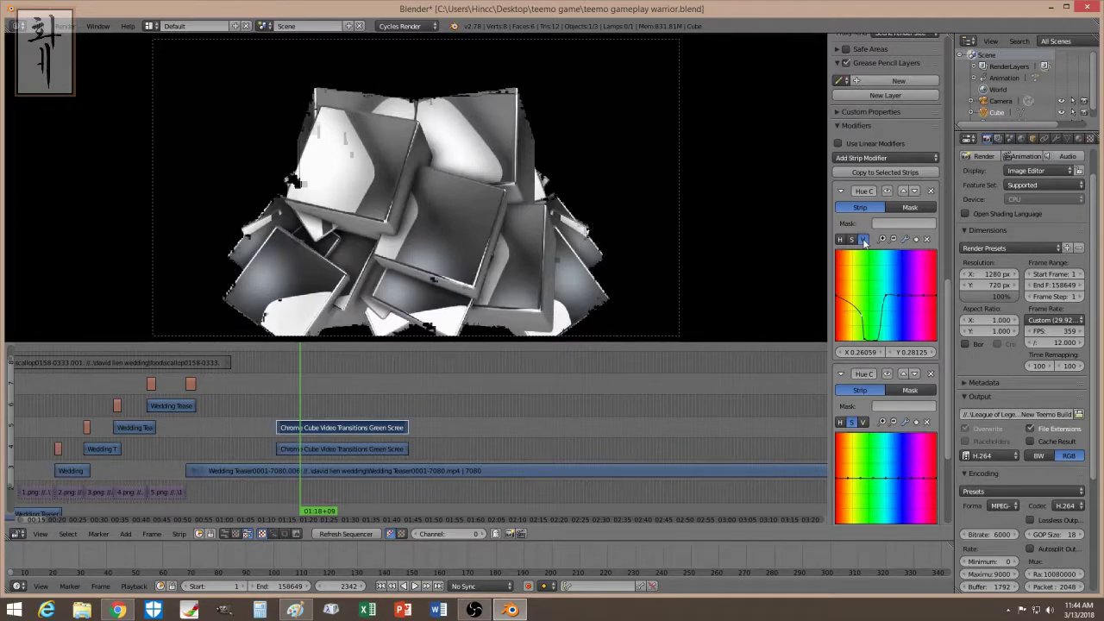
Delete points and reshape the second Hue Correct saturation curve into a narrow left peak.
scroll(856, 267, "down", 4)
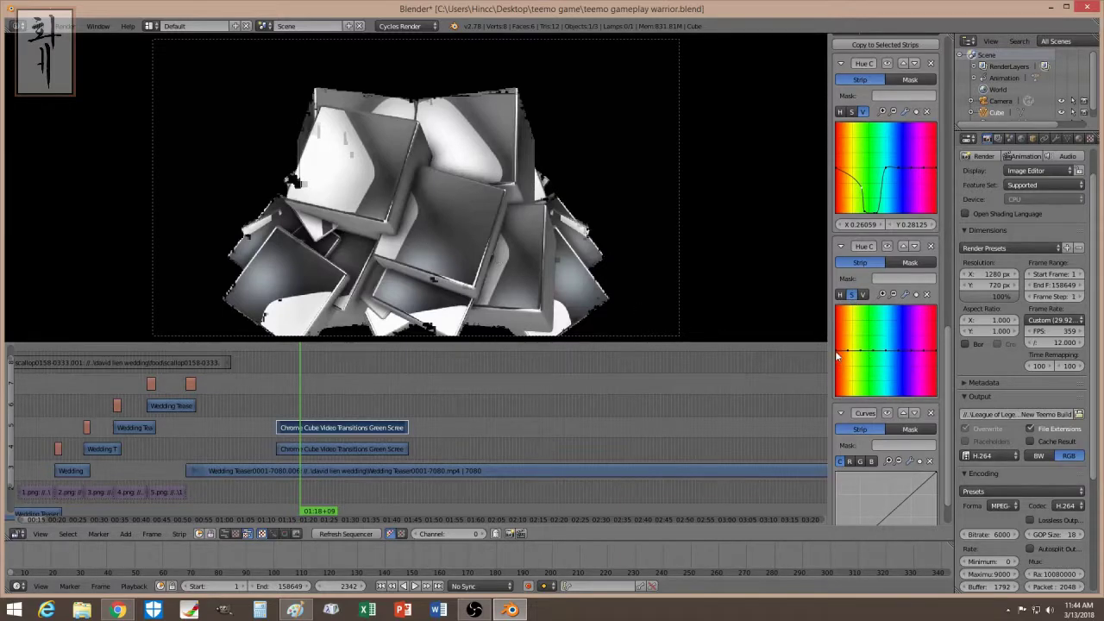
left_click(860, 350)
left_click_drag(861, 350, 836, 384)
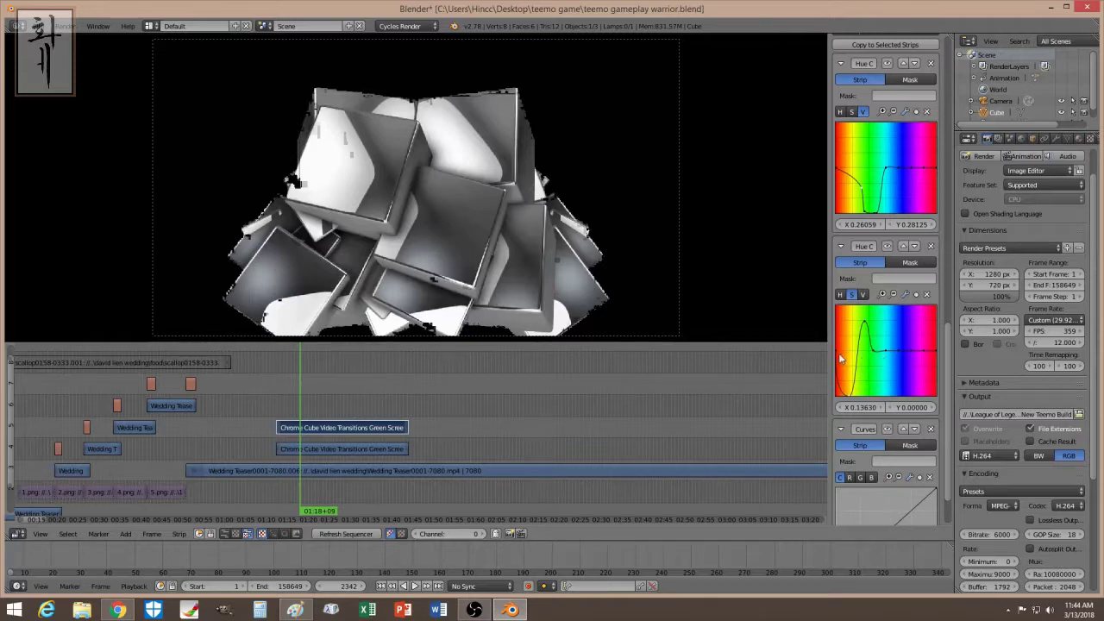
left_click_drag(845, 390, 832, 389)
left_click(930, 295)
left_click(873, 350)
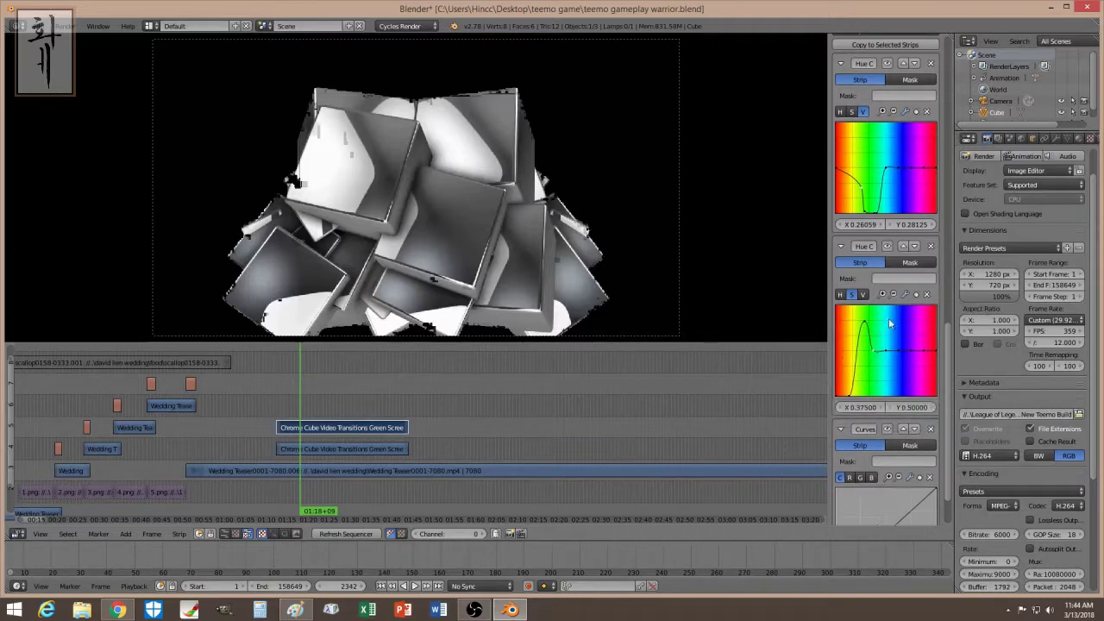
left_click(929, 295)
left_click(897, 336)
left_click_drag(886, 351, 877, 396)
left_click_drag(905, 354, 918, 396)
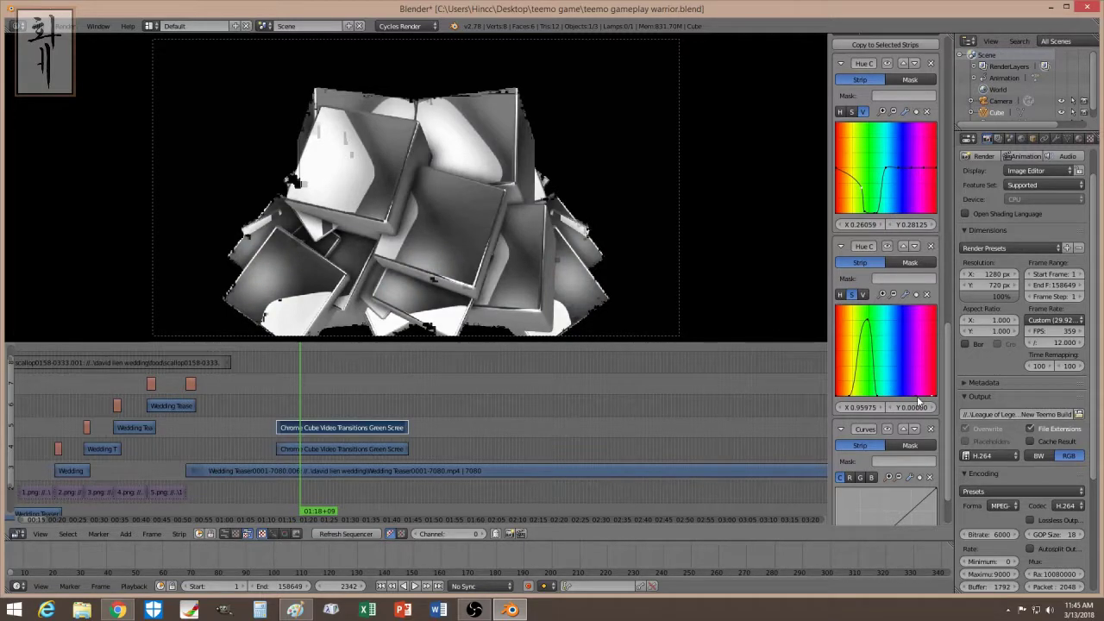
Add a point and pull the hue curve into dips, then return to the saturation curve.
left_click(841, 295)
left_click(836, 349)
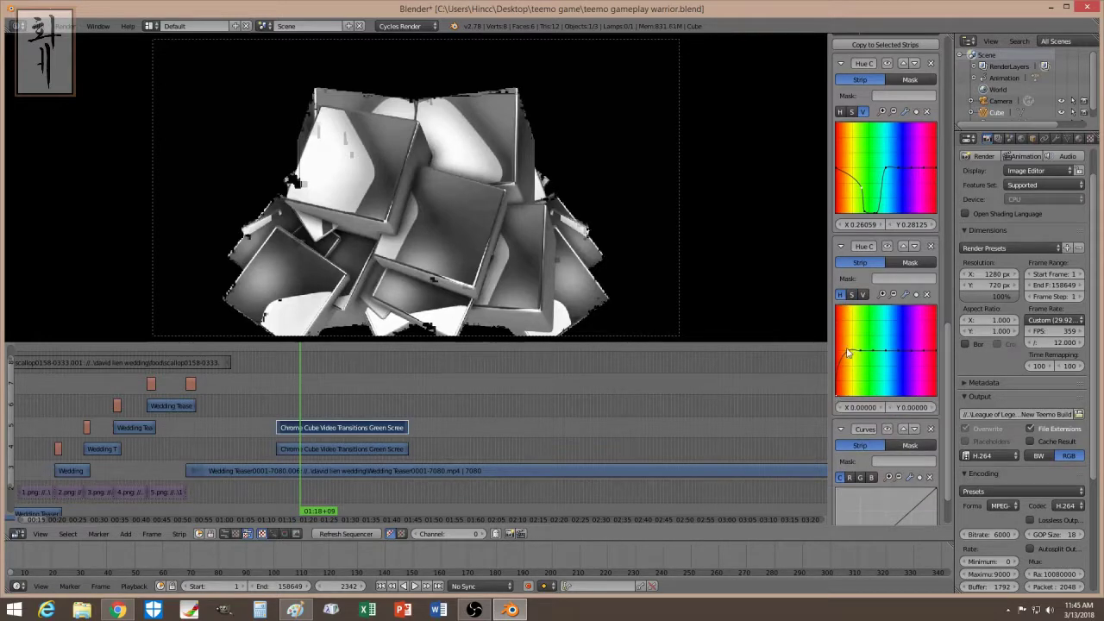
left_click_drag(863, 351, 923, 394)
left_click_drag(890, 358, 856, 390)
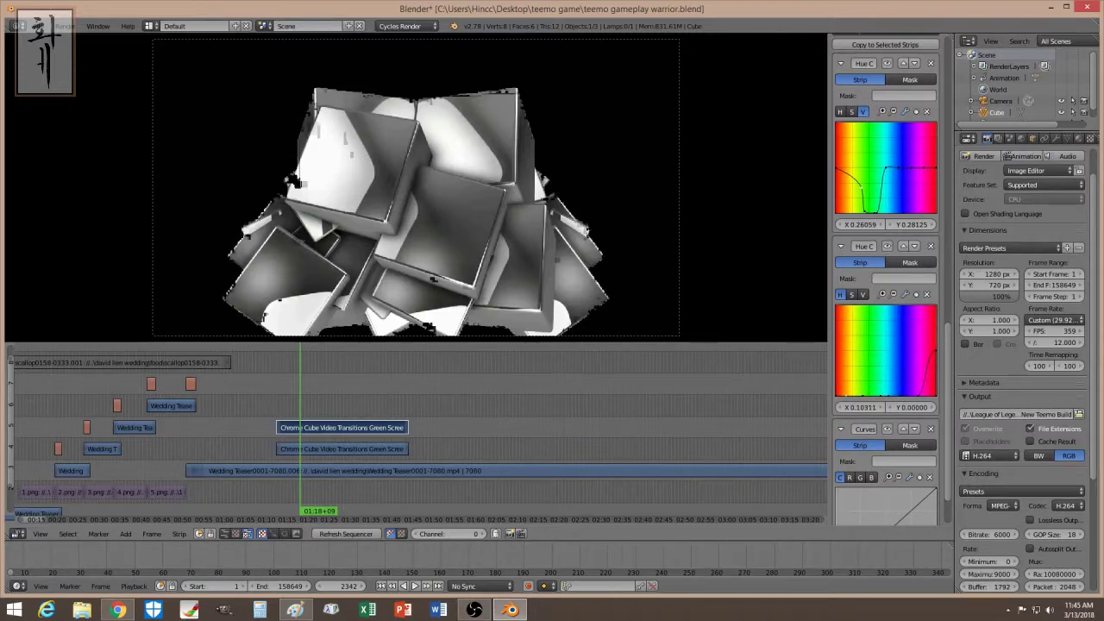
left_click(862, 294)
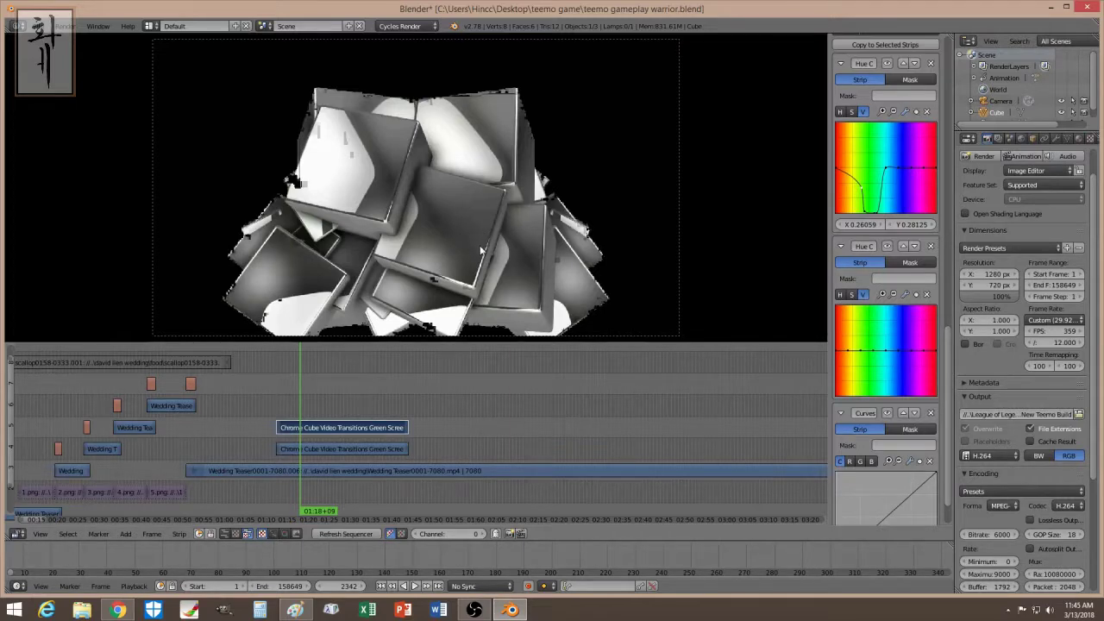
left_click(850, 294)
Bend the Curves modifier to rise steeply from the left and flatten at full white.
left_click_drag(948, 352, 936, 517)
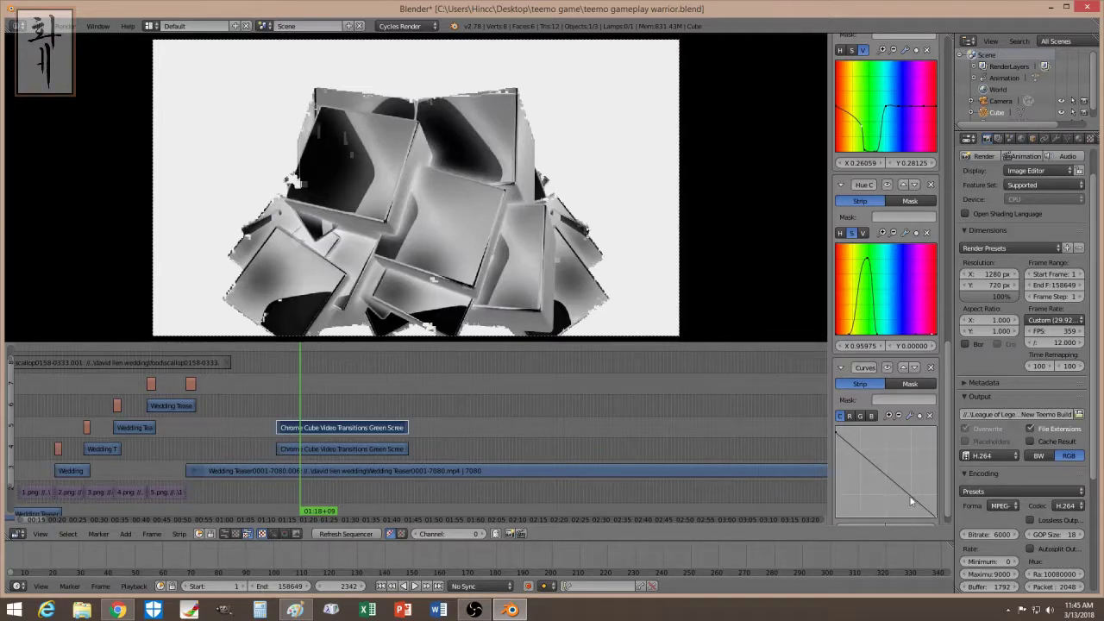
left_click_drag(936, 515, 838, 431)
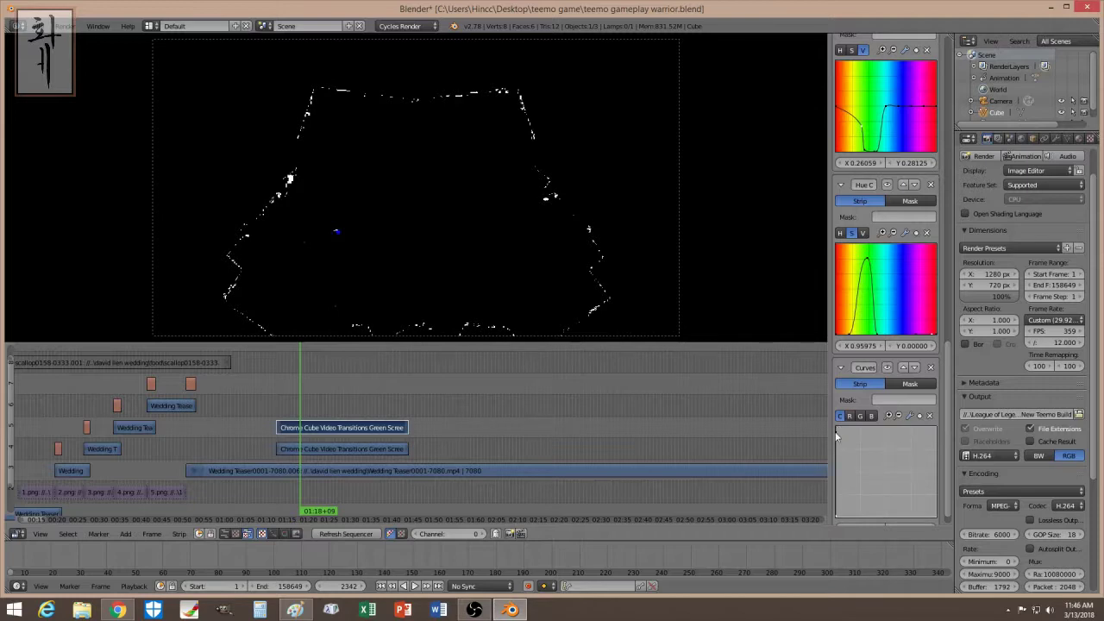
left_click_drag(842, 433, 927, 446)
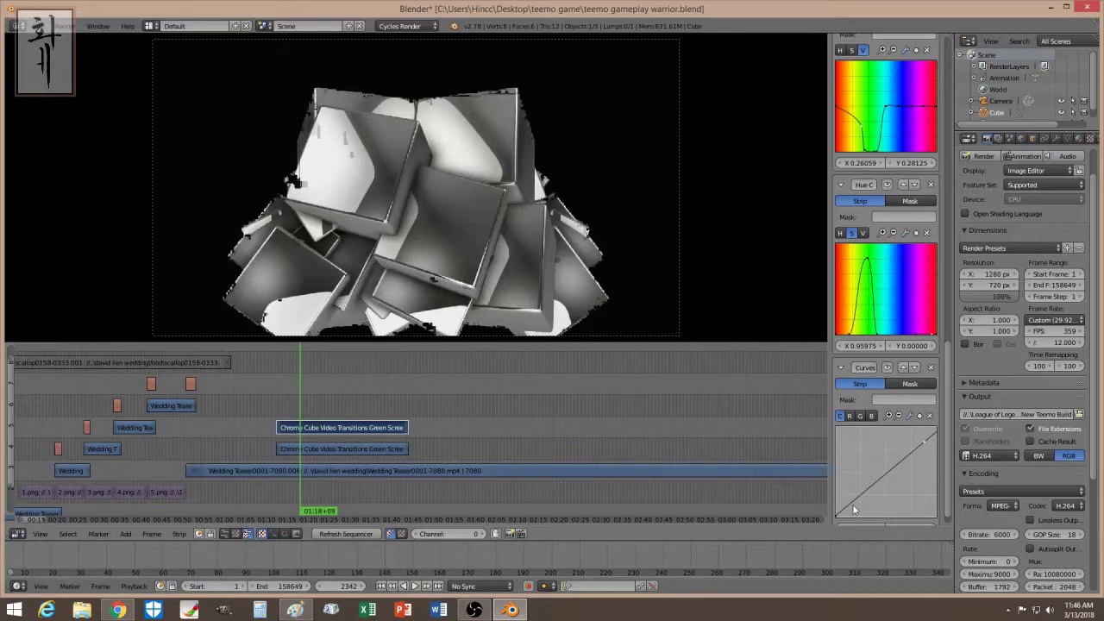
left_click_drag(854, 509, 901, 428)
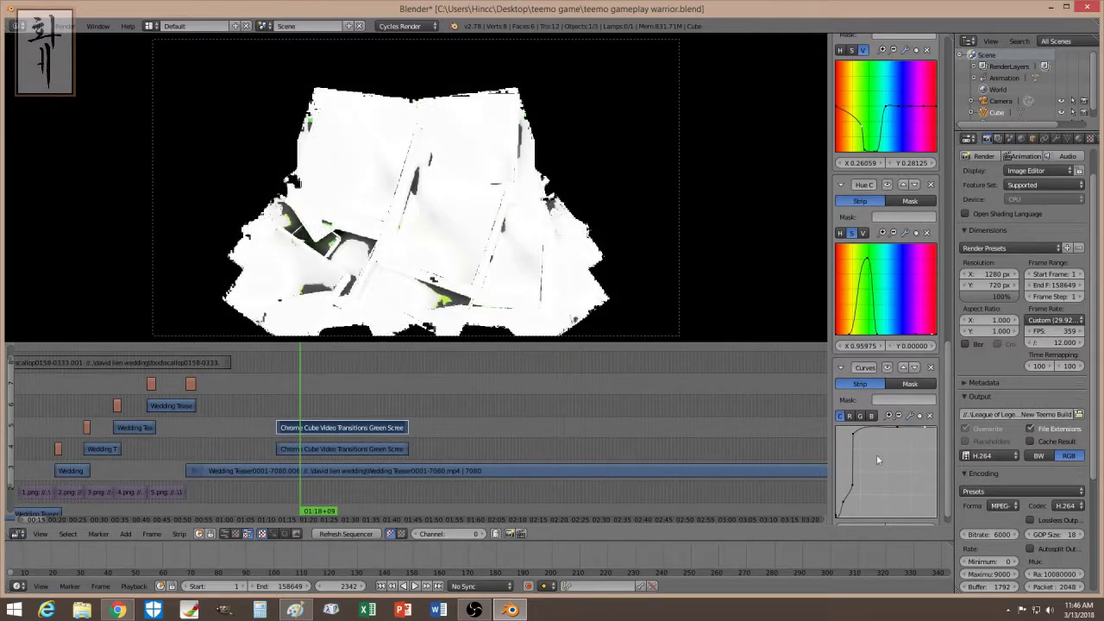
left_click_drag(851, 484, 848, 492)
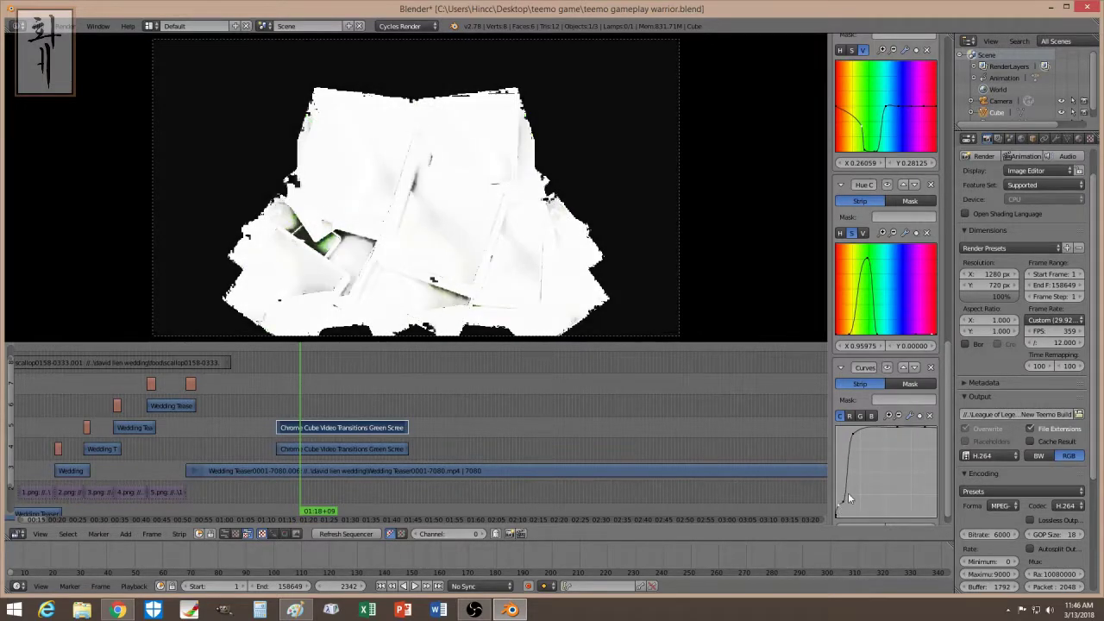
left_click_drag(851, 439, 839, 522)
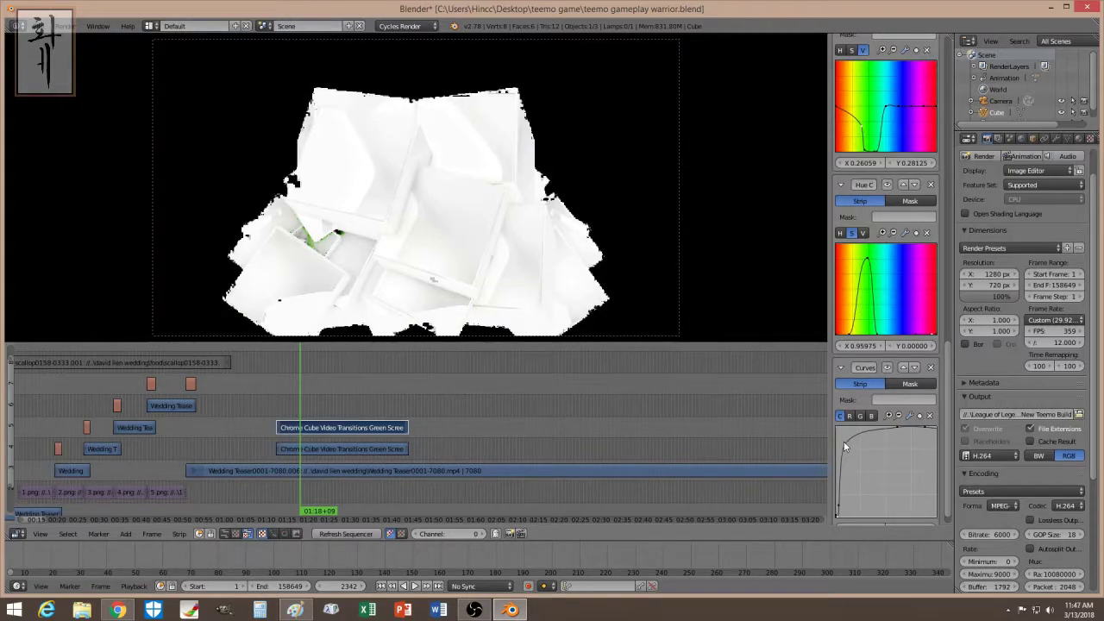
mouse_move(843, 441)
left_mouse_down()
mouse_move(839, 429)
mouse_move(857, 465)
mouse_move(838, 426)
left_mouse_up()
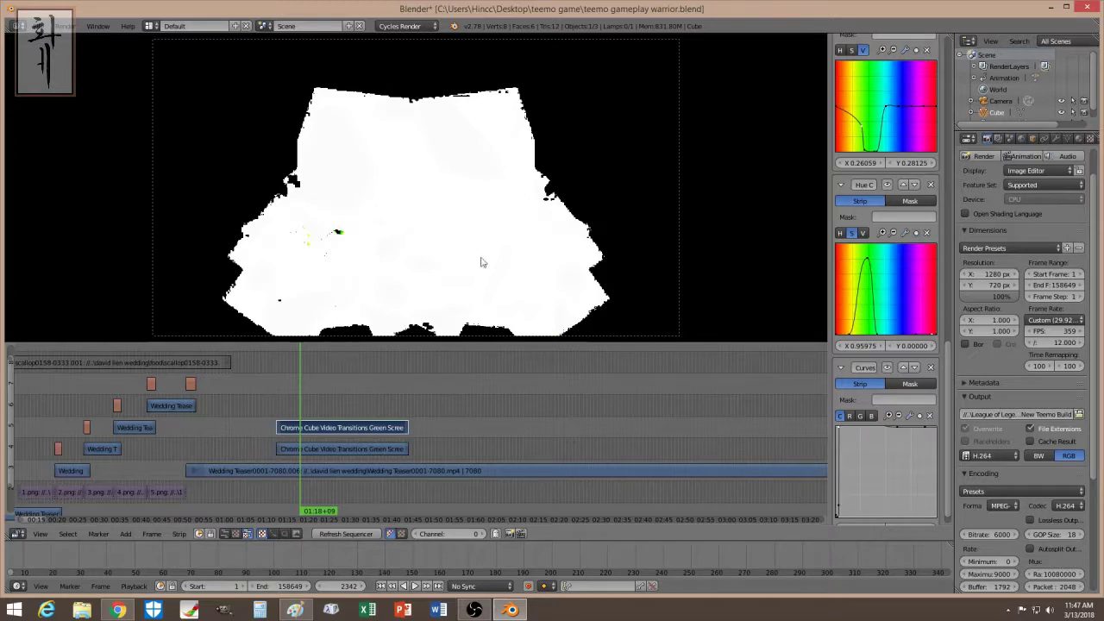
Play and scrub through the clip to check the white cube matte.
key("alt+a")
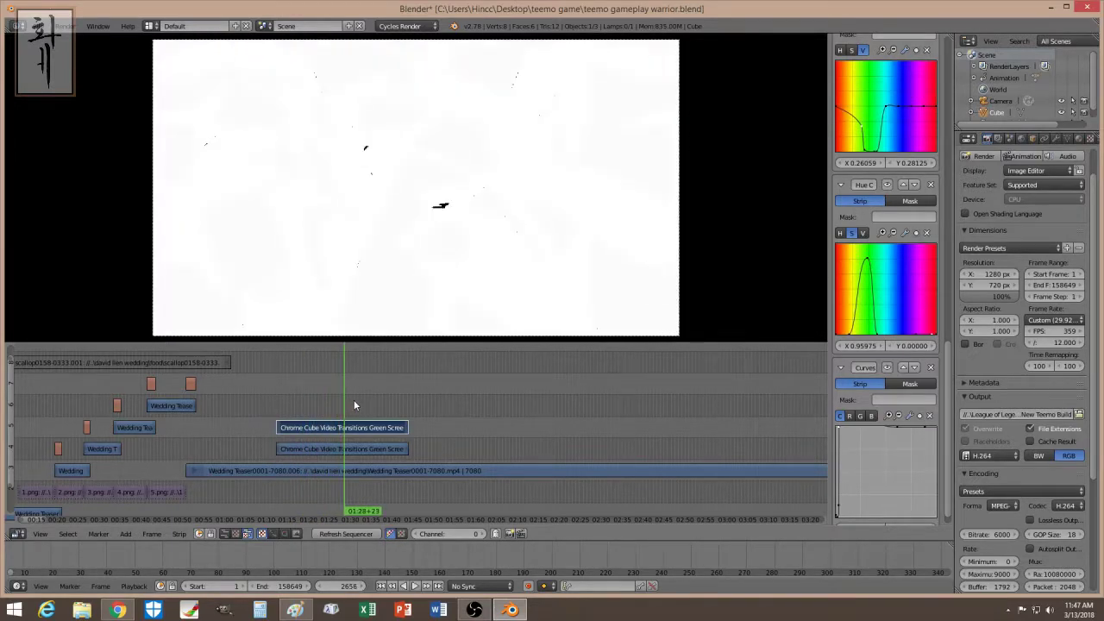
key("alt+a")
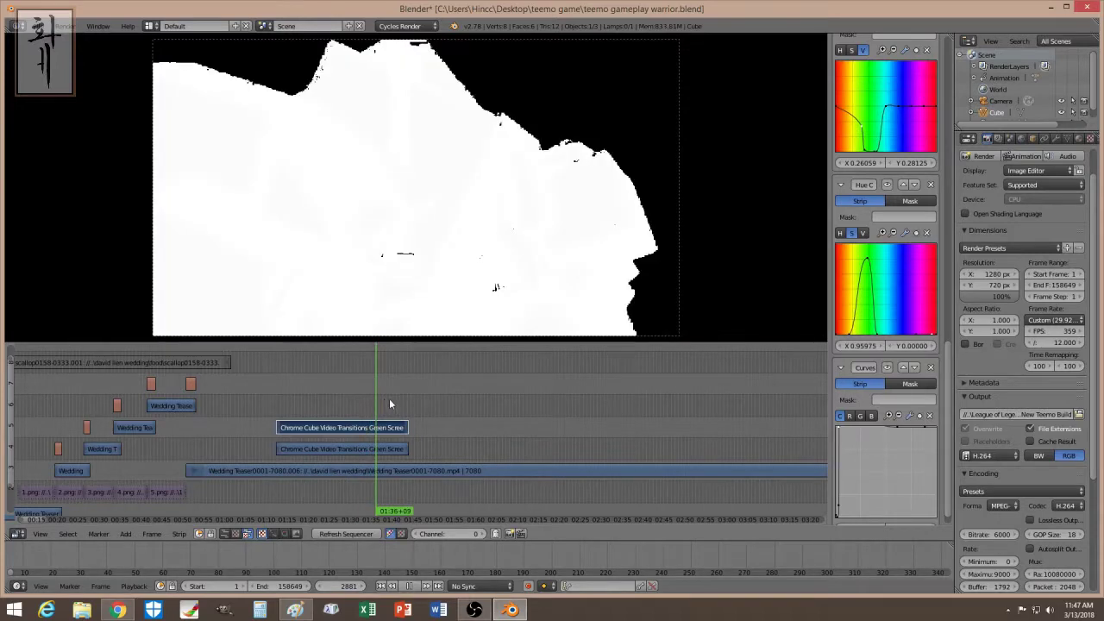
left_click(390, 402)
left_click_drag(391, 402, 297, 392)
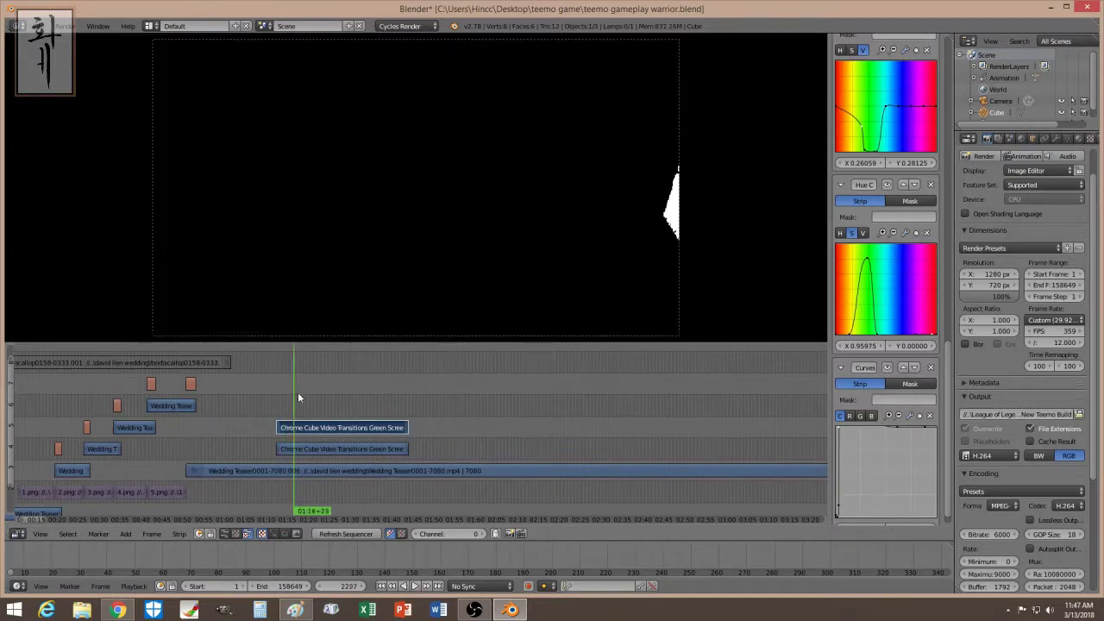
Select the lower Chrome Cube strip and list its strip modifier types.
right_click(372, 449)
scroll(907, 444, "down", 15)
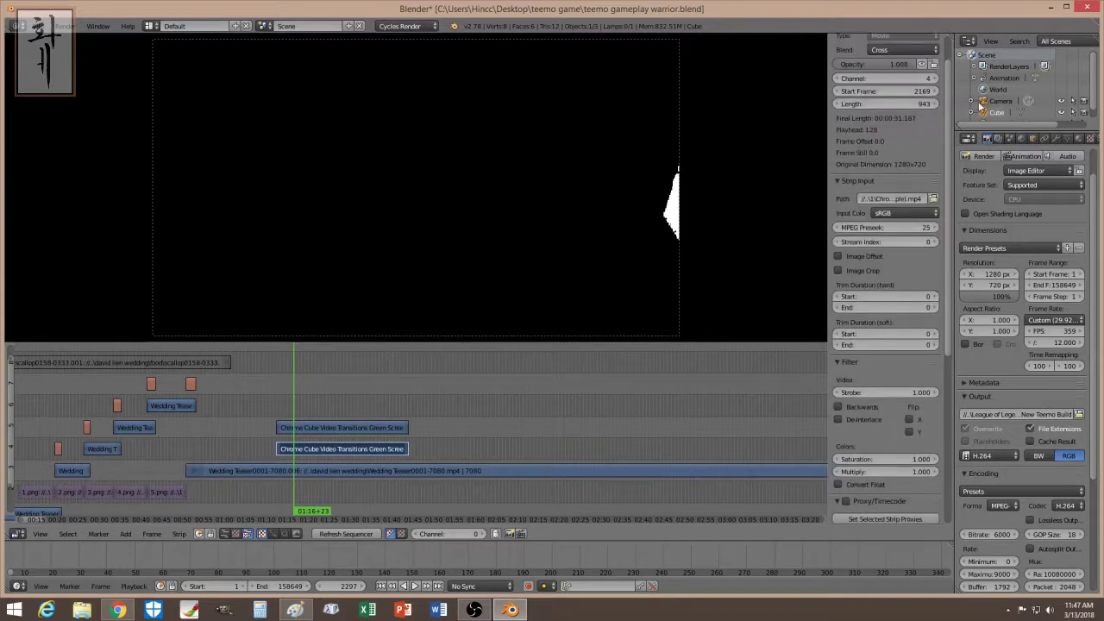
left_click(877, 501)
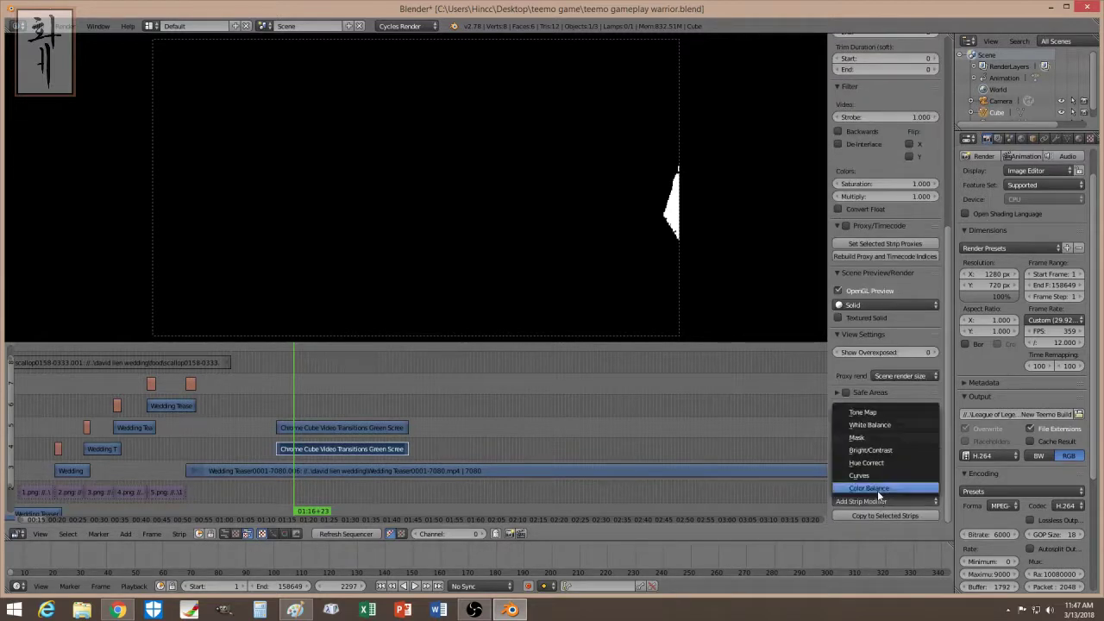
Add a Mask modifier to the lower Chrome Cube strip.
left_click(865, 438)
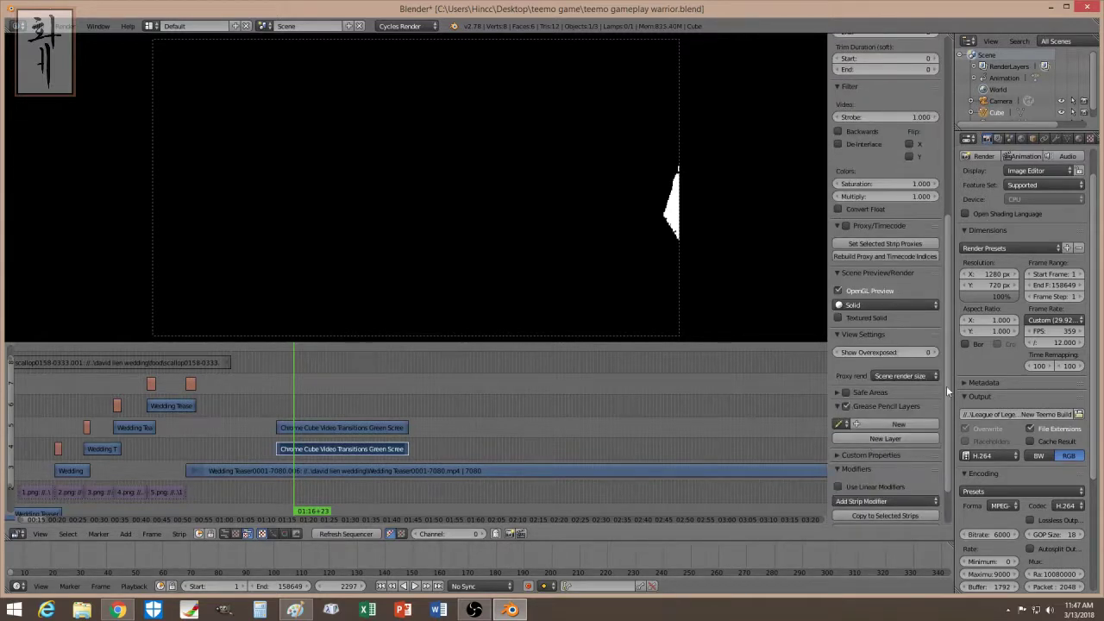
scroll(945, 397, "down", 2)
left_click(885, 513)
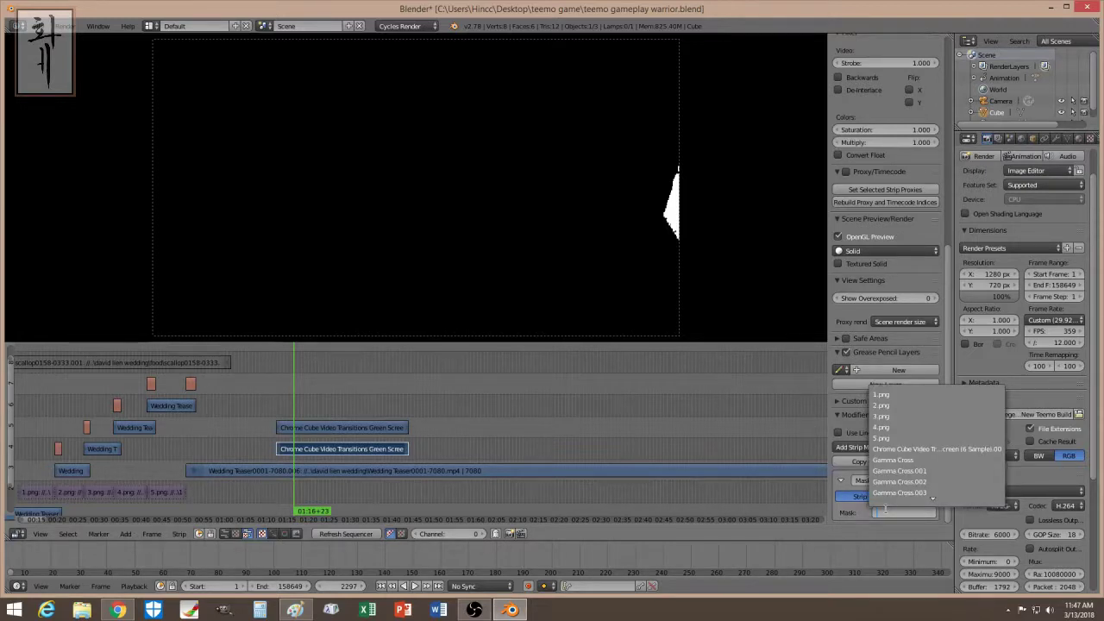
Rename the upper strip 'black and white', mute it, and reselect the lower strip.
left_click(329, 423)
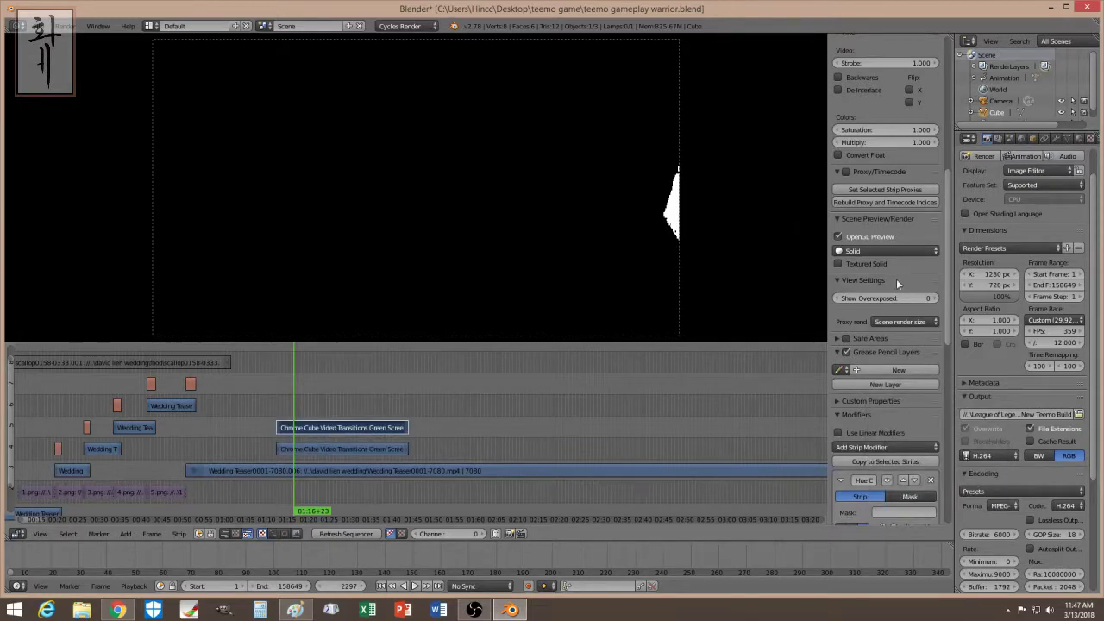
scroll(948, 235, "up", 1)
scroll(948, 235, "up", 10)
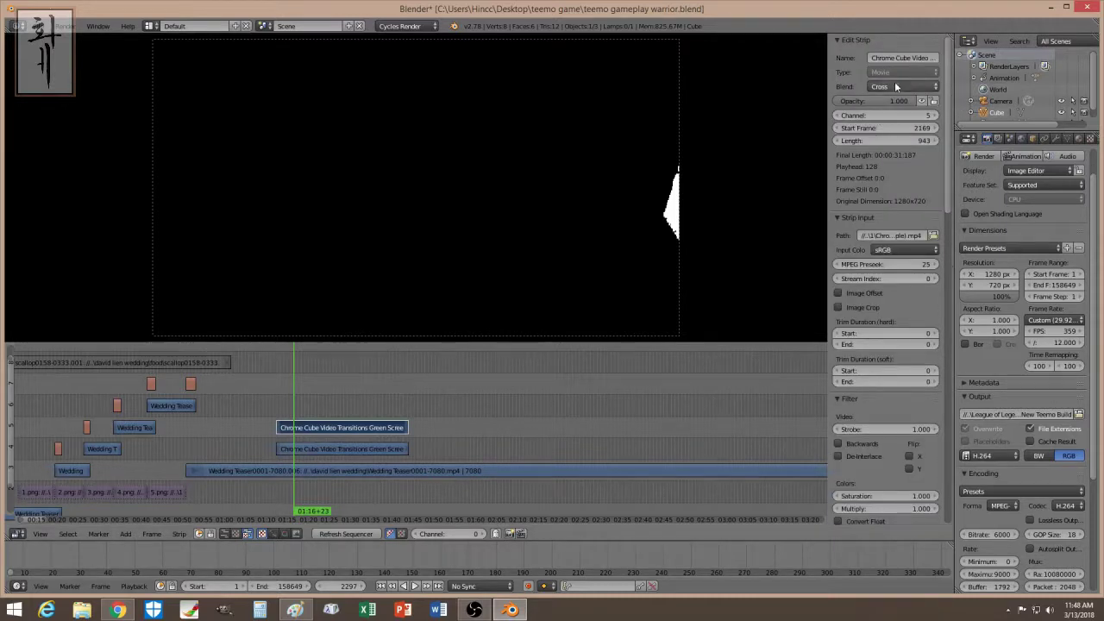
left_click(930, 58)
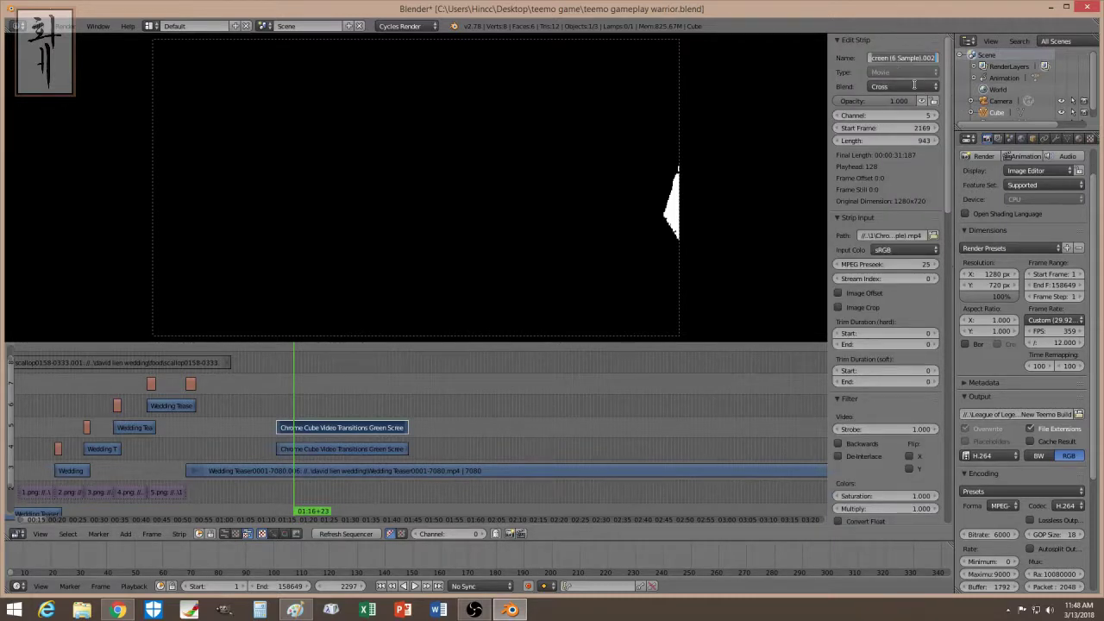
key("BackSpace")
key("Return")
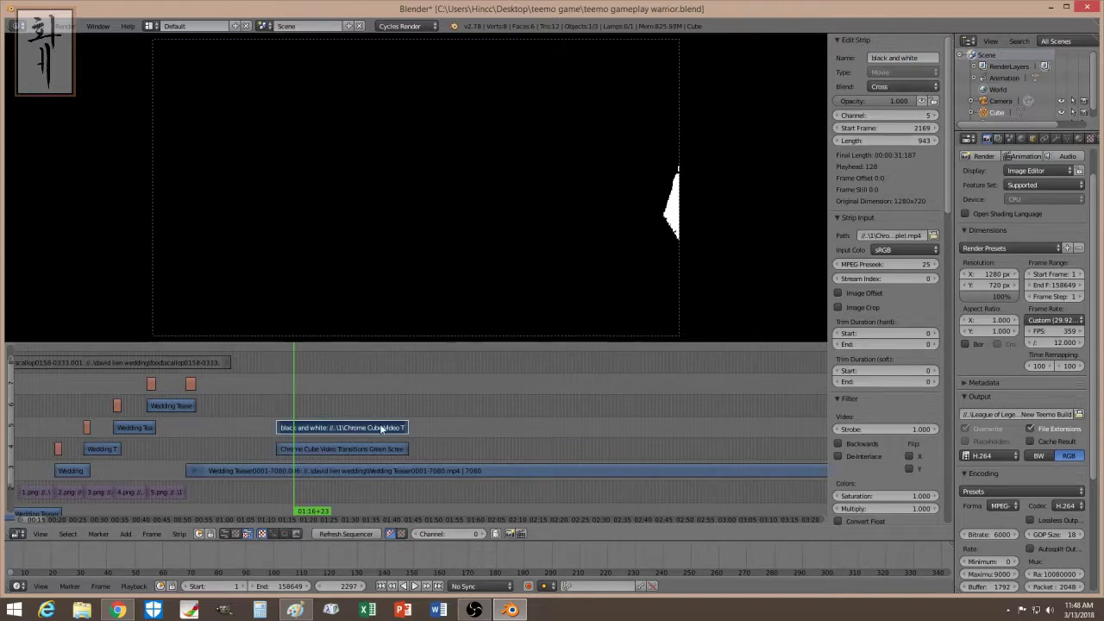
key("h")
right_click(365, 448)
Set the Mask modifier to use the 'black and white' strip and play back the result.
scroll(947, 310, "down", 10)
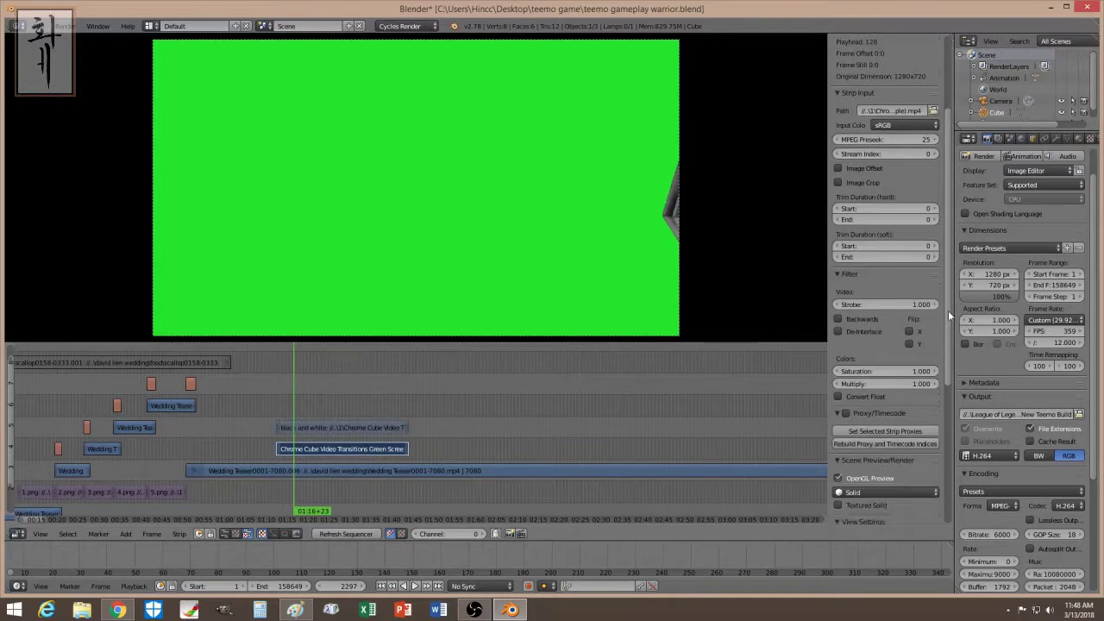
left_click(901, 512)
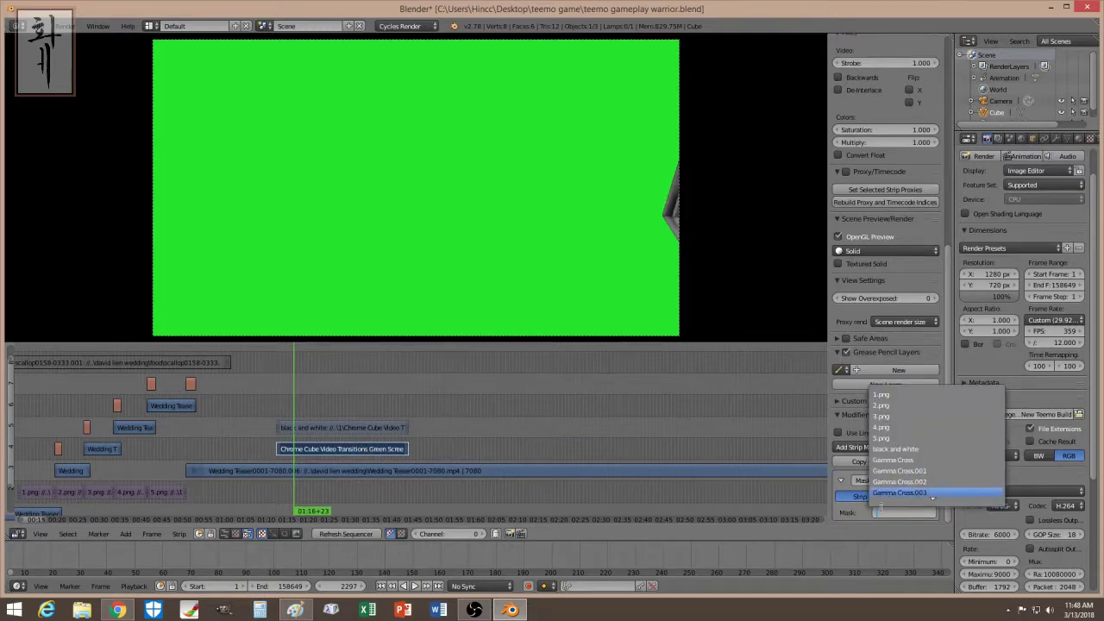
left_click(912, 448)
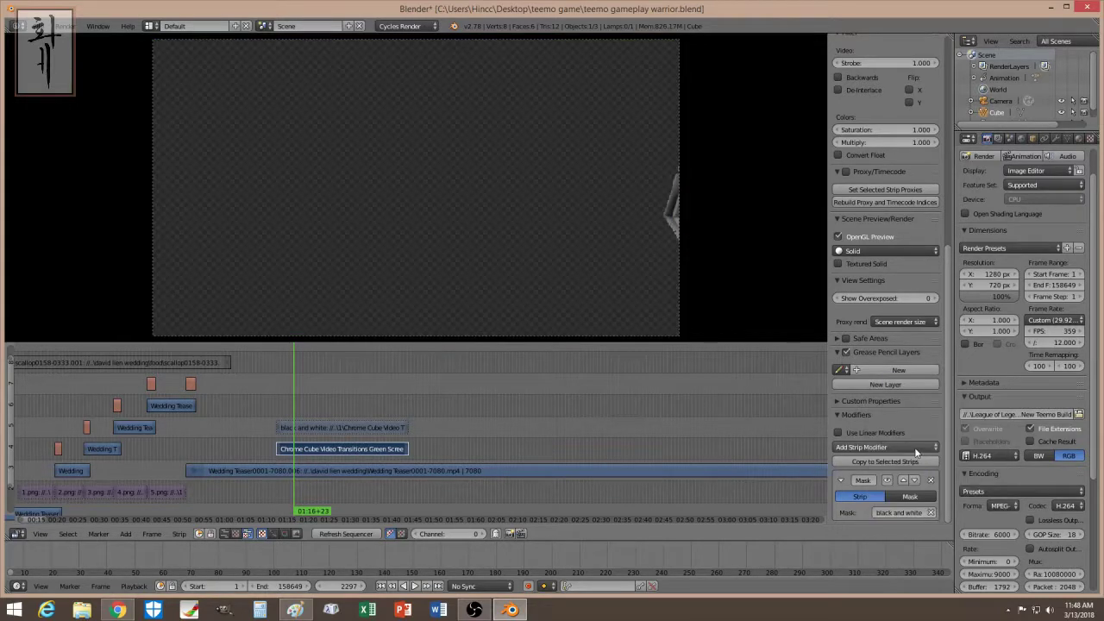
key("alt+a")
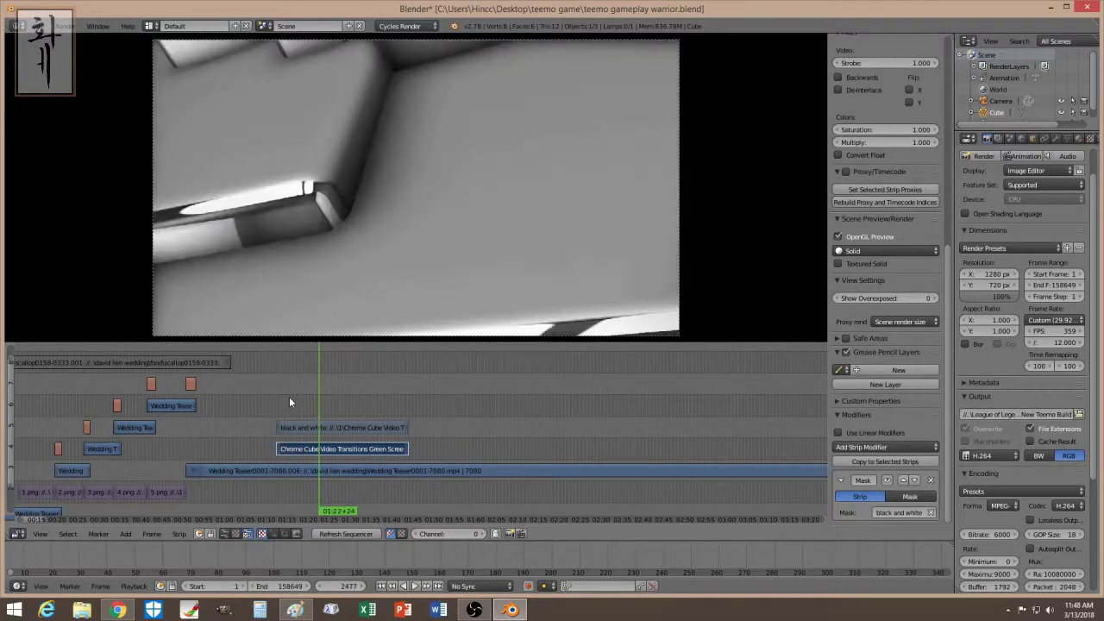
left_click(282, 397)
left_click(277, 401)
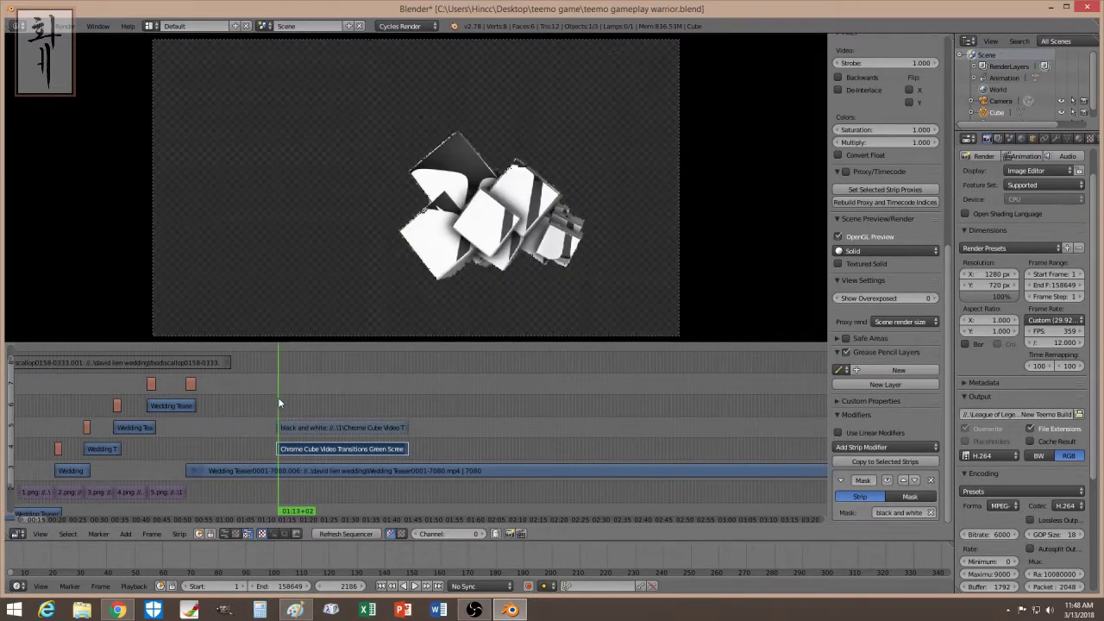
key("alt+a")
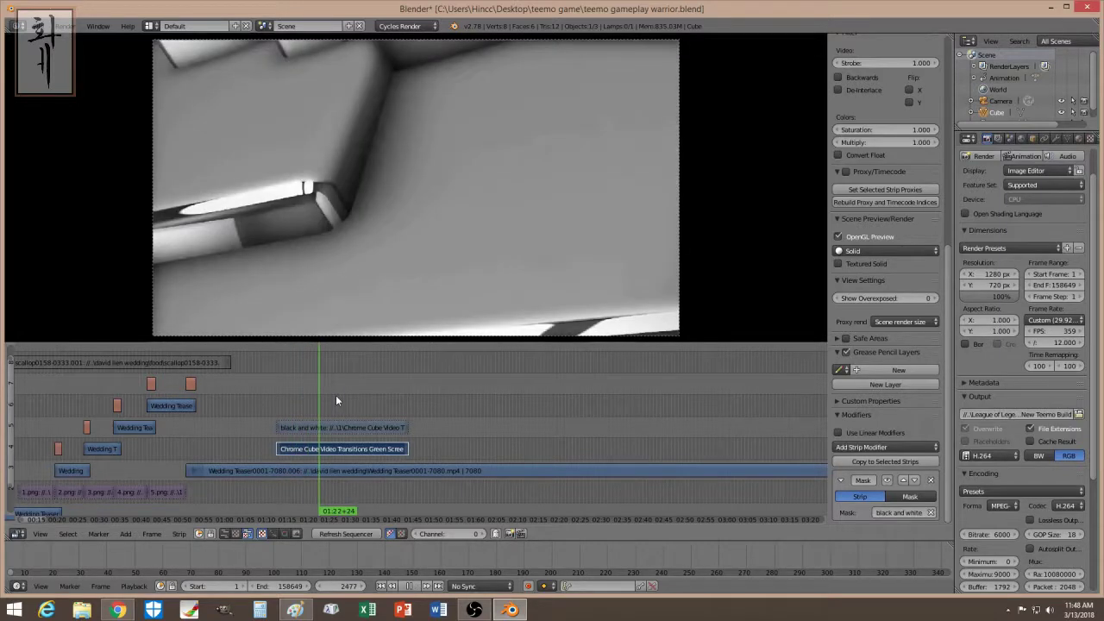
left_click(346, 400)
key("alt+a")
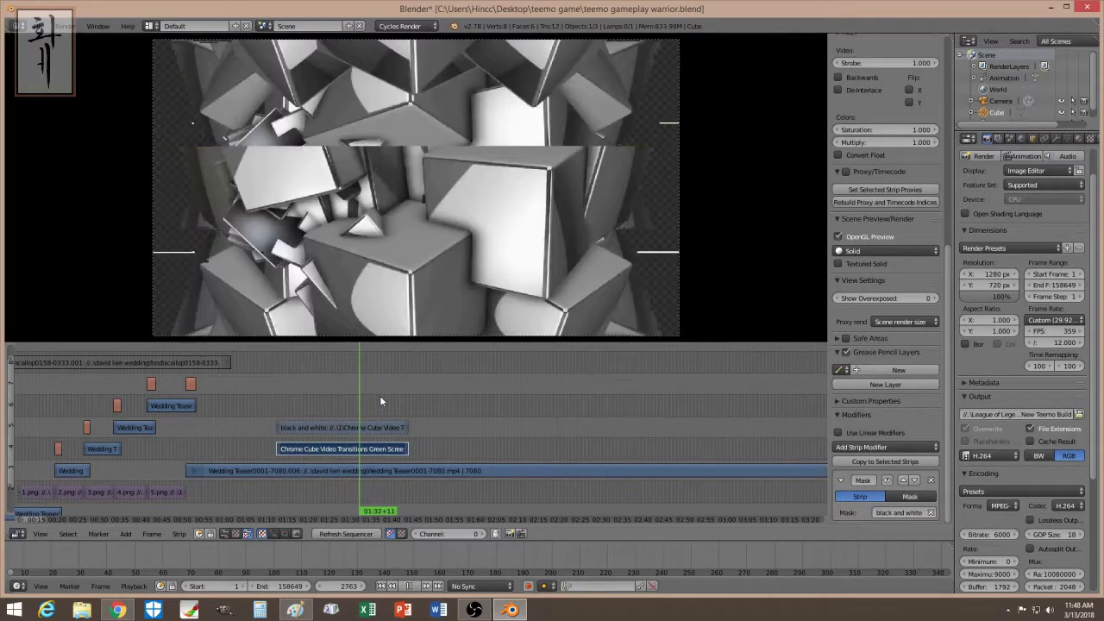
left_click(389, 401)
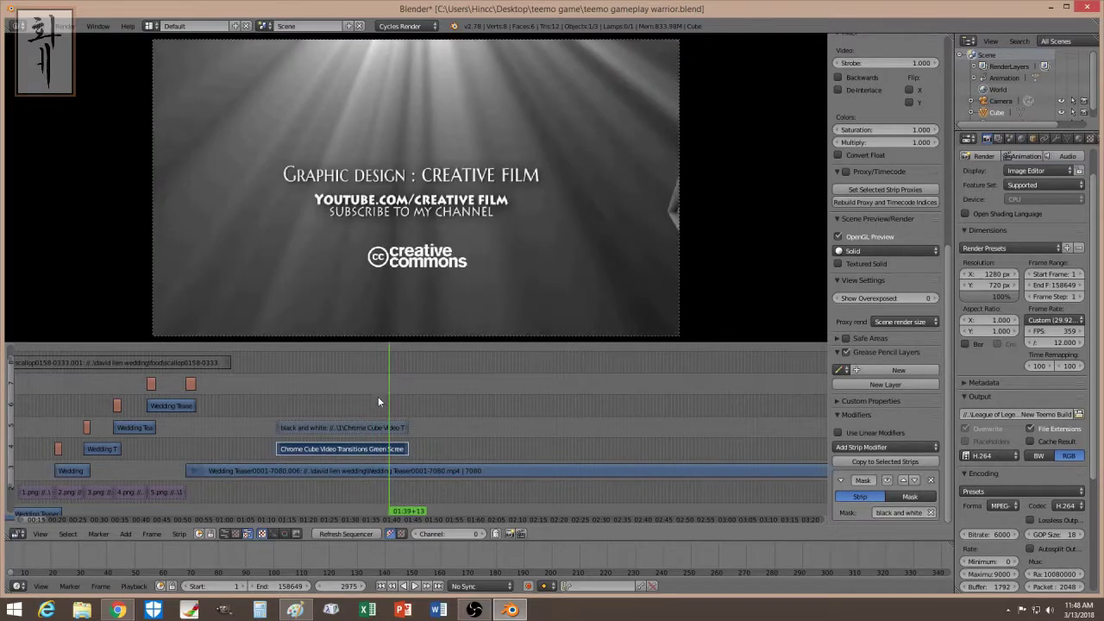
left_click(378, 401)
left_click(365, 402)
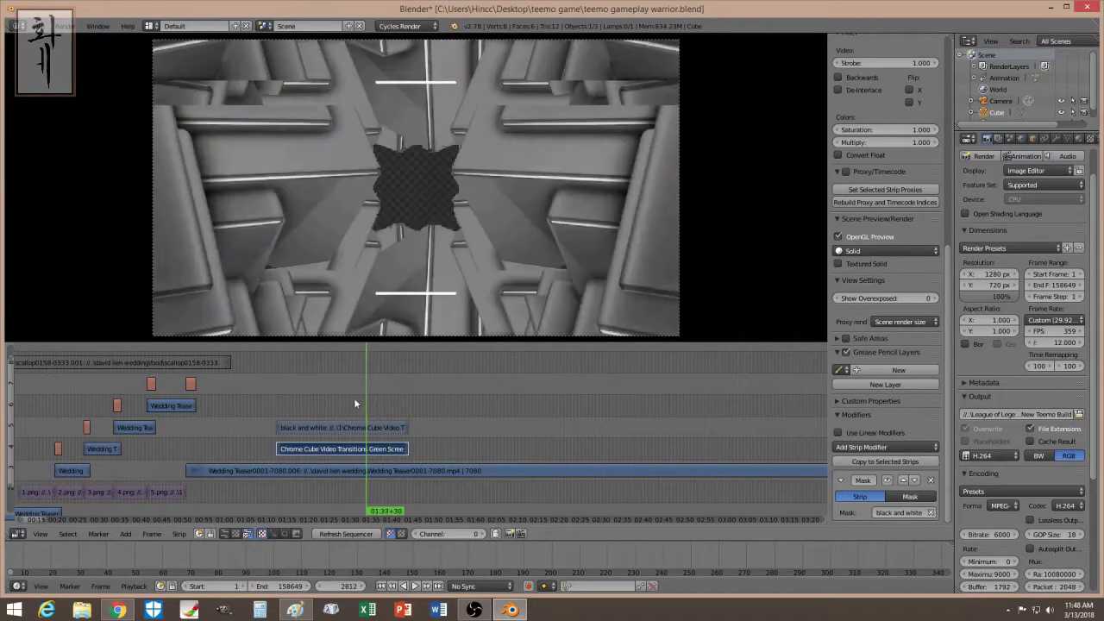
left_click(350, 405)
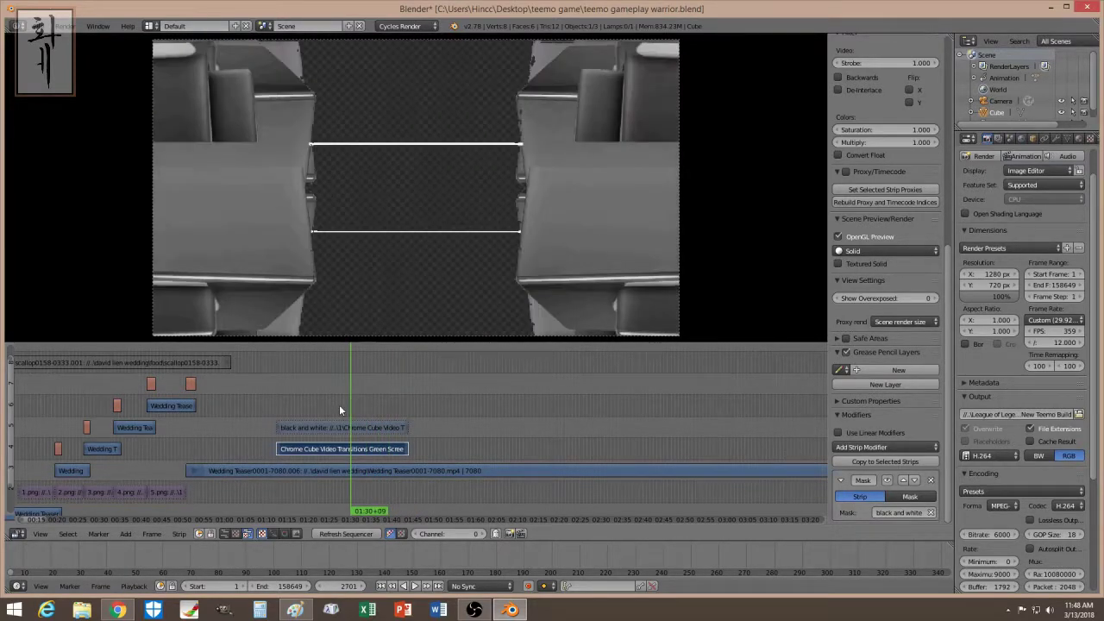
left_click(340, 405)
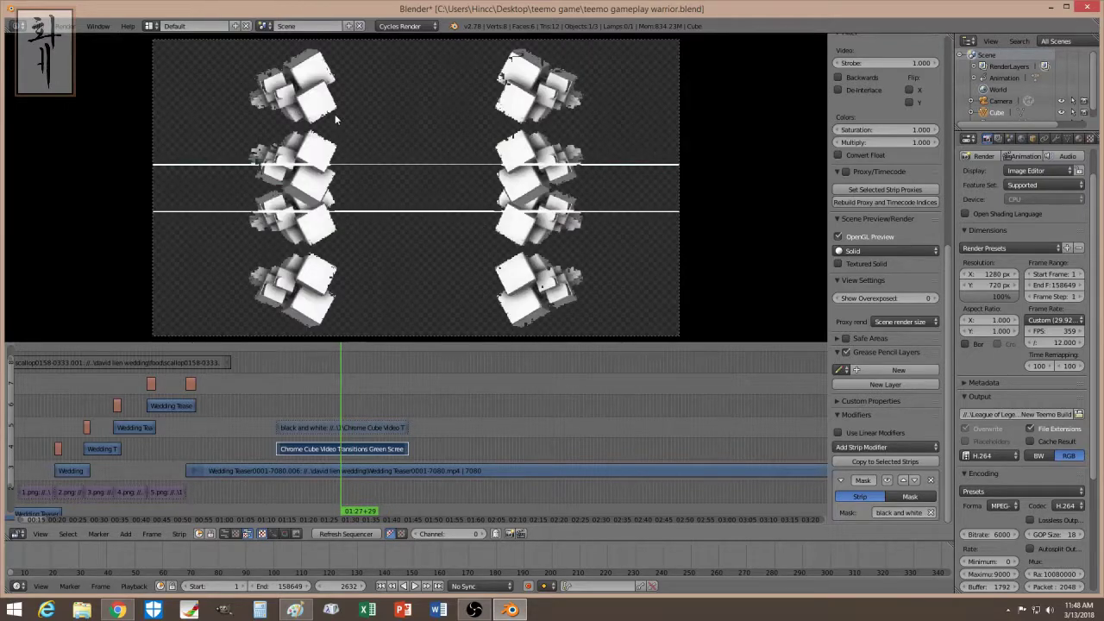
left_click(311, 402)
left_click_drag(292, 399, 287, 395)
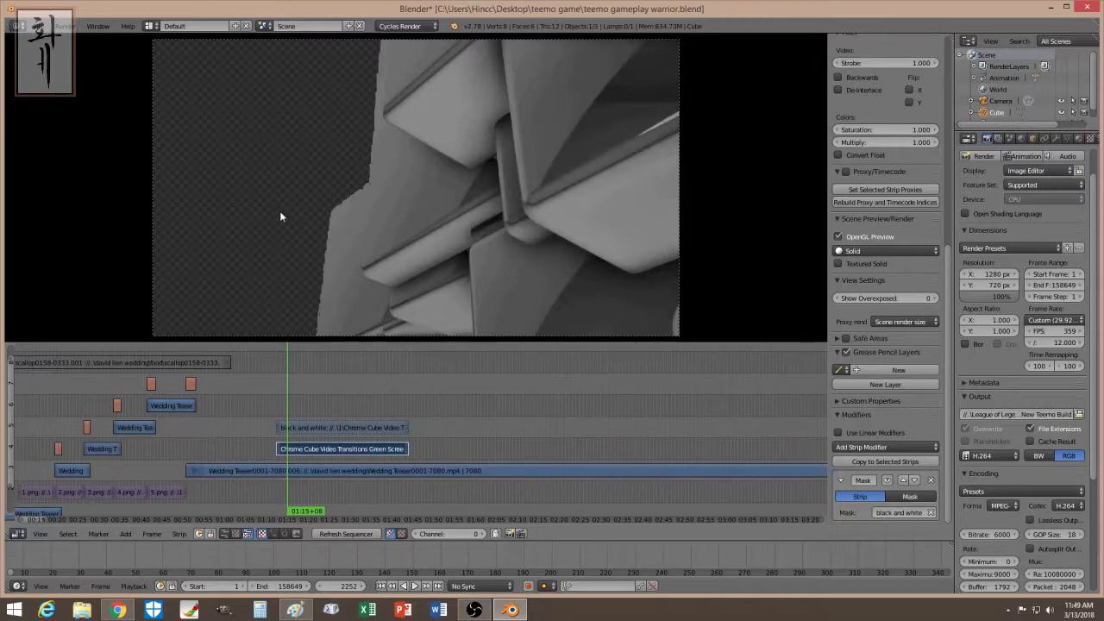
Set the Chrome Cube strip's blend to Alpha Over and view the composite at frame 2305.
right_click(315, 473)
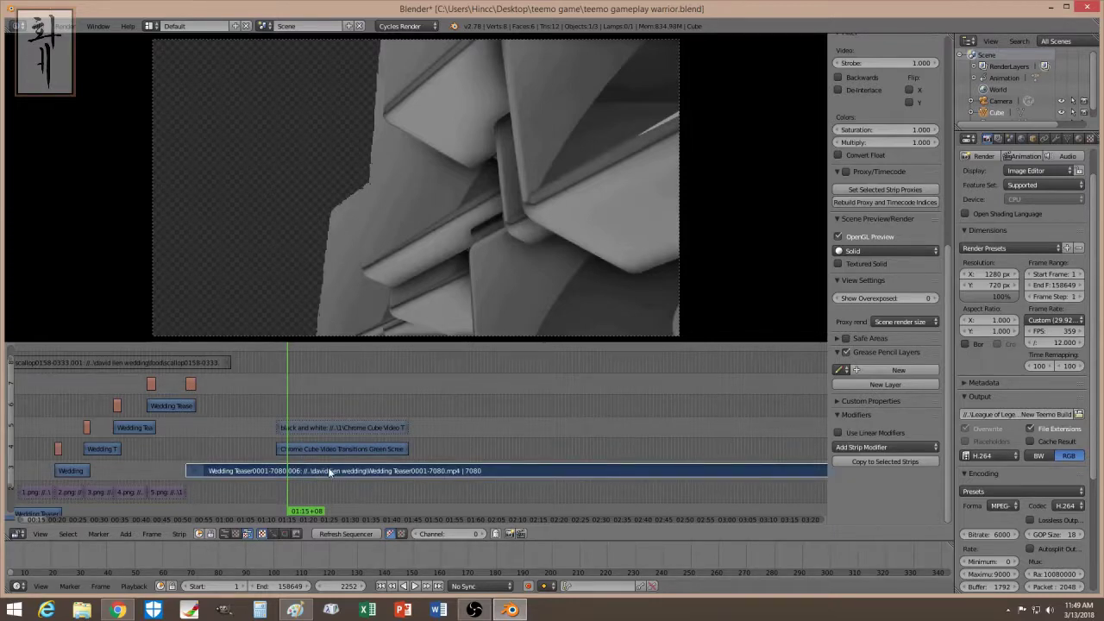
right_click(328, 448)
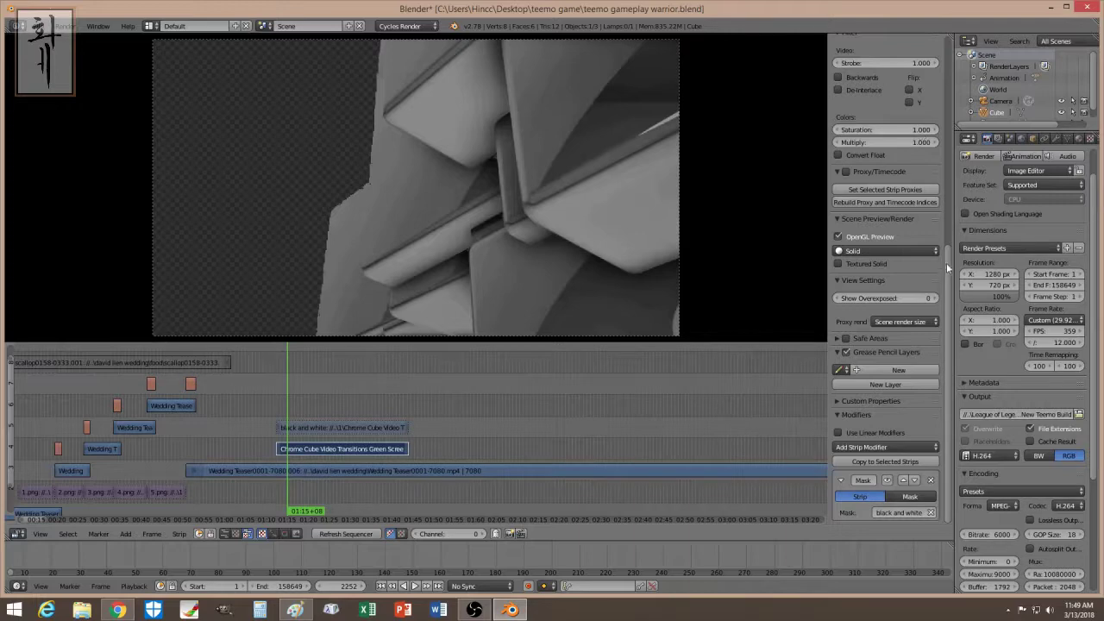
scroll(946, 262, "up", 10)
left_click(890, 85)
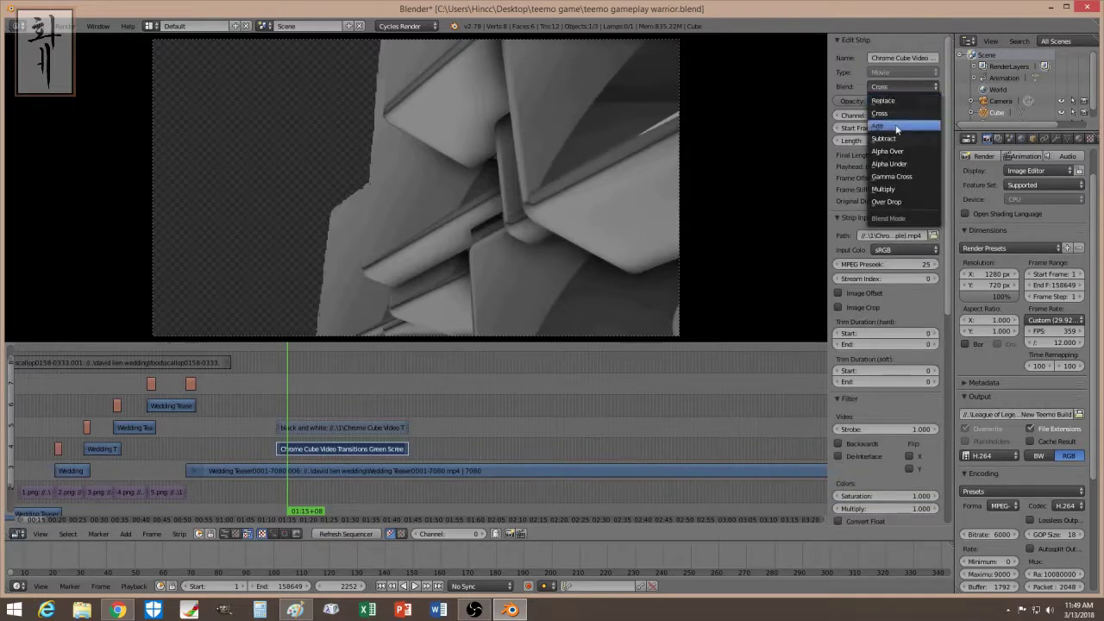
left_click(899, 151)
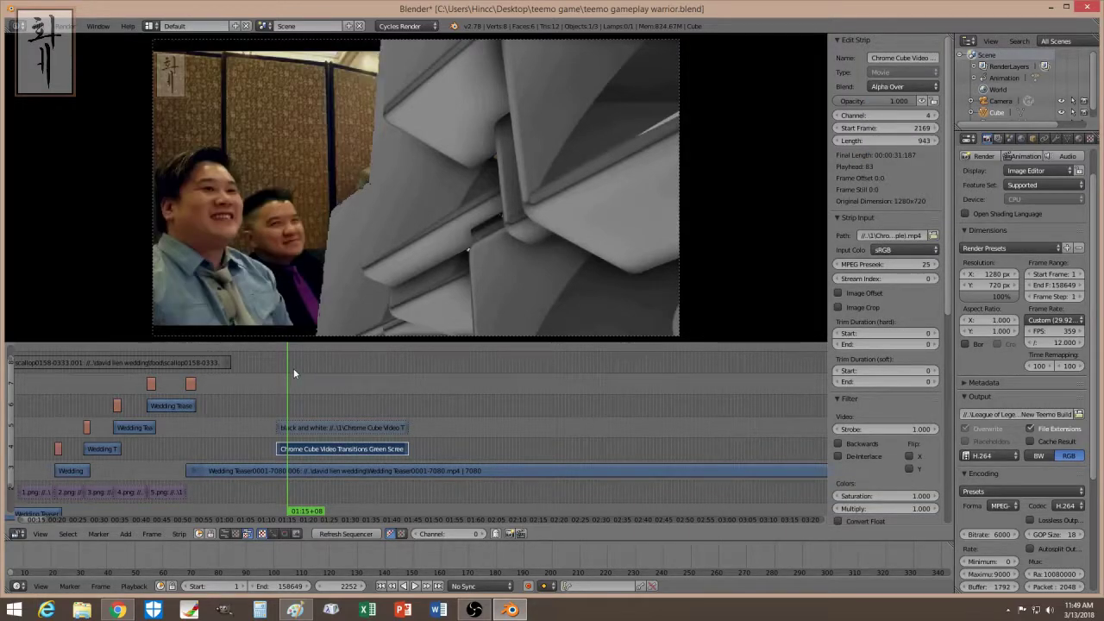
left_click(295, 405)
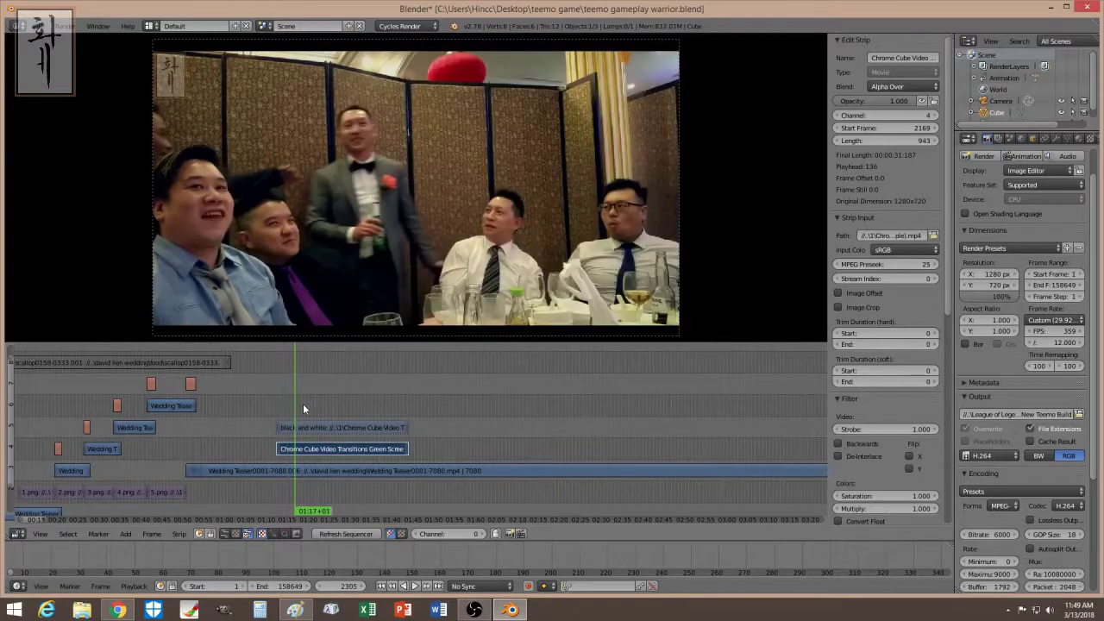
key("alt+a")
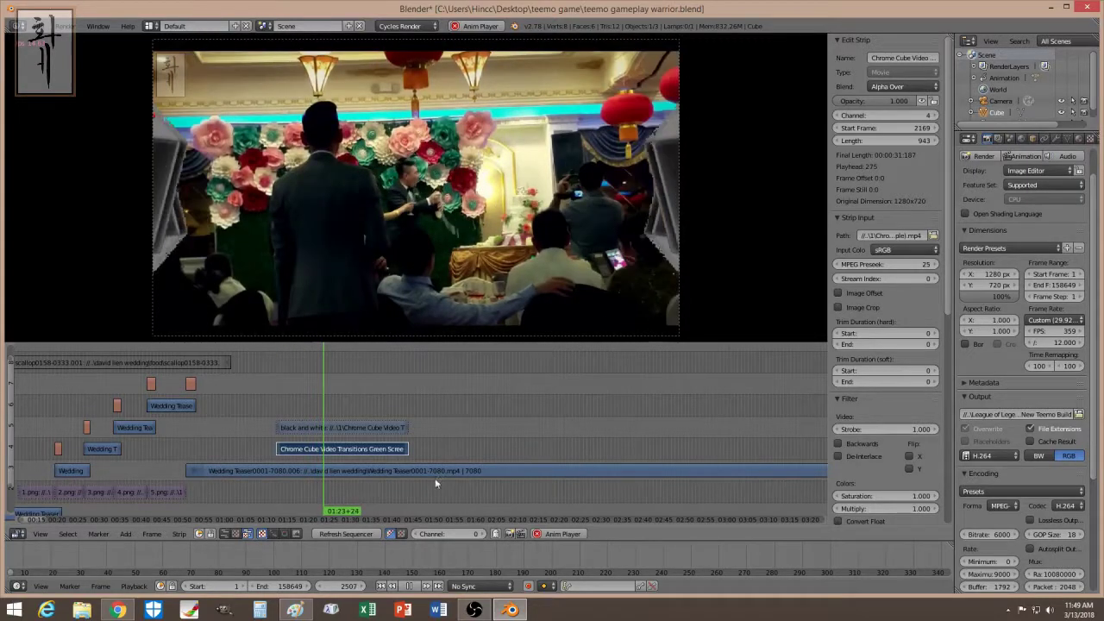
key("alt+a")
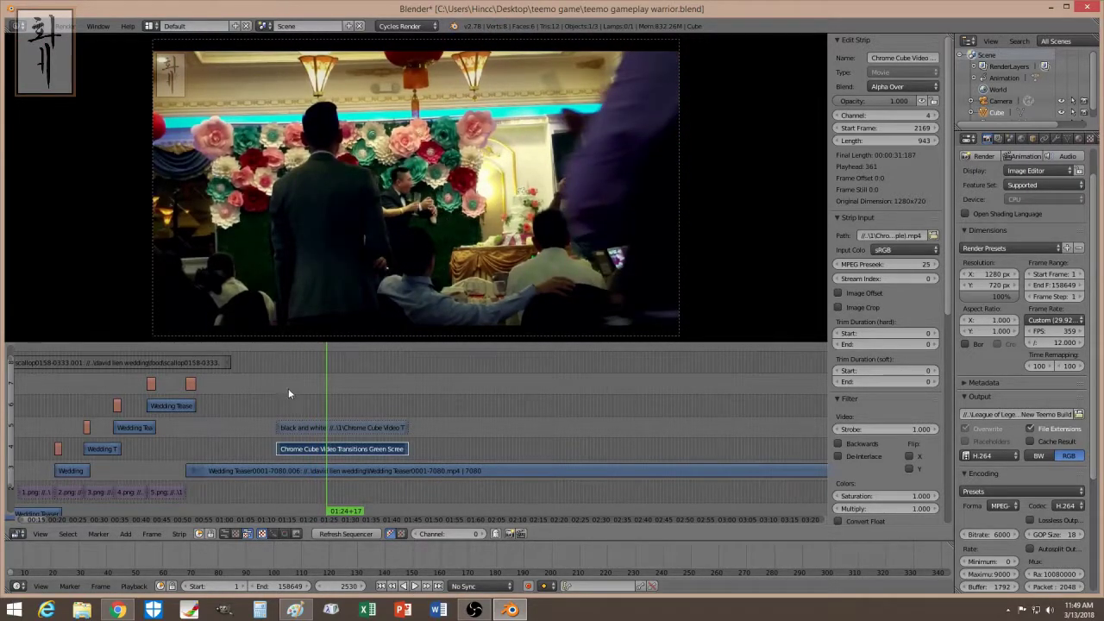
left_click_drag(288, 388, 291, 390)
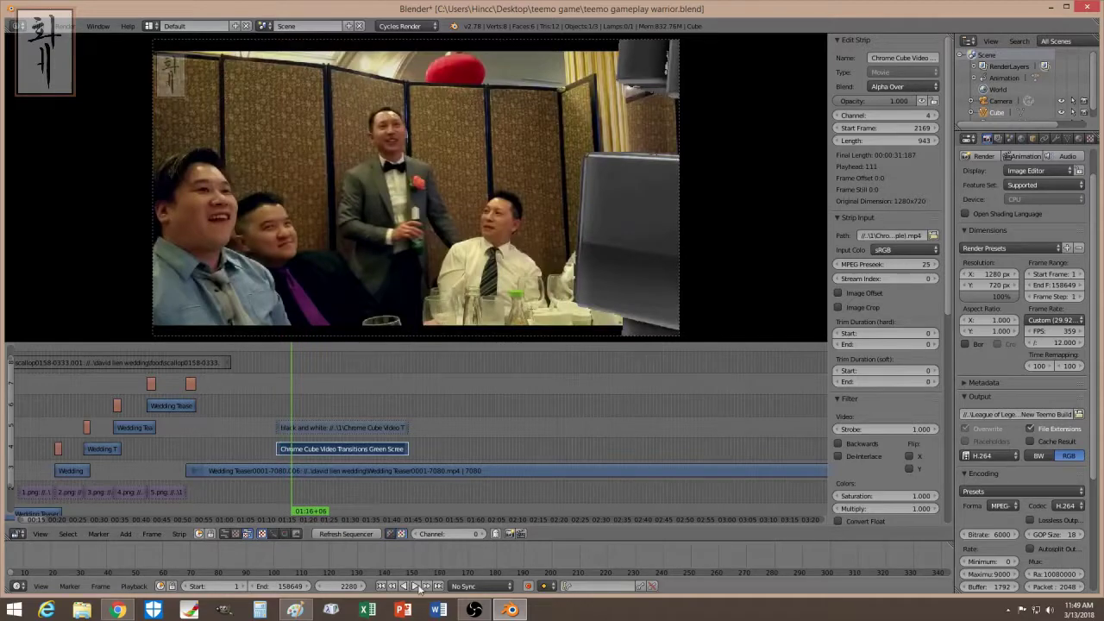
left_click(415, 586)
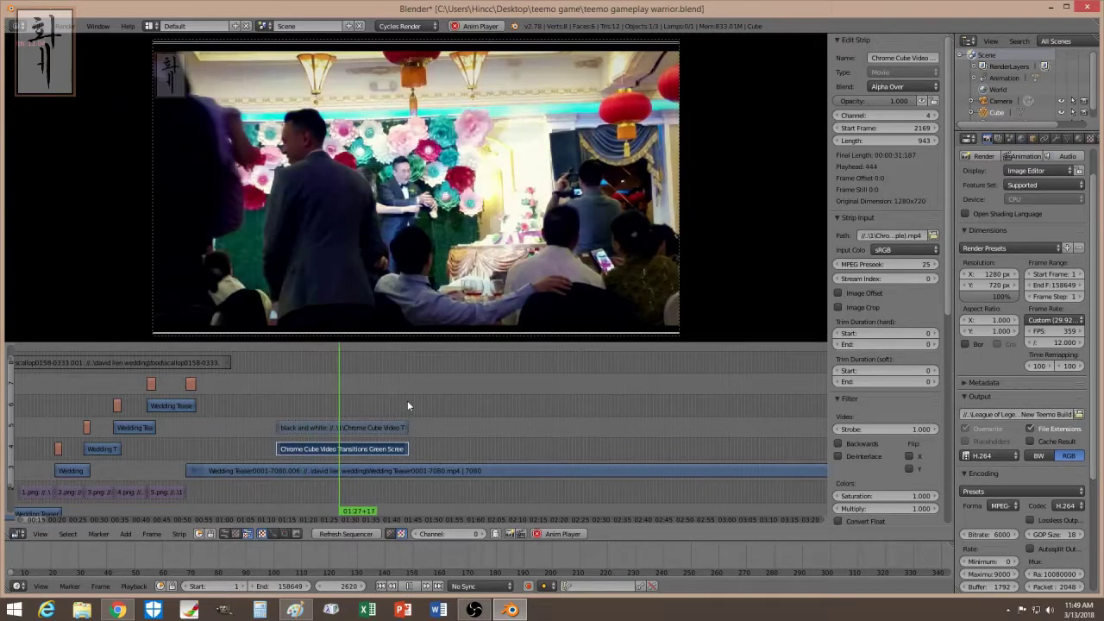
left_click(408, 586)
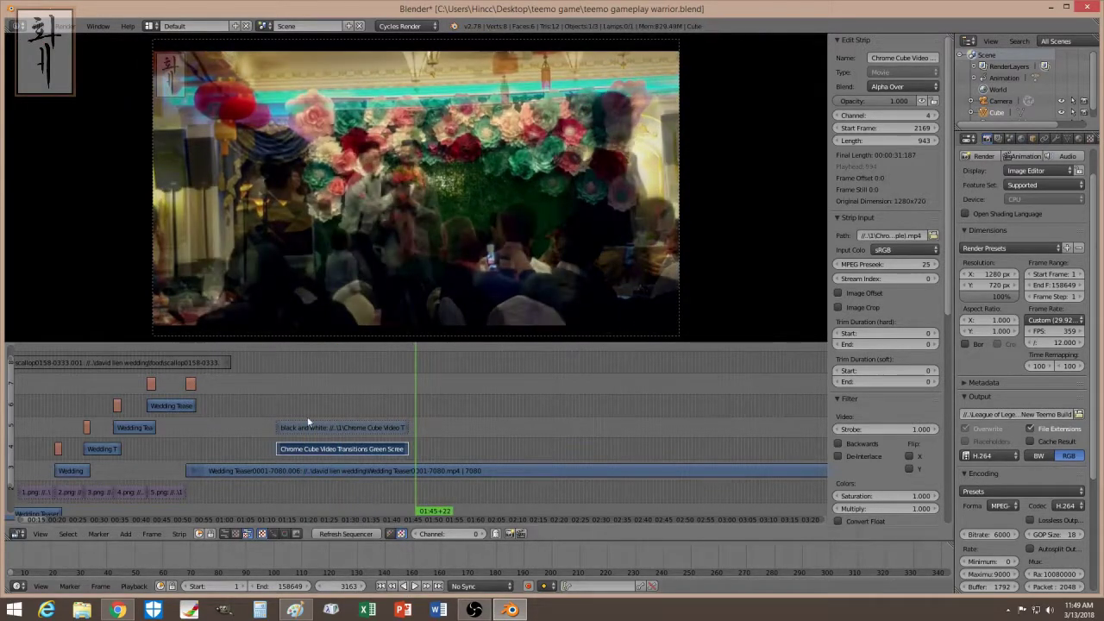
left_click(303, 387)
left_click(328, 388)
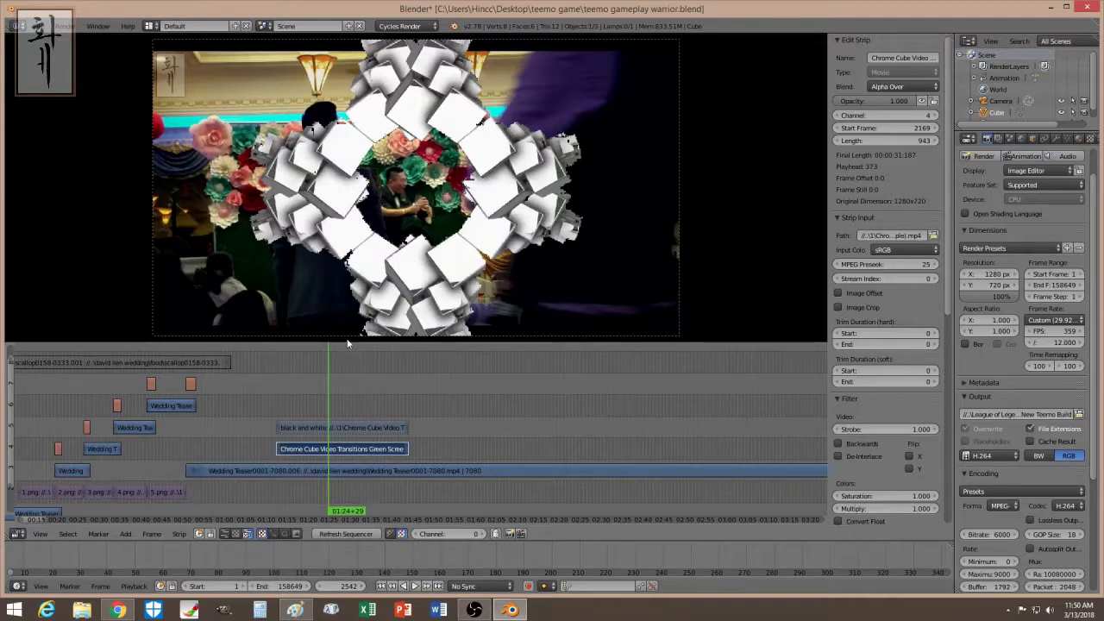
Select the black and white mask strip and review its Cross blend, channel 5 and Hue Correct modifier settings.
right_click(383, 429)
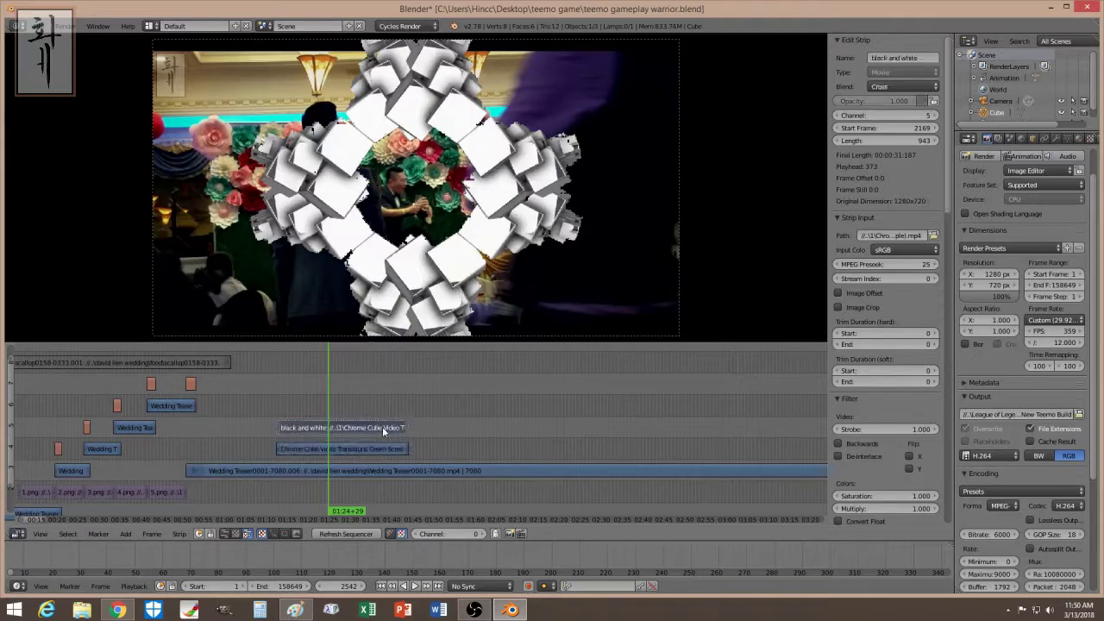
scroll(945, 175, "down", 6)
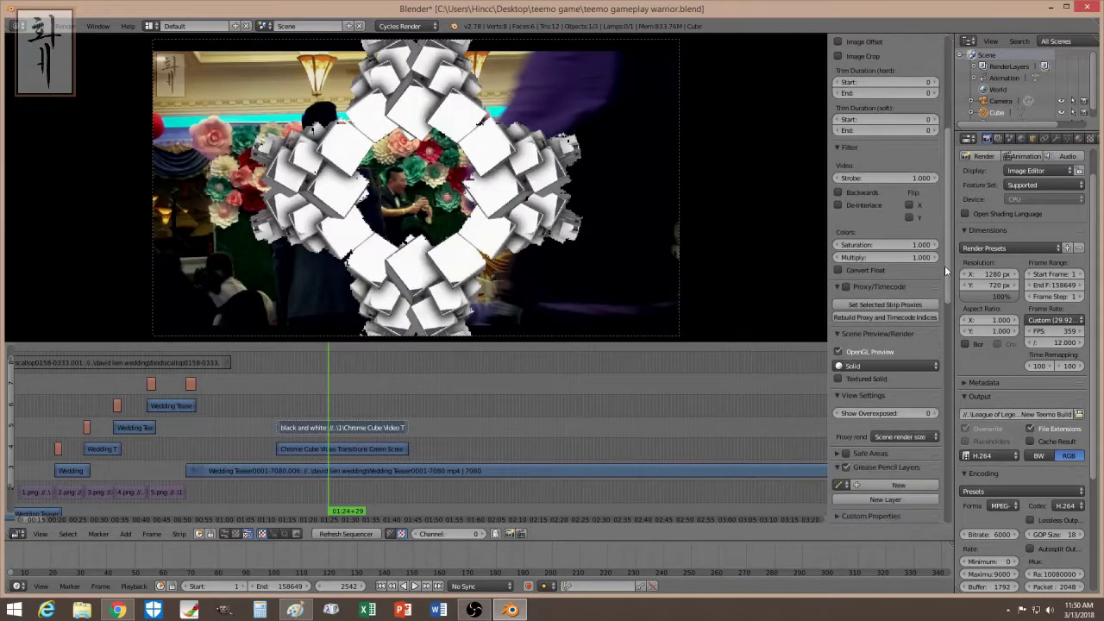
scroll(945, 272, "down", 8)
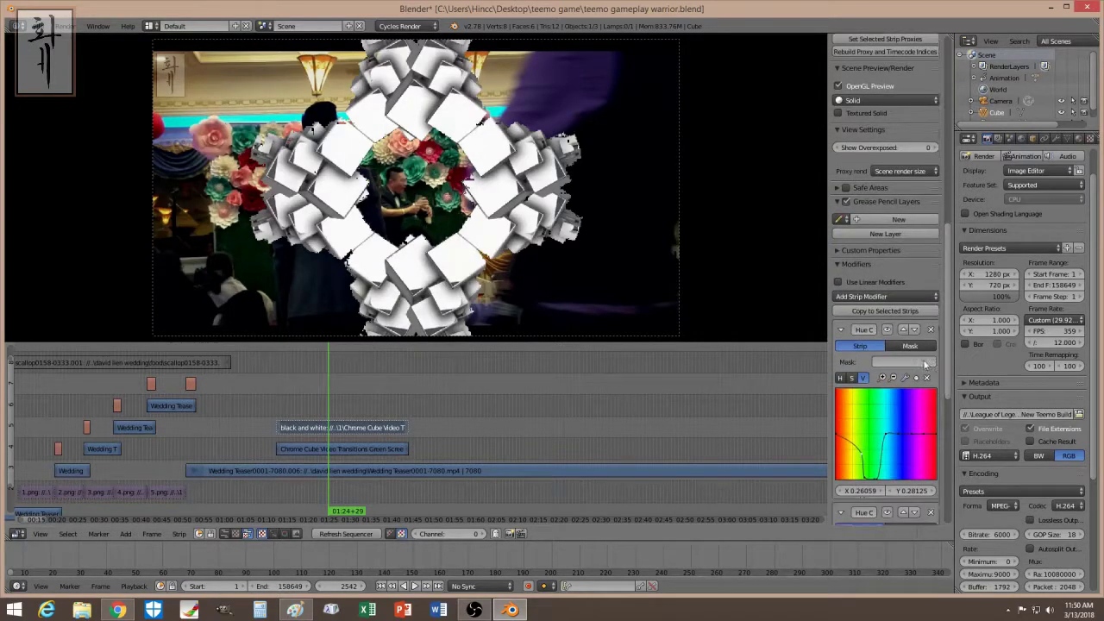
scroll(925, 365, "up", 6)
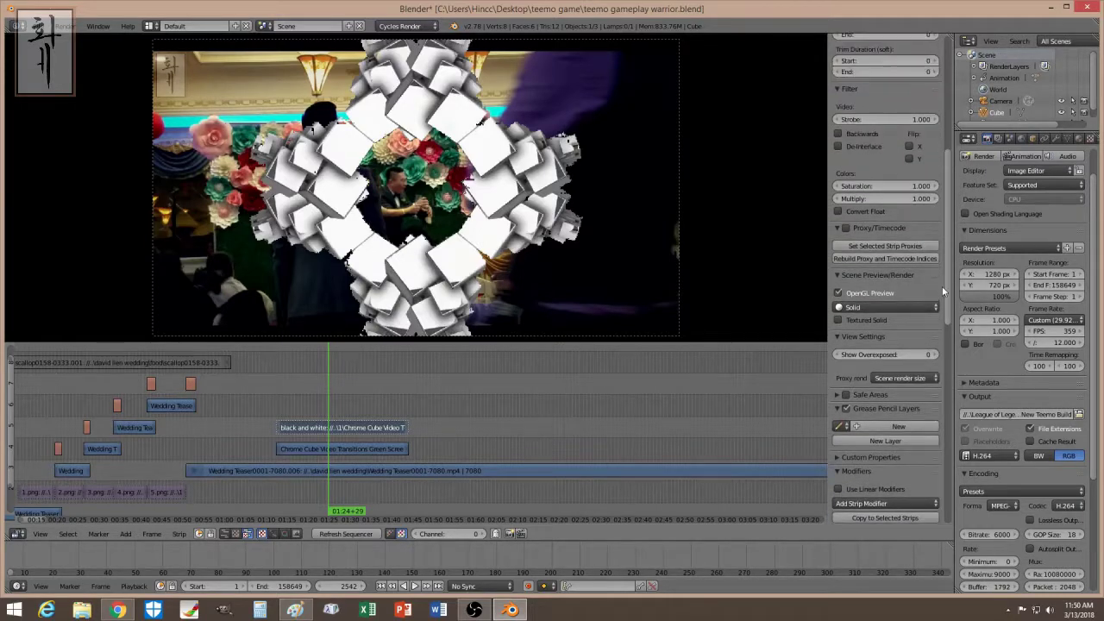
scroll(942, 285, "up", 7)
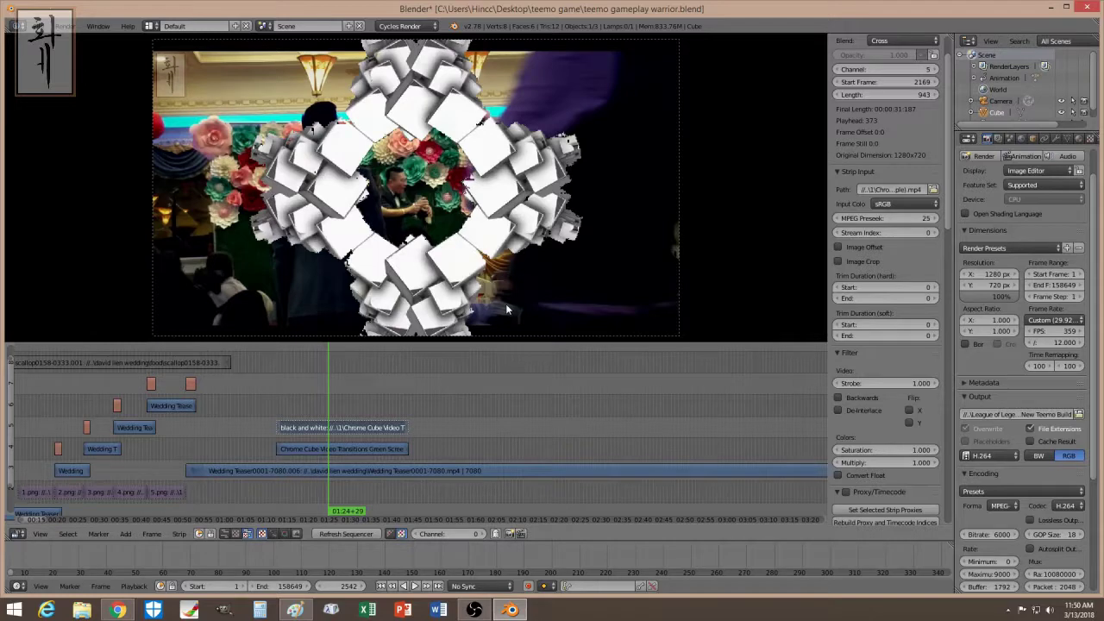
left_click(300, 398)
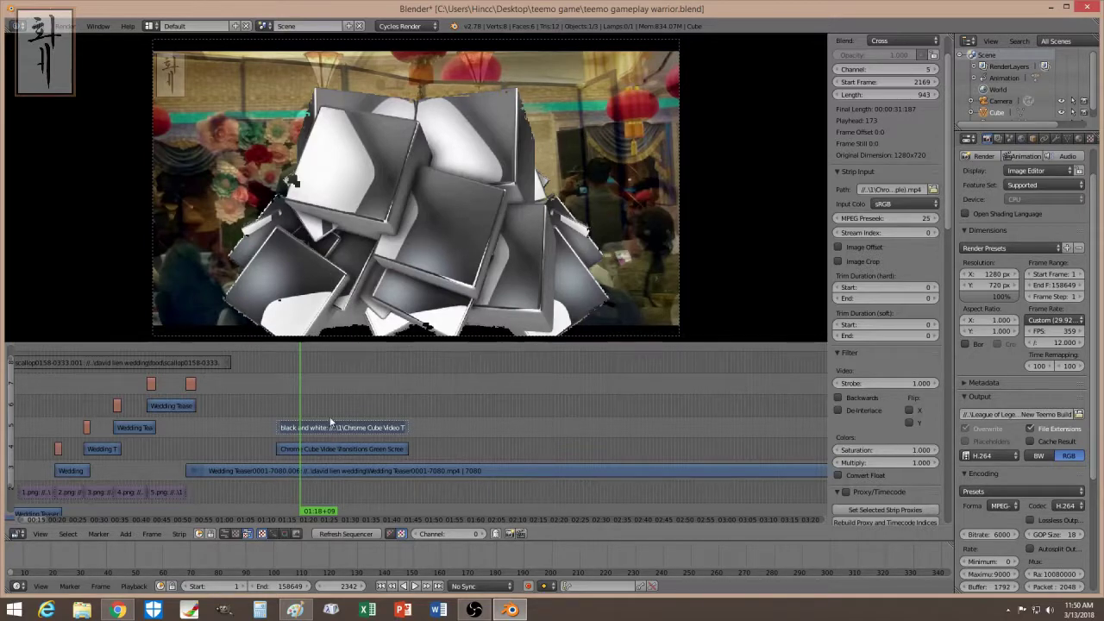
left_click_drag(329, 402, 285, 398)
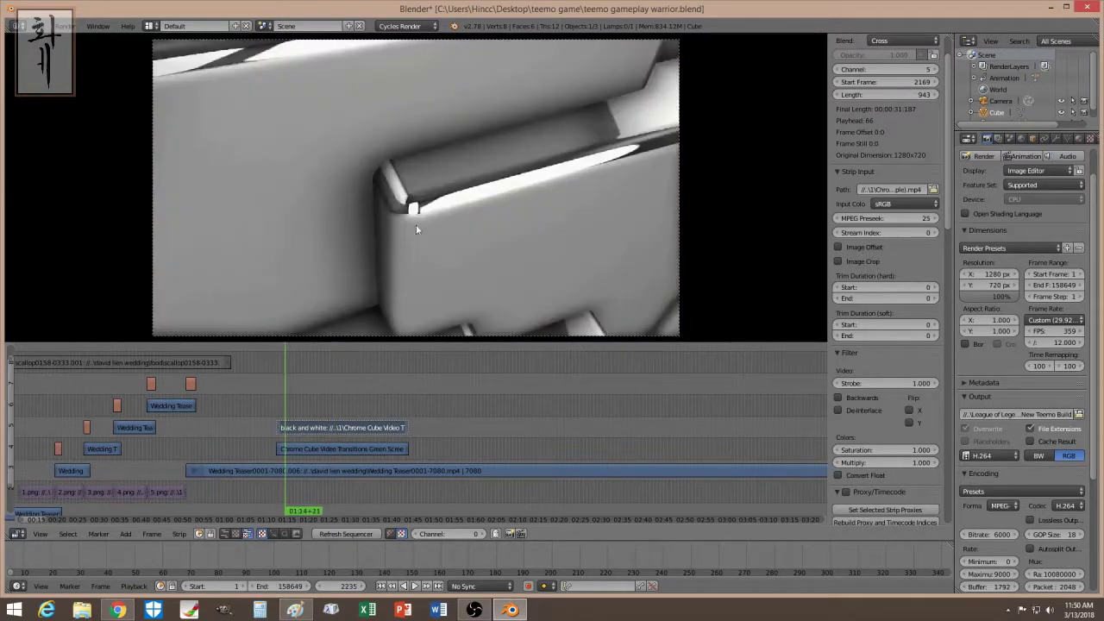
left_click(360, 408)
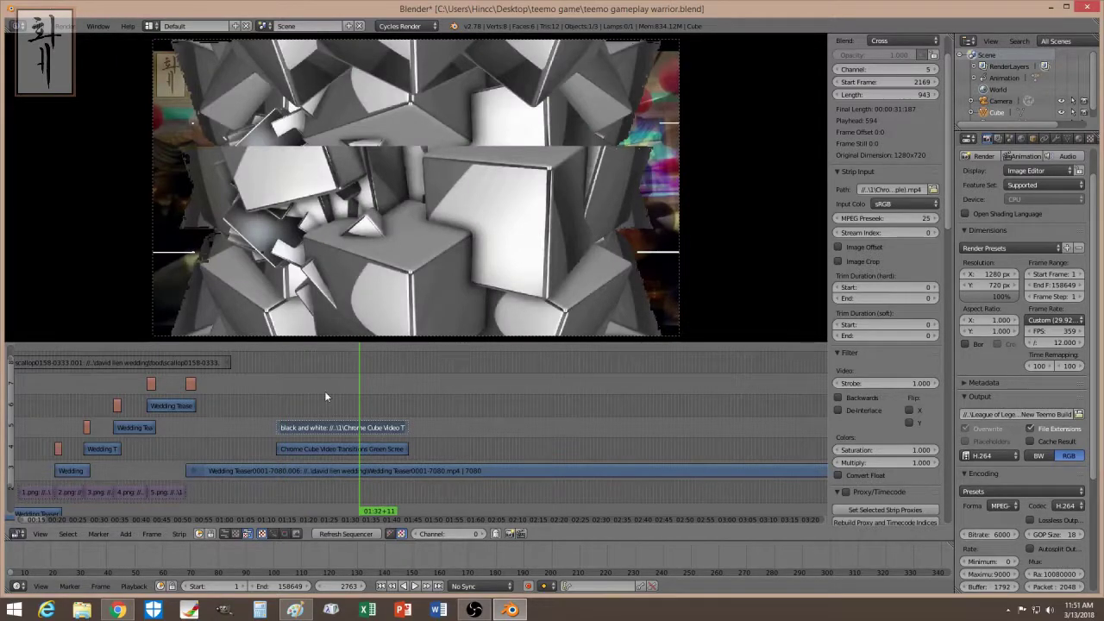
left_click(390, 398)
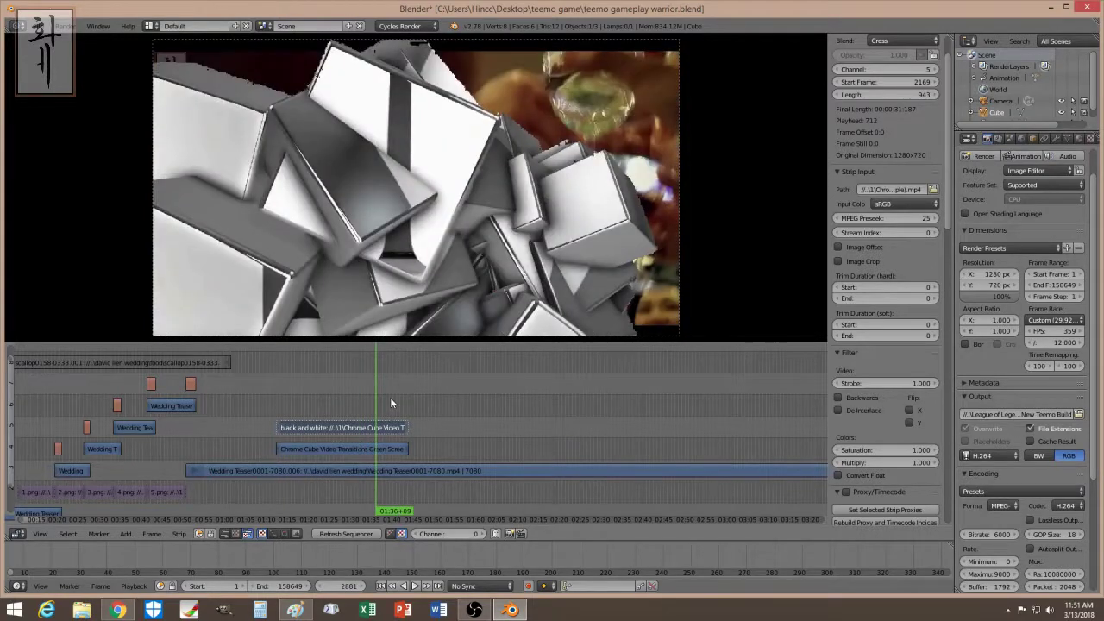